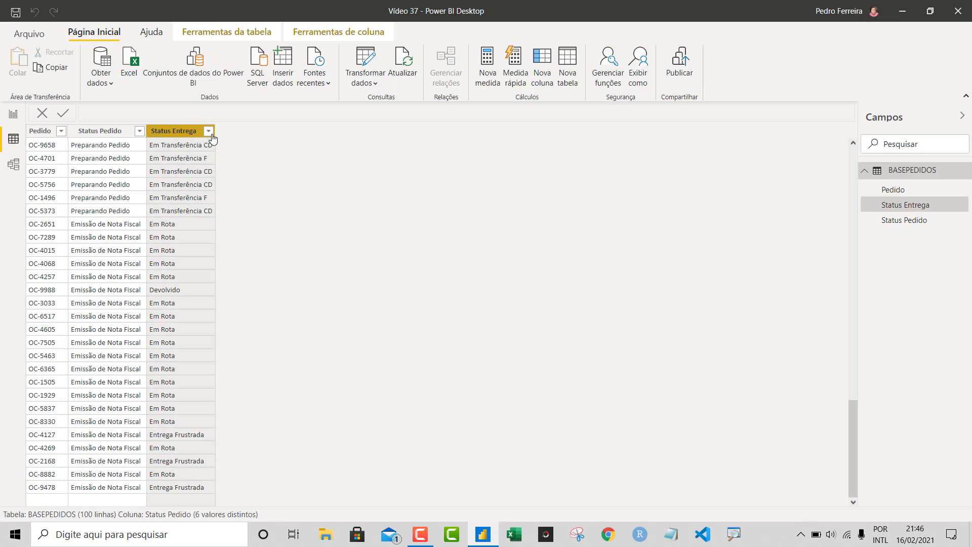
# Review the BASEPEDIDOS order rows from the start, widening the field list slightly and glancing at the report page
pyautogui.click(563, 361)
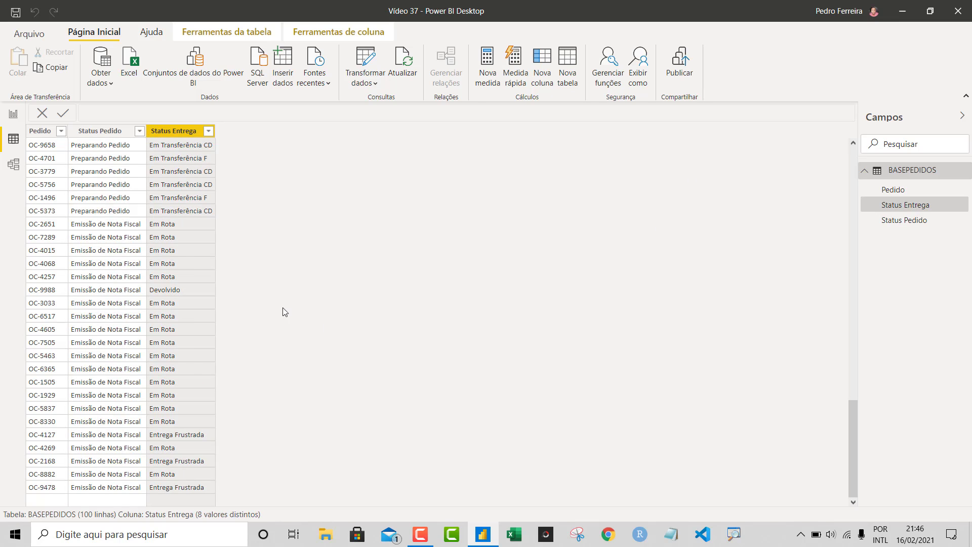
pyautogui.scroll(20, 187, 282)
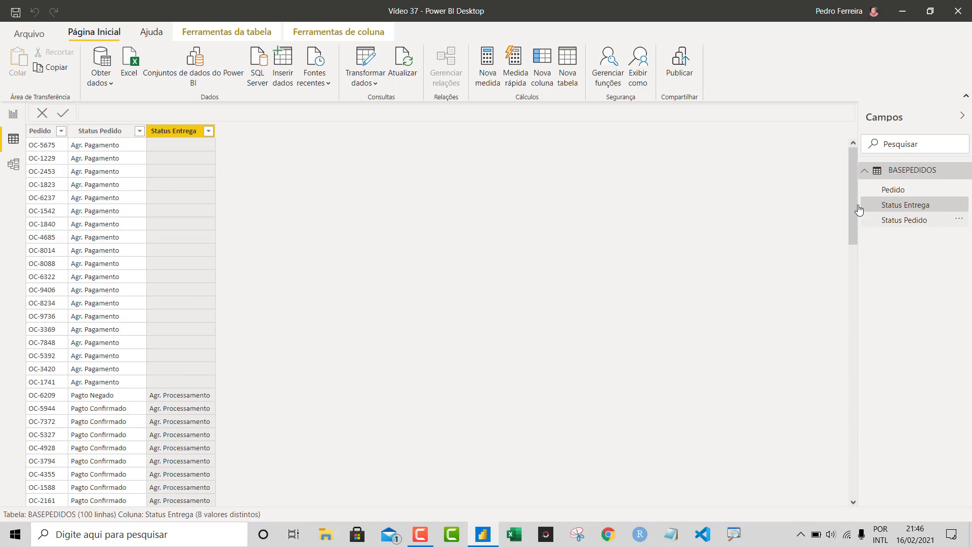
pyautogui.moveTo(860, 194); pyautogui.dragTo(840, 196)
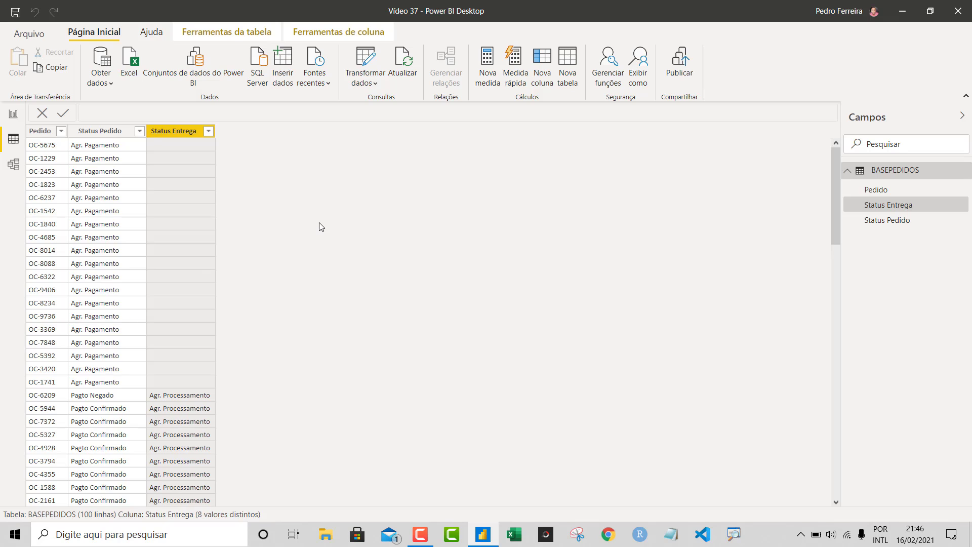
pyautogui.click(9, 115)
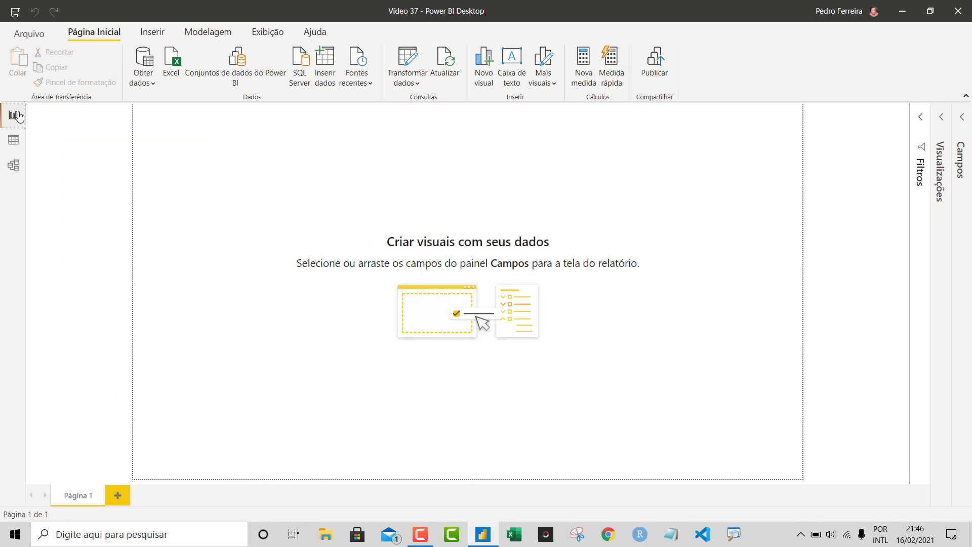
pyautogui.click(13, 138)
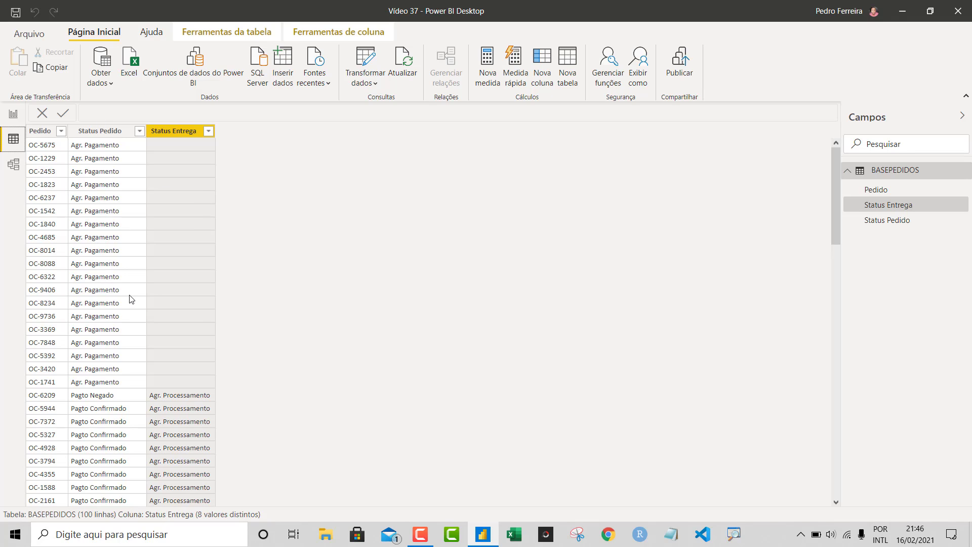
pyautogui.scroll(-2, 131, 299)
pyautogui.scroll(-1, 130, 299)
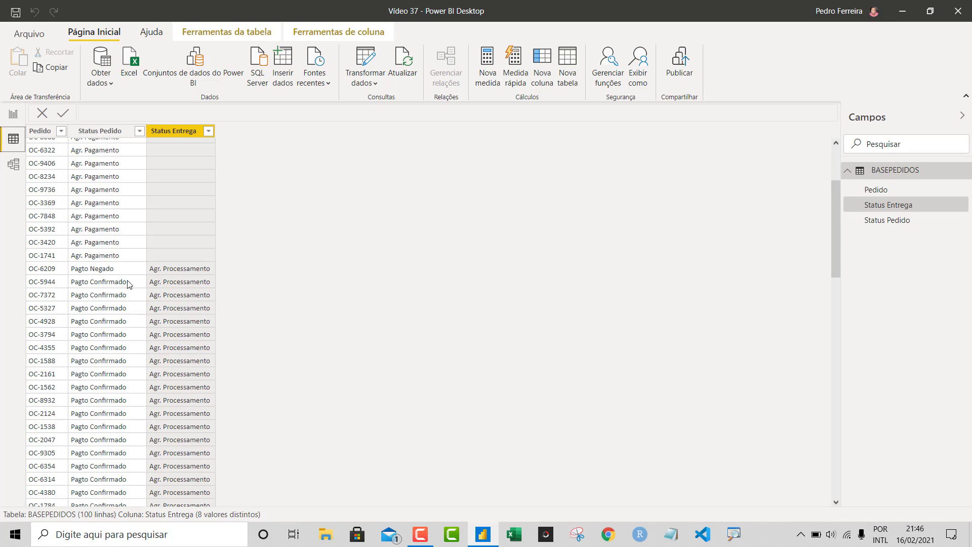
# Examine the distinct values of the Status Pedido and Status Entrega columns without applying any filter
pyautogui.click(139, 131)
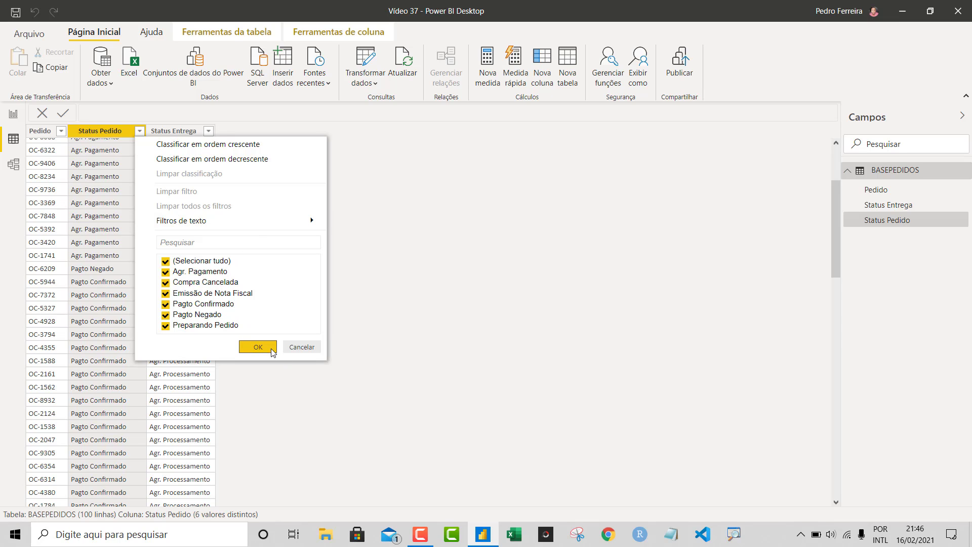
pyautogui.click(300, 347)
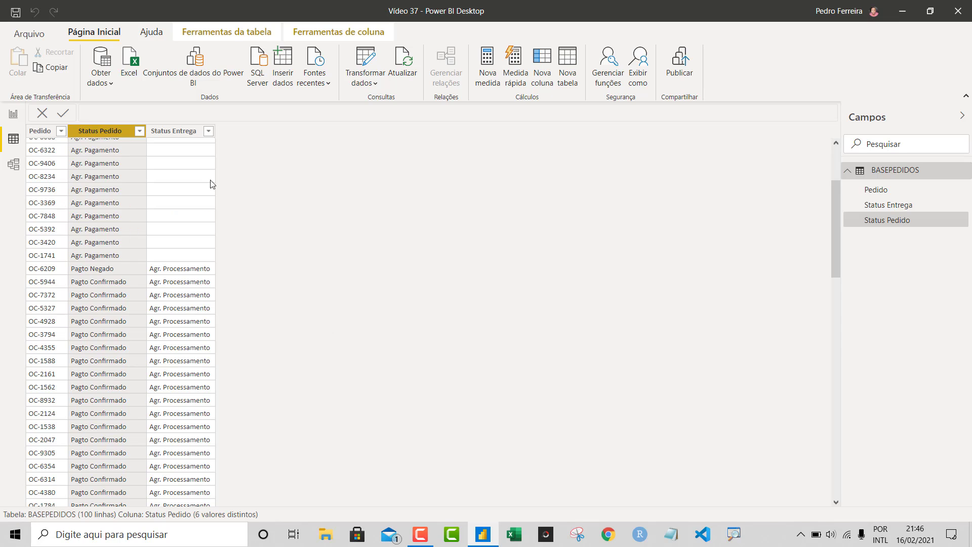
pyautogui.click(208, 130)
pyautogui.moveTo(299, 225)
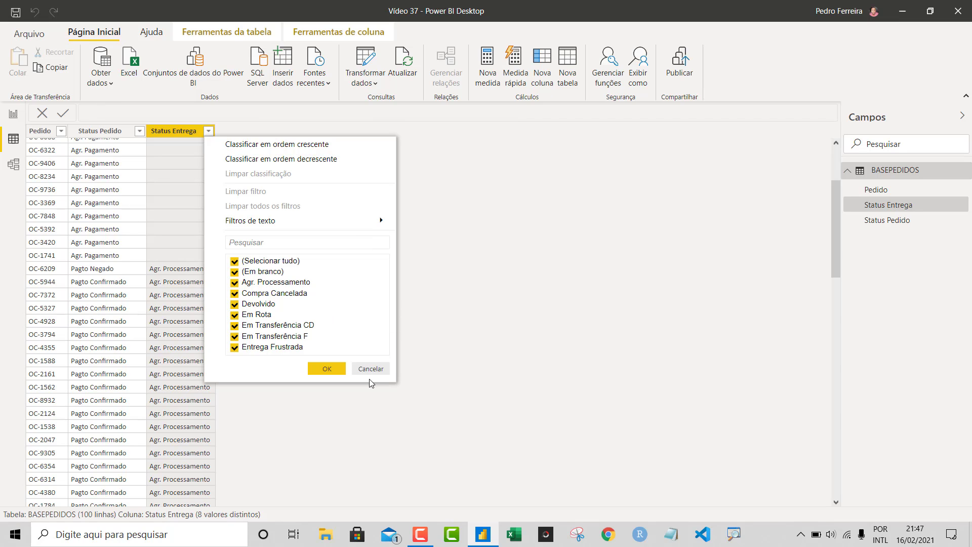
pyautogui.click(378, 368)
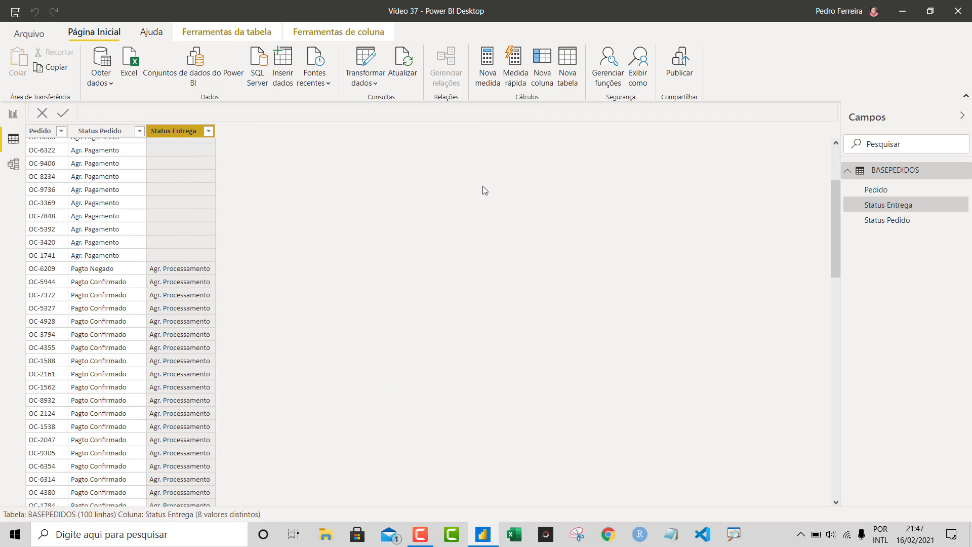
pyautogui.scroll(3, 224, 240)
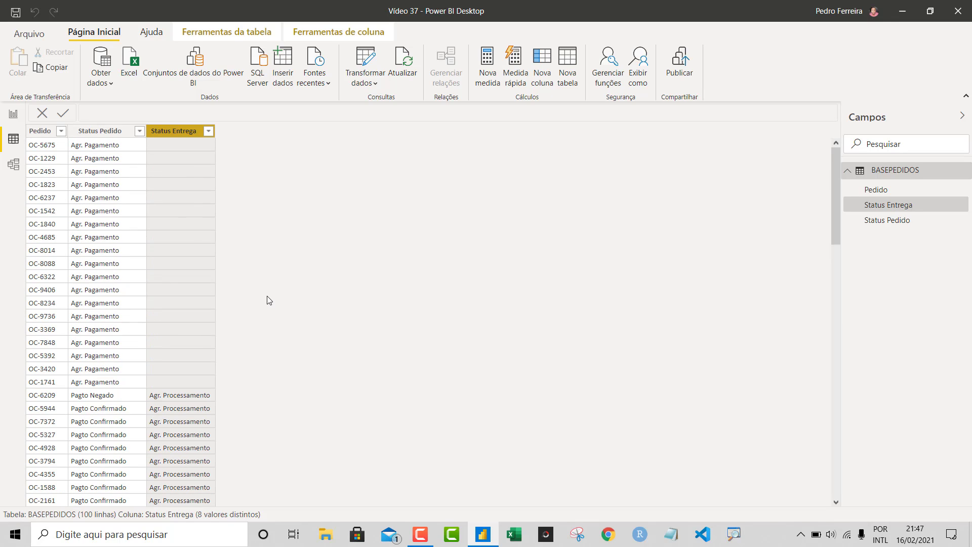
# Add a calculated column to BASEPEDIDOS and name it Status Final in its formula
pyautogui.click(549, 75)
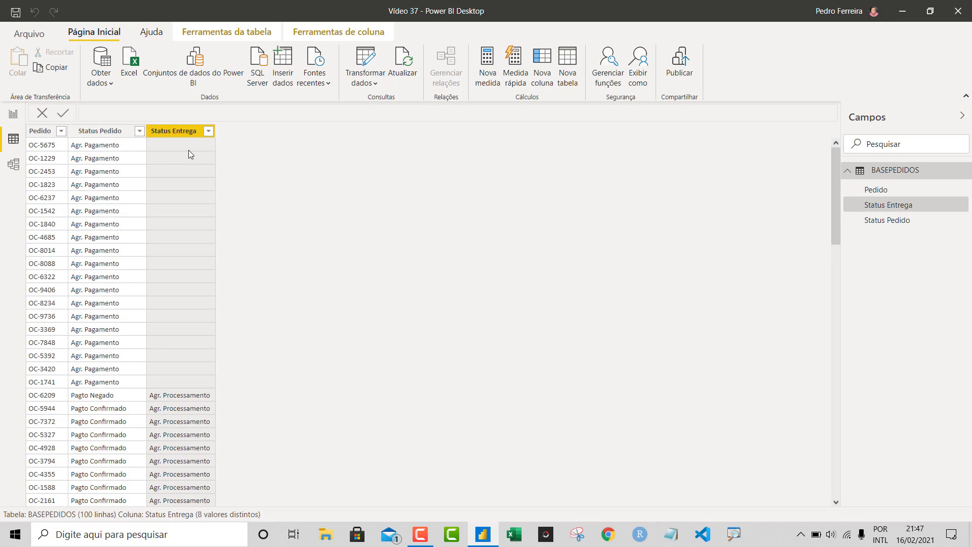
pyautogui.click(115, 112)
pyautogui.press('BackSpace')
pyautogui.press('BackSpace')
pyautogui.press('BackSpace')
pyautogui.press('BackSpace')
pyautogui.press('BackSpace')
pyautogui.press('BackSpace')
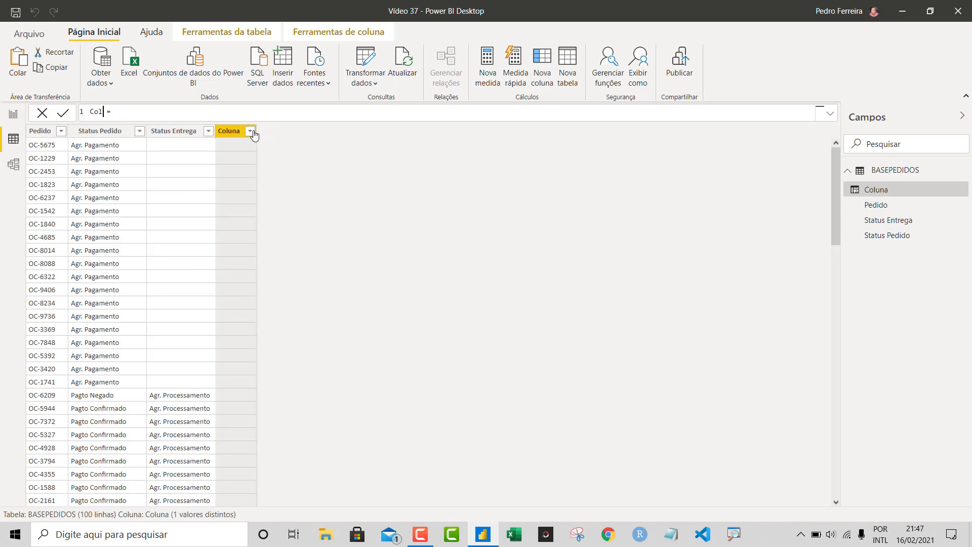
pyautogui.write('Status Final')
pyautogui.hotkey('shift', 'Return')
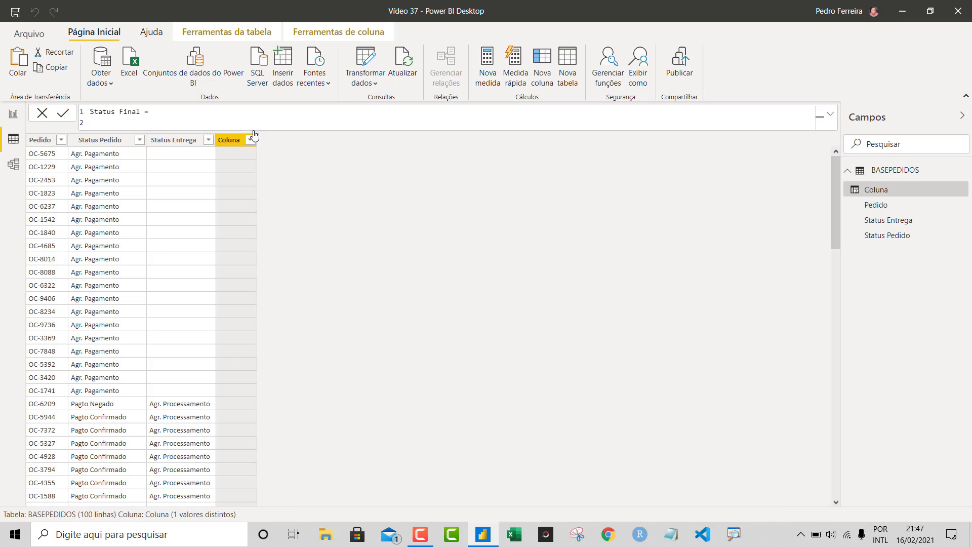
# Start the Status Final formula with a SWITCH function on its own line, using TRUE() as the expression
pyautogui.write('SWITCH(')
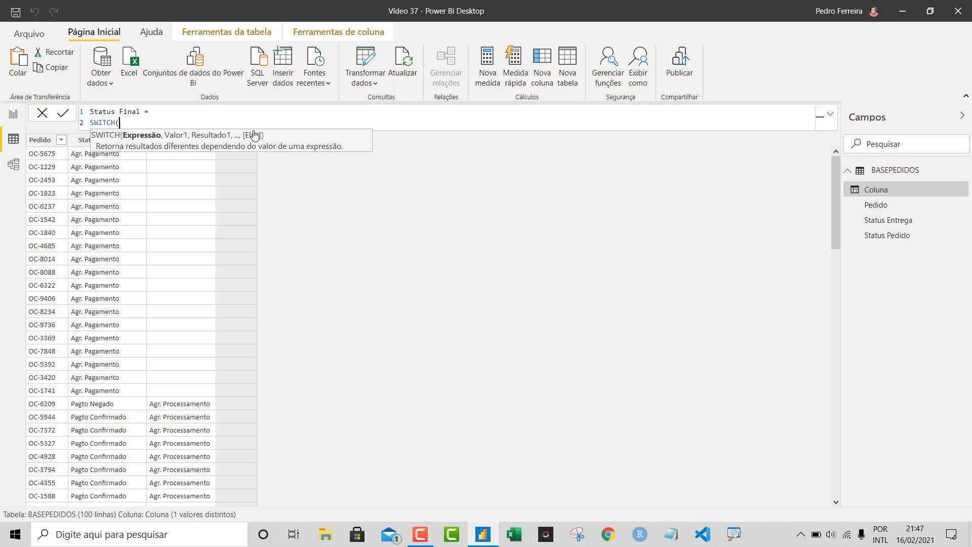
pyautogui.hotkey('shift', 'Return')
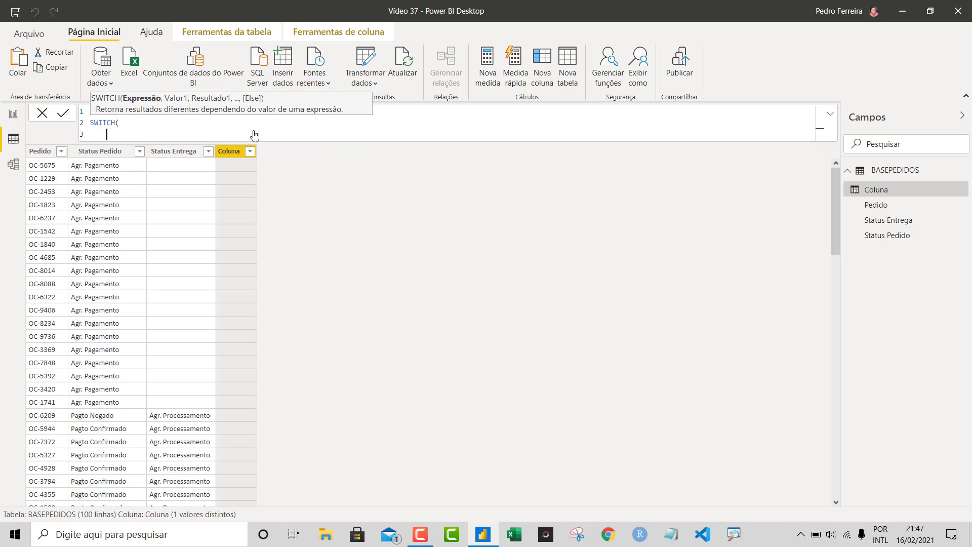
pyautogui.write('TRUE(),')
pyautogui.hotkey('shift', 'Return')
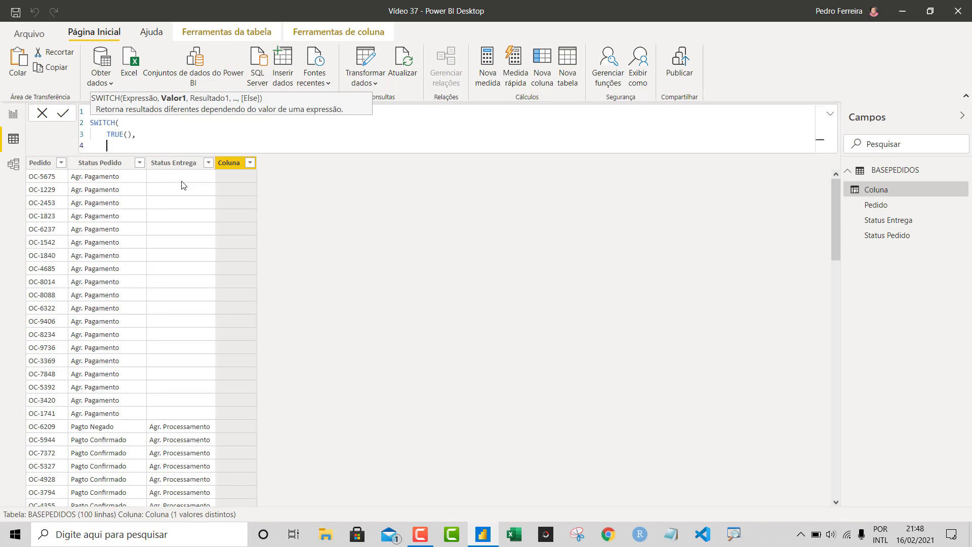
# Begin an AND condition in the SWITCH whose first test is BASEPEDIDOS[Status Pedido] = "Agr. Pagamento"
pyautogui.write('an')
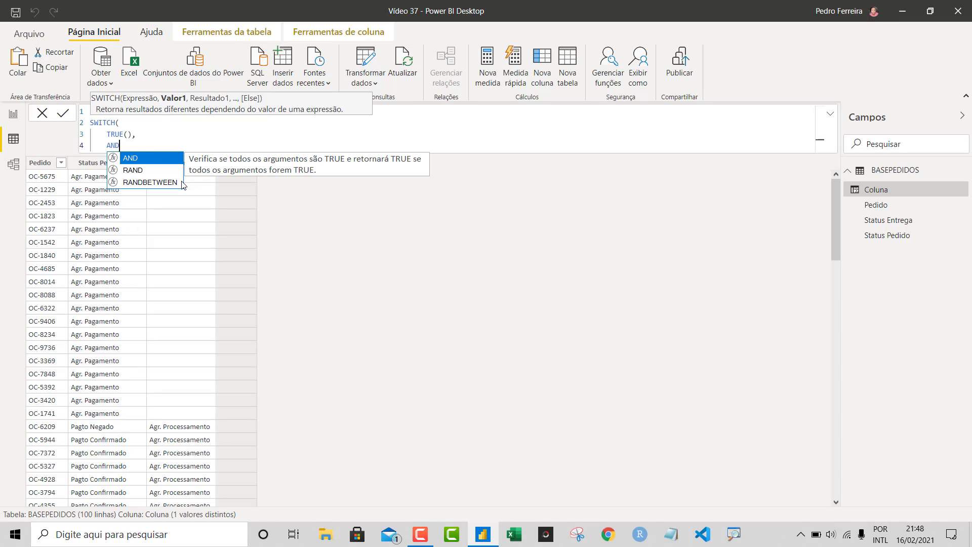
pyautogui.press('Tab')
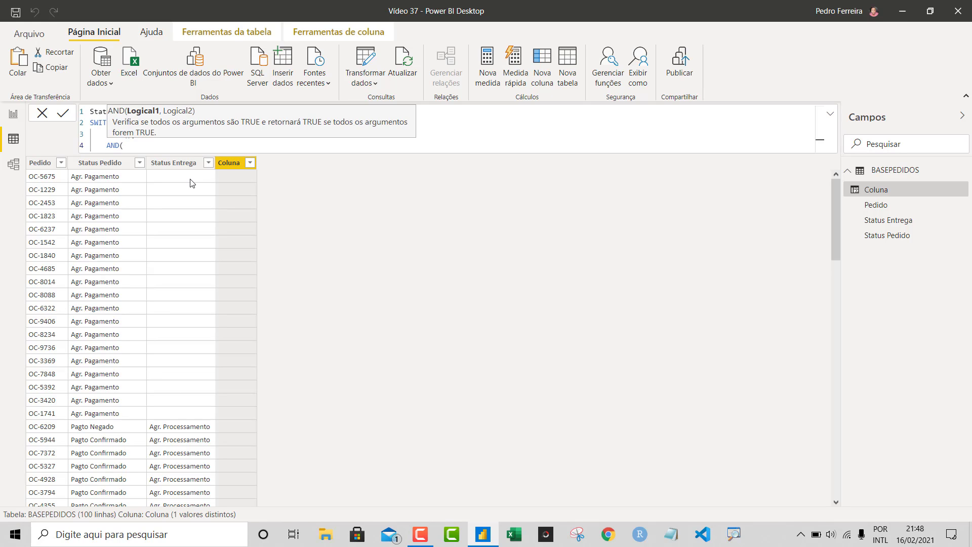
pyautogui.write('STATUS')
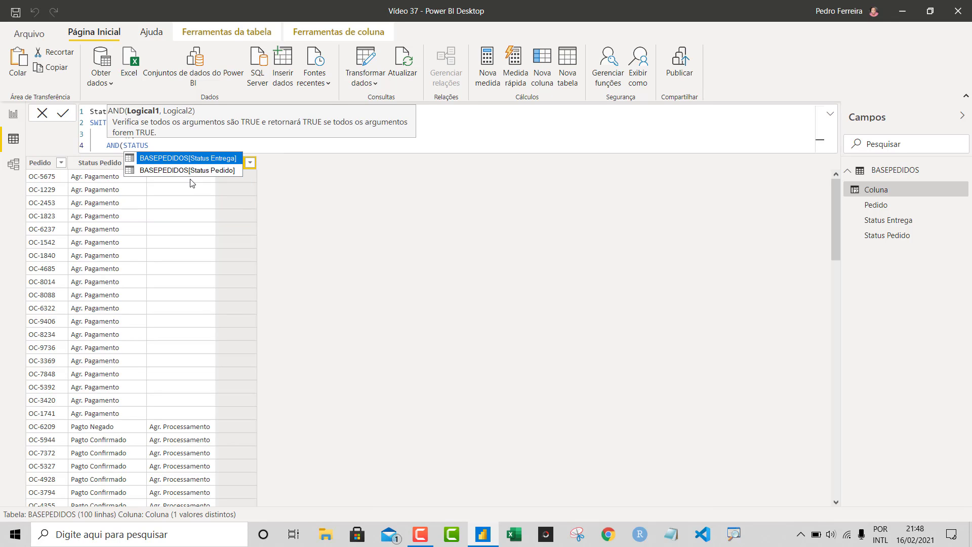
pyautogui.press('Down')
pyautogui.press('Tab')
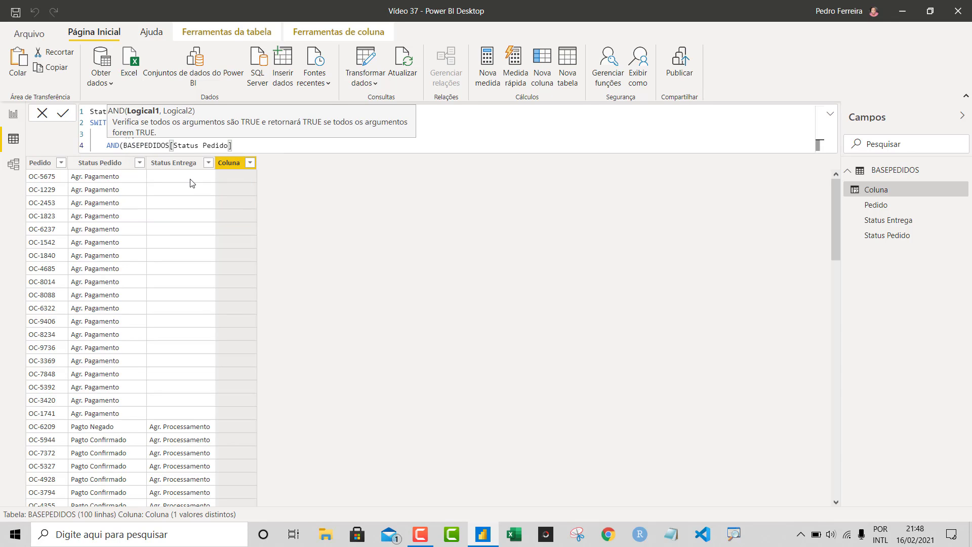
pyautogui.write('=')
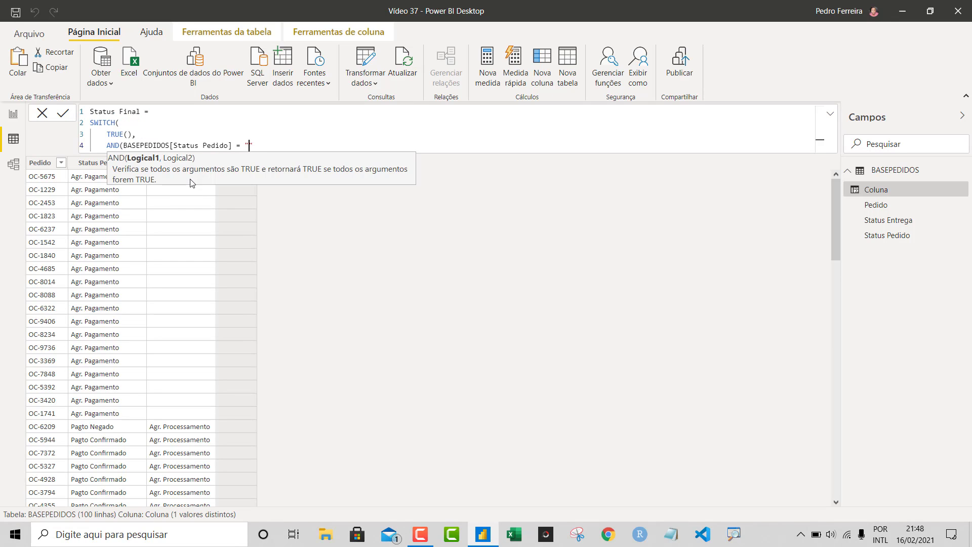
pyautogui.write('"Agr. Pagamento')
pyautogui.press('End')
pyautogui.write(',')
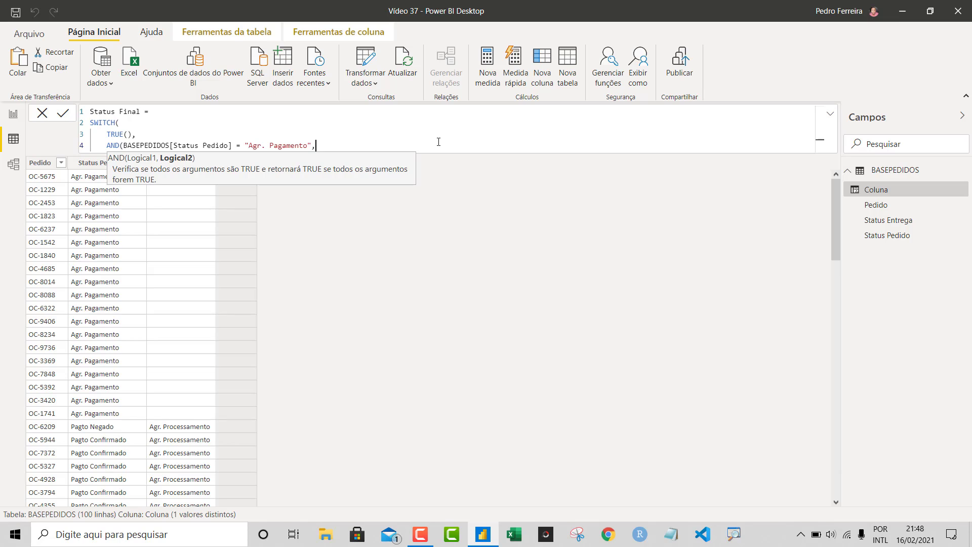
# Insert the BASEPEDIDOS[Status Entrega] column as the second argument of the AND condition
pyautogui.write('staut')
pyautogui.press('BackSpace')
pyautogui.press('BackSpace')
pyautogui.press('Up')
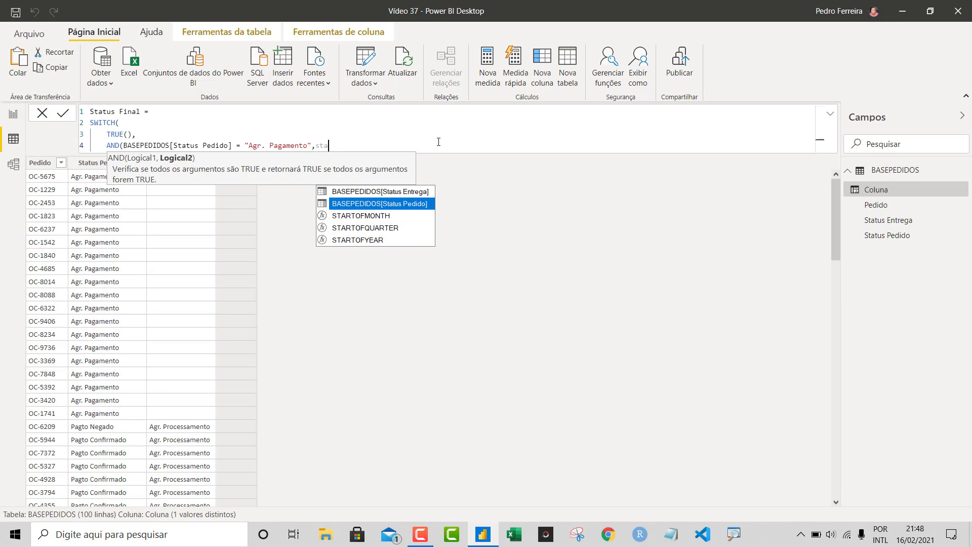
pyautogui.press('Up')
pyautogui.press('Tab')
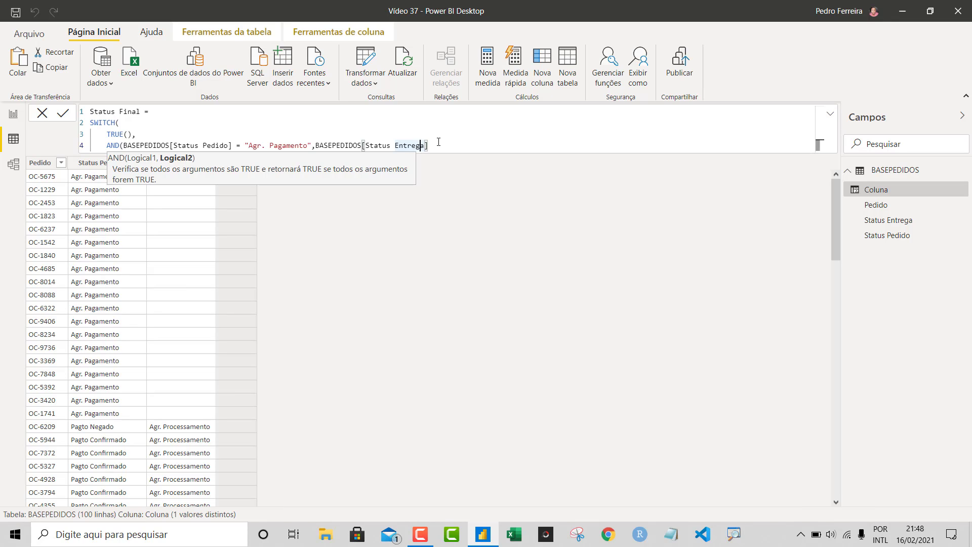
# Compare BASEPEDIDOS[Status Entrega] with an empty string ("") and close the AND condition
pyautogui.hotkey('ctrl', 'Left')
pyautogui.hotkey('ctrl', 'Left')
pyautogui.hotkey('ctrl', 'Left')
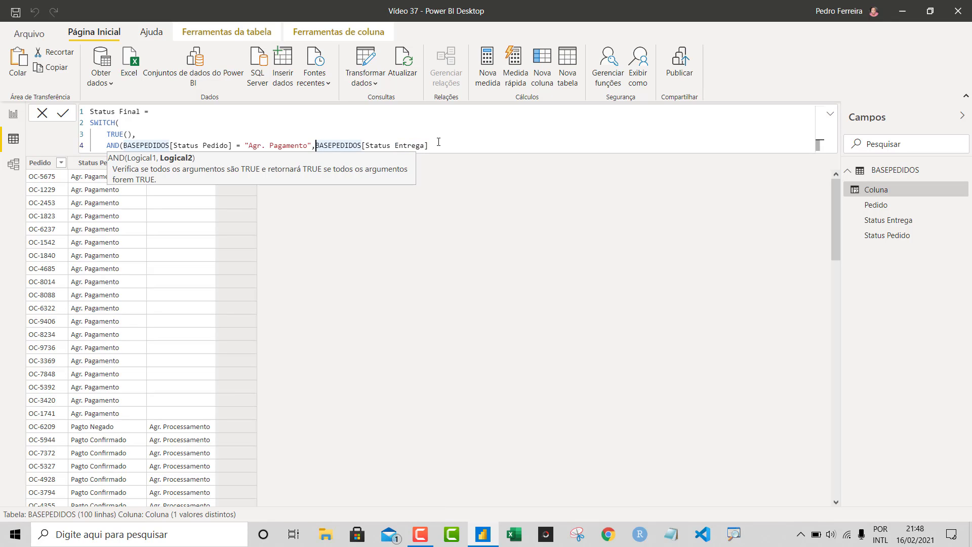
pyautogui.write('is')
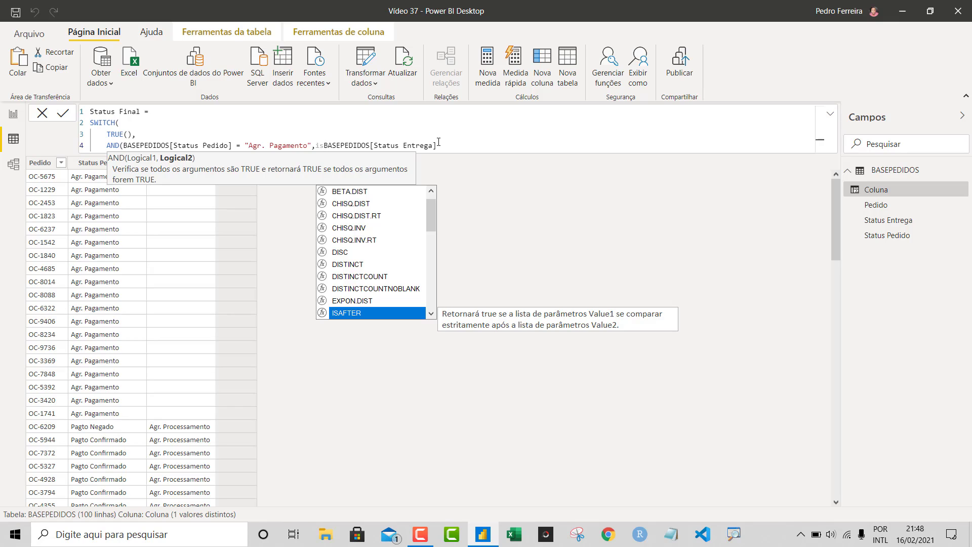
pyautogui.press('BackSpace')
pyautogui.press('BackSpace')
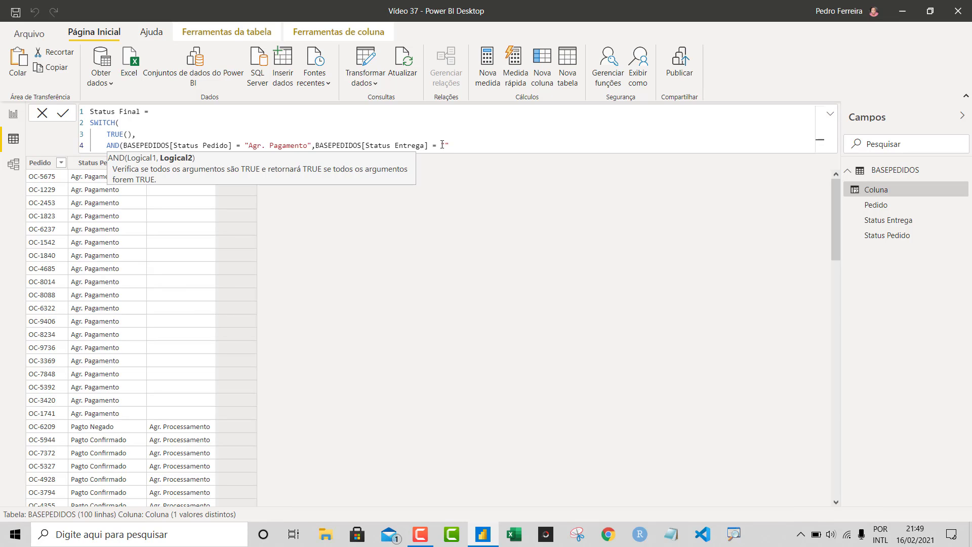
pyautogui.write(')')
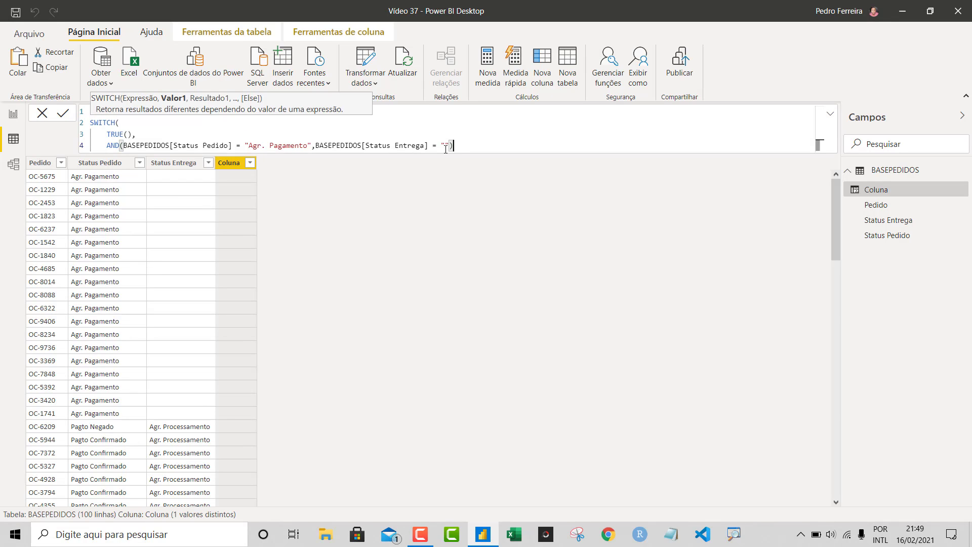
pyautogui.click(316, 146)
pyautogui.hotkey('shift', 'Home')
pyautogui.hotkey('shift', 'Home')
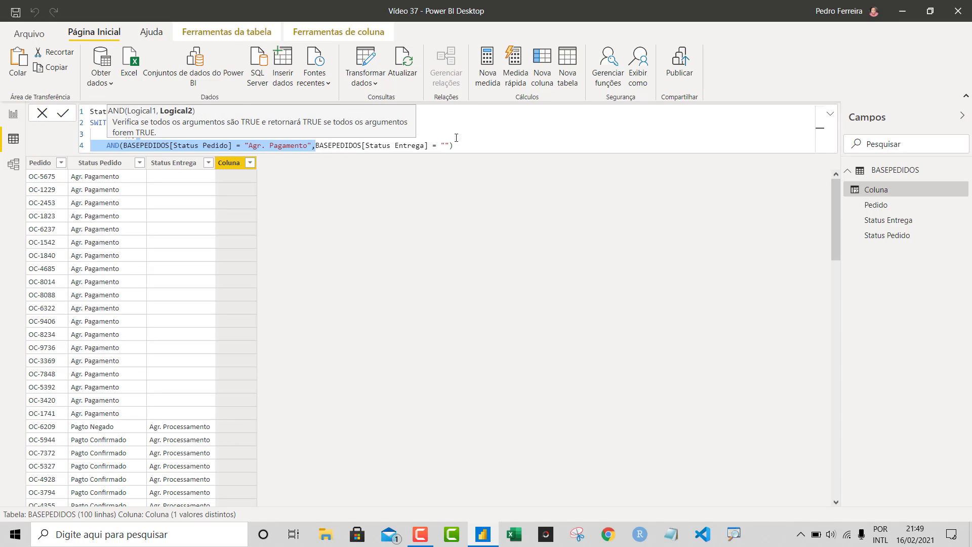
pyautogui.keyDown('shift'); pyautogui.click(455, 147); pyautogui.keyUp('shift')
pyautogui.keyDown('shift'); pyautogui.click(451, 147); pyautogui.keyUp('shift')
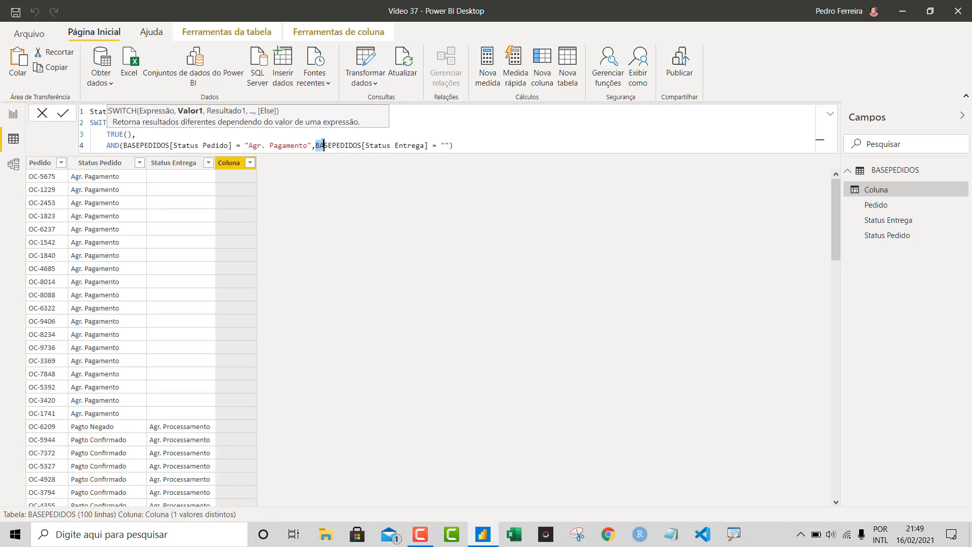
pyautogui.click(431, 146)
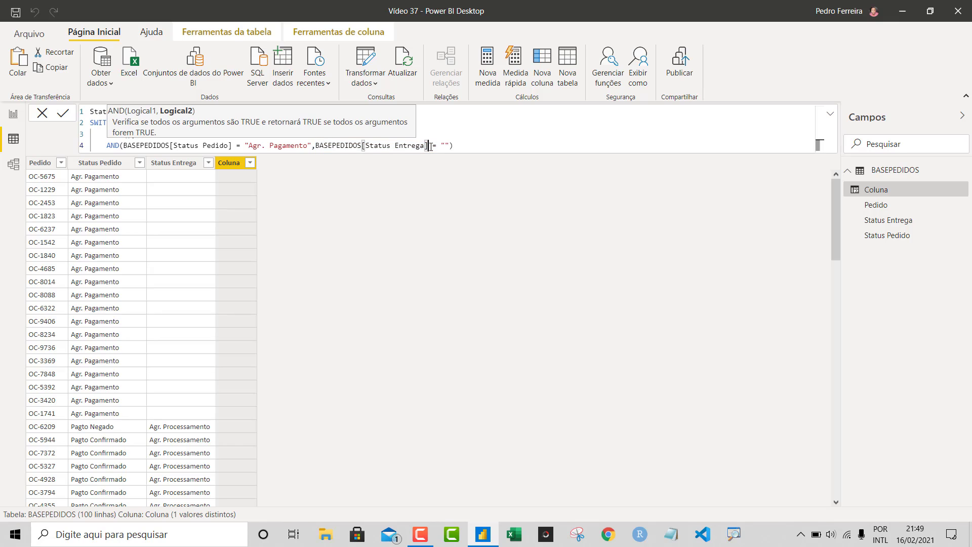
pyautogui.doubleClick(436, 147)
pyautogui.write('<>')
pyautogui.press('BackSpace')
pyautogui.press('BackSpace')
pyautogui.write('=')
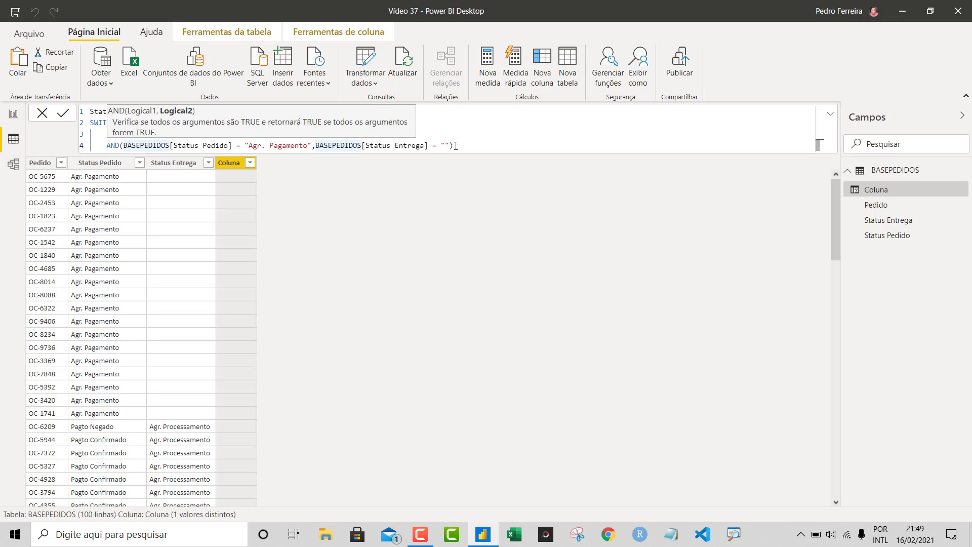
# Remove the = "" comparison after BASEPEDIDOS[Status Entrega] and place the cursor just before that column reference
pyautogui.click(426, 146)
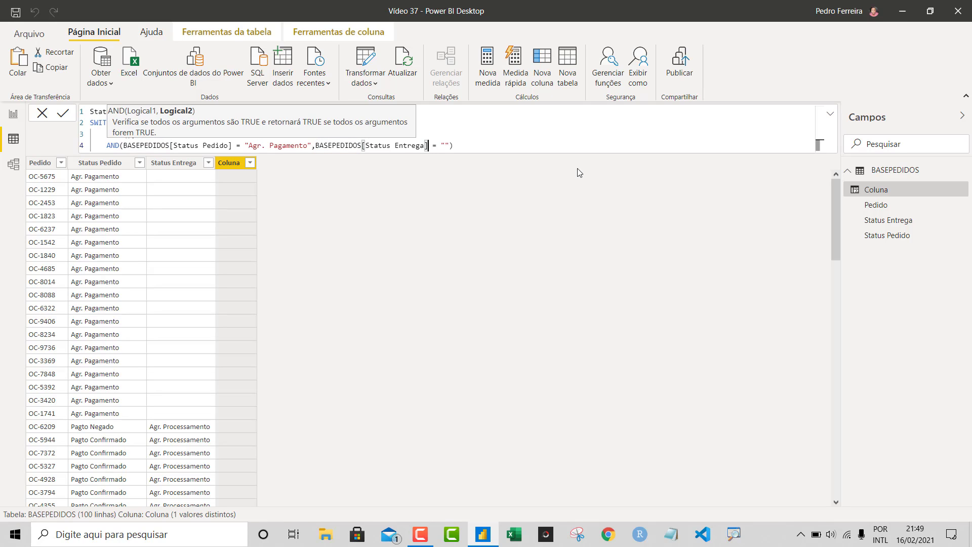
pyautogui.press('Delete')
pyautogui.press('Delete')
pyautogui.press('Delete')
pyautogui.press('Delete')
pyautogui.click(317, 147)
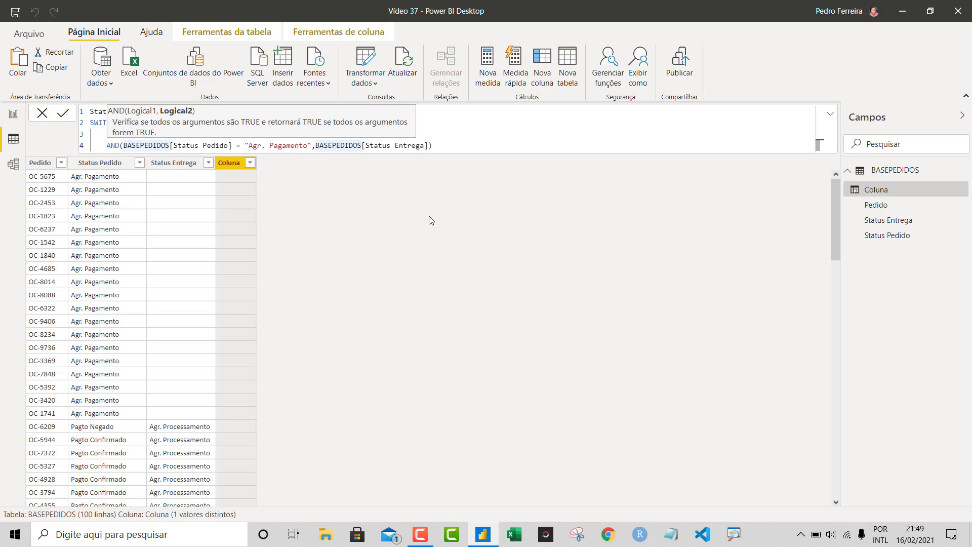
# Wrap BASEPEDIDOS[Status Entrega] in an ISBLANK test and close the AND condition
pyautogui.write('is')
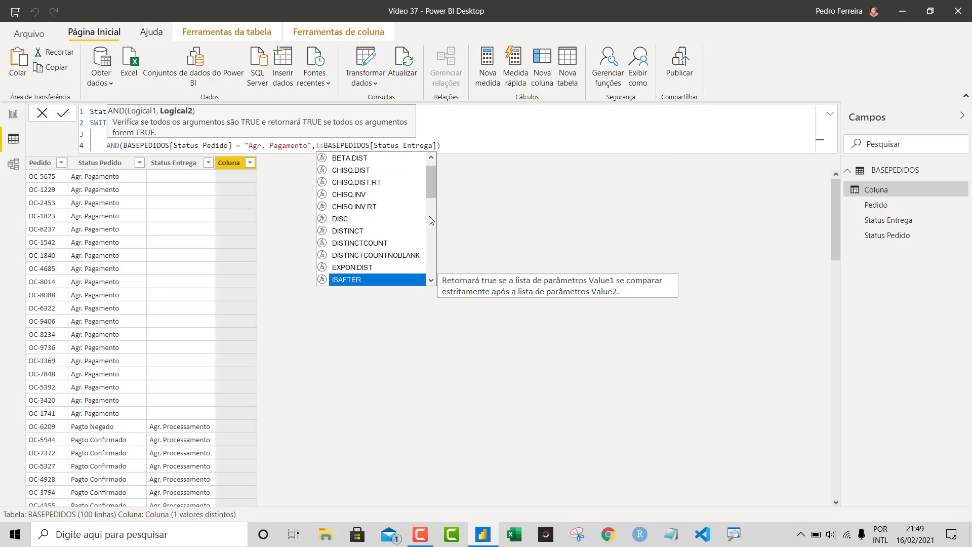
pyautogui.write('bla')
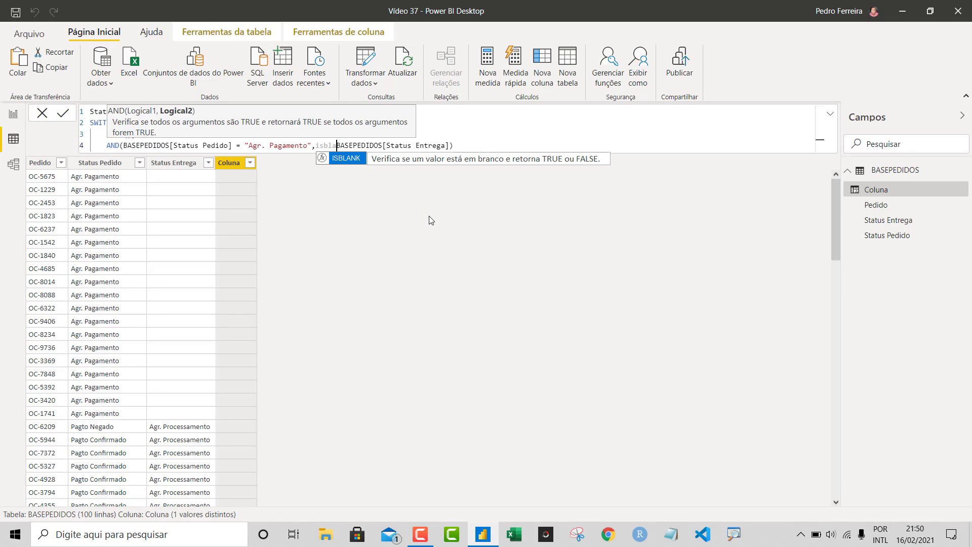
pyautogui.press('Tab')
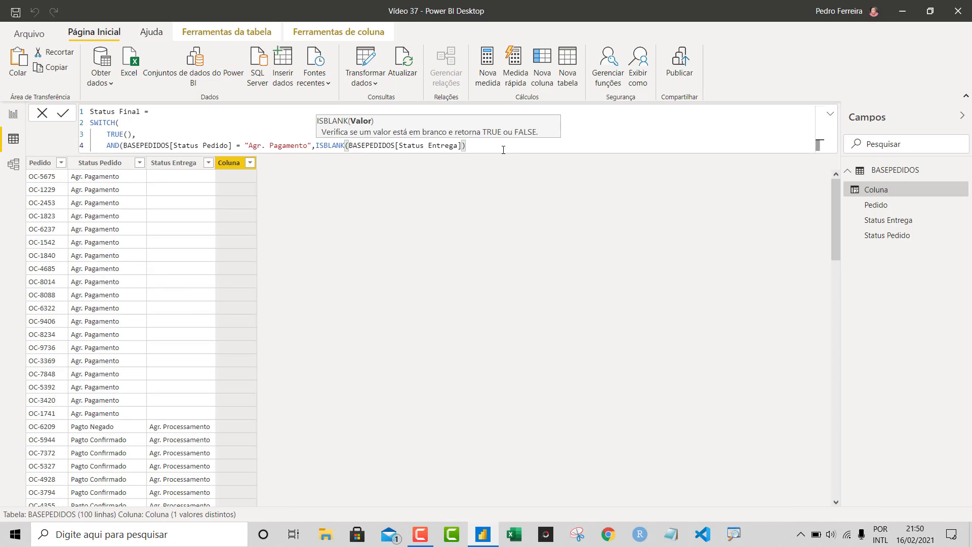
pyautogui.click(503, 146)
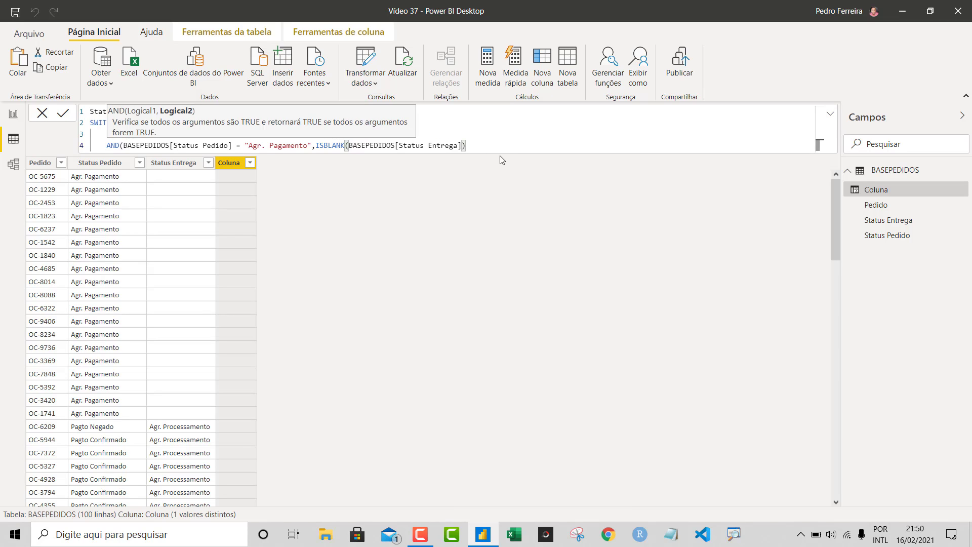
pyautogui.write(')')
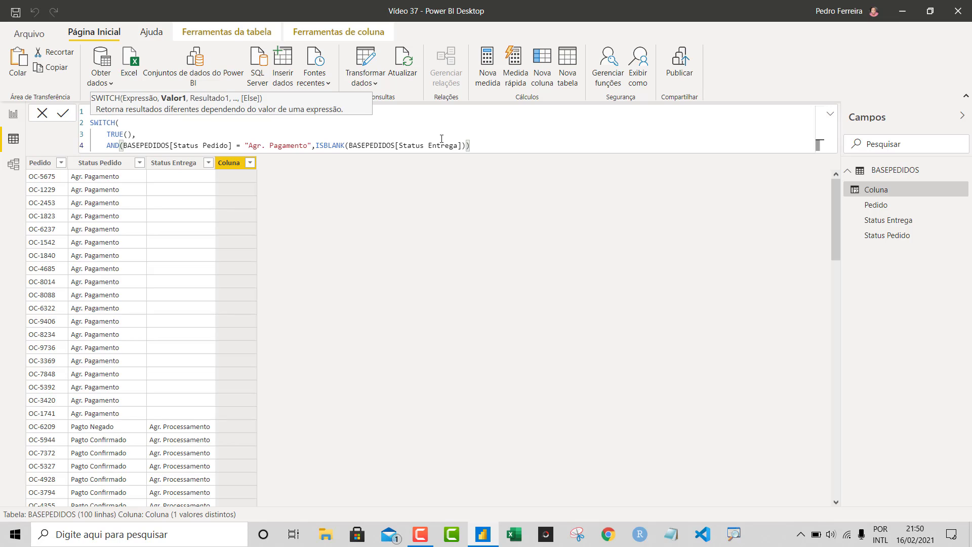
pyautogui.click(315, 146)
pyautogui.write('NOT(')
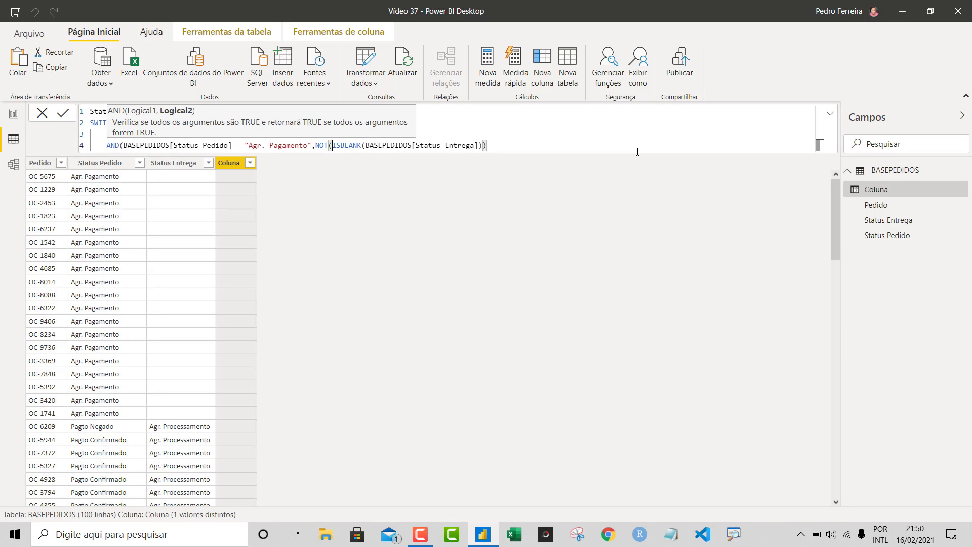
pyautogui.press('BackSpace')
pyautogui.press('BackSpace')
pyautogui.press('BackSpace')
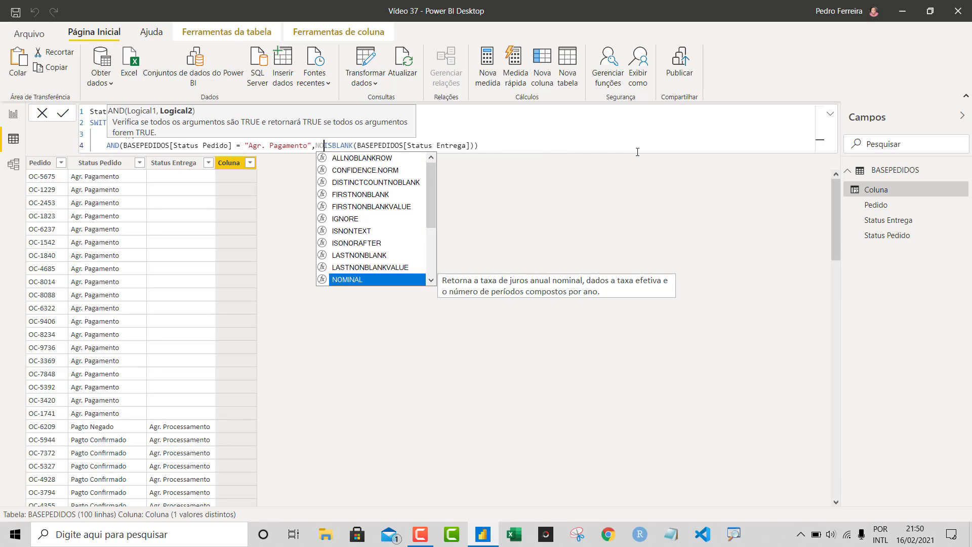
pyautogui.press('BackSpace')
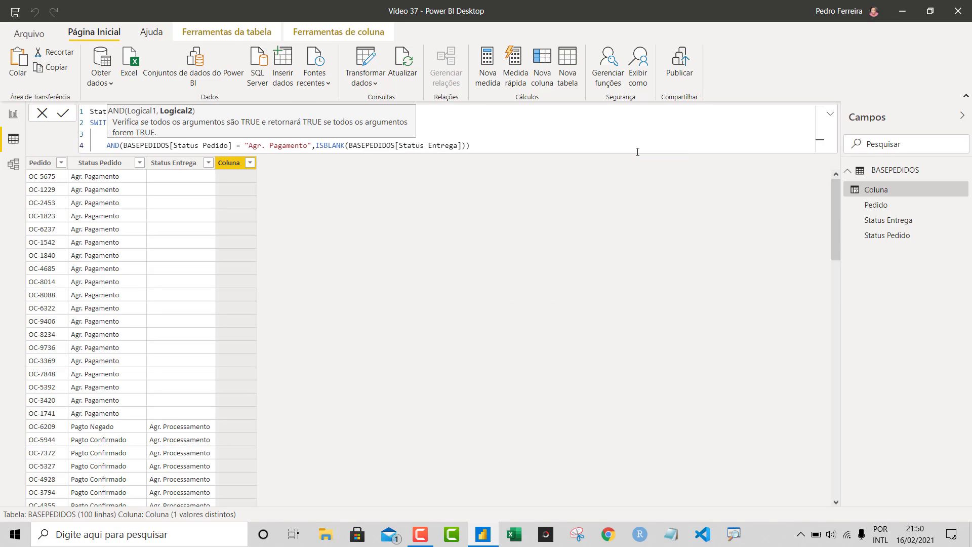
# Set "Resultado 1" as the result of the AND condition and start a new formula line below it
pyautogui.press('End')
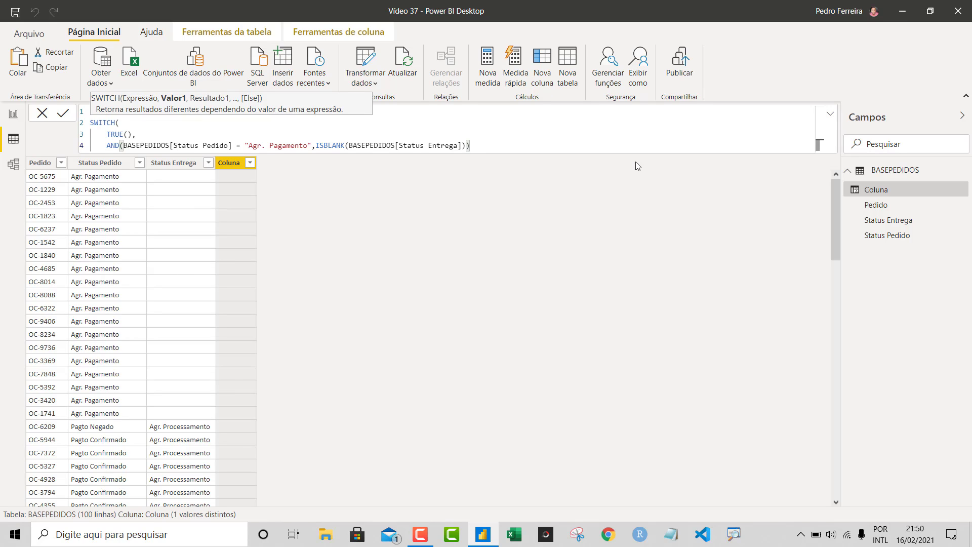
pyautogui.write(',')
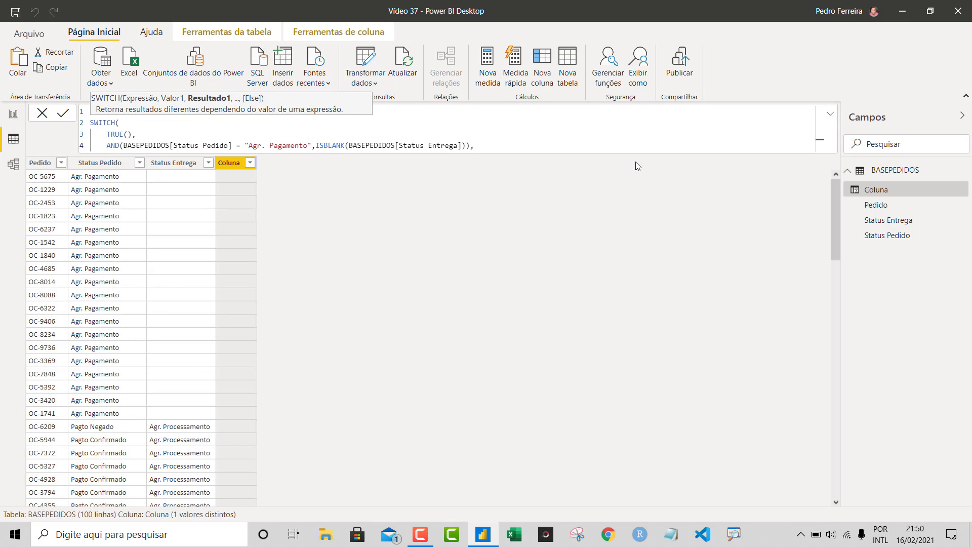
pyautogui.write('"Resultado 1",')
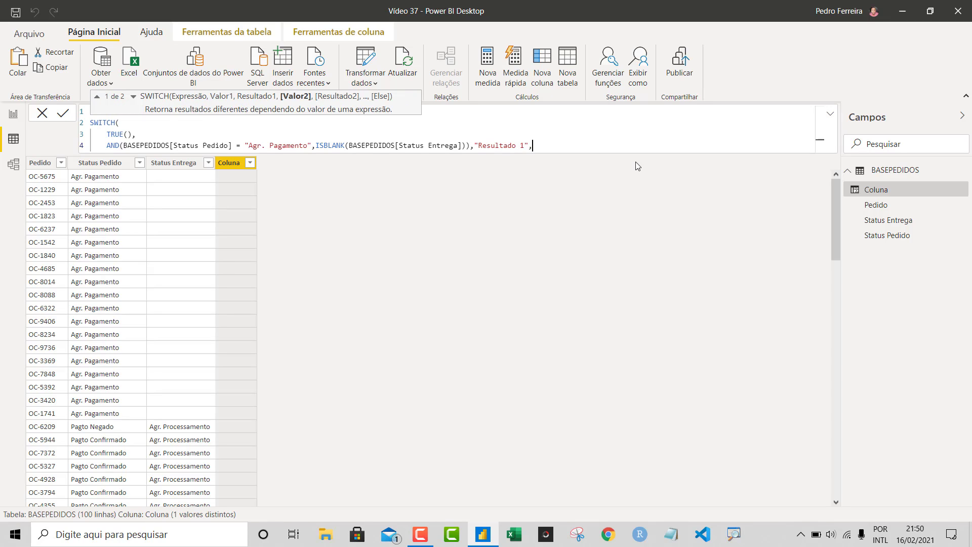
pyautogui.hotkey('shift', 'Return')
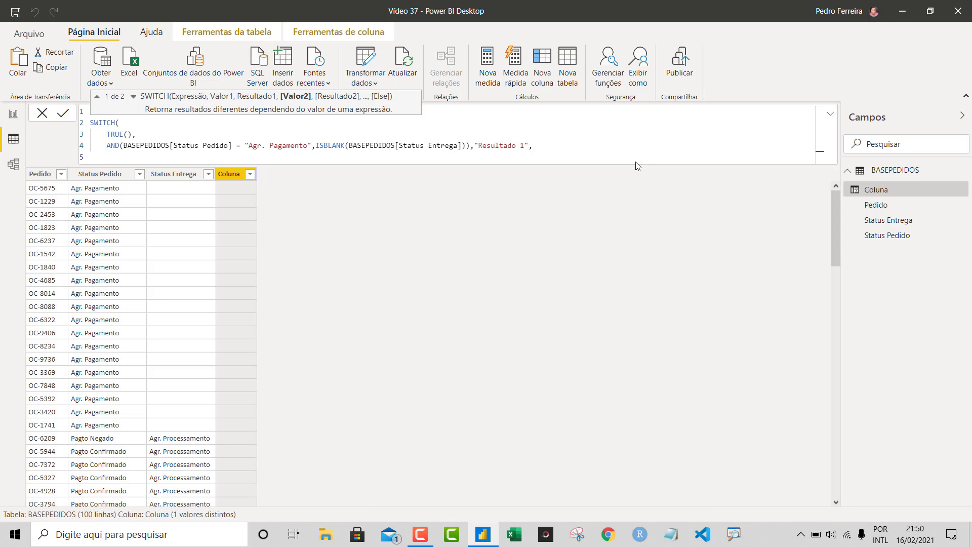
# Add BLANK() as the SWITCH fallback result, close the function on its own line and commit the Status Final column
pyautogui.write('BLANK()')
pyautogui.hotkey('shift', 'Return')
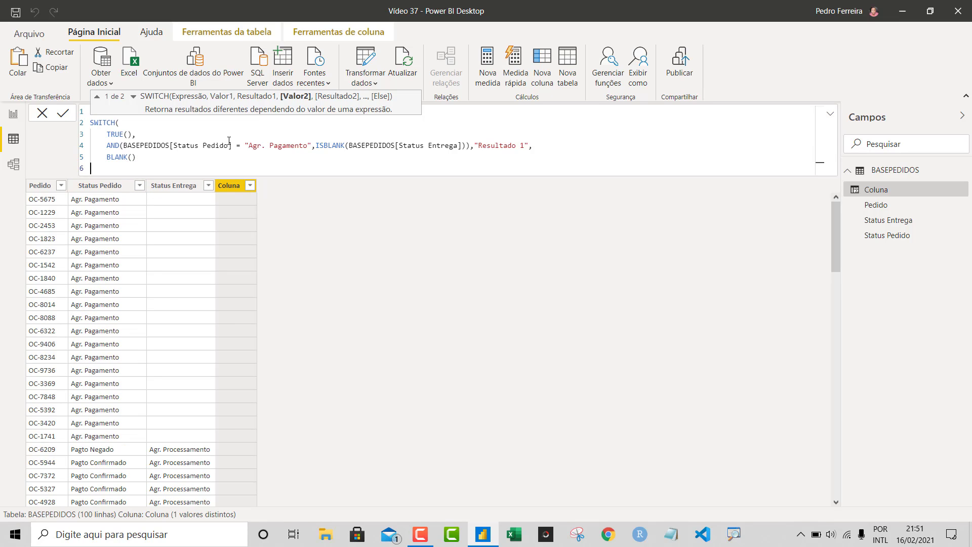
pyautogui.write(')')
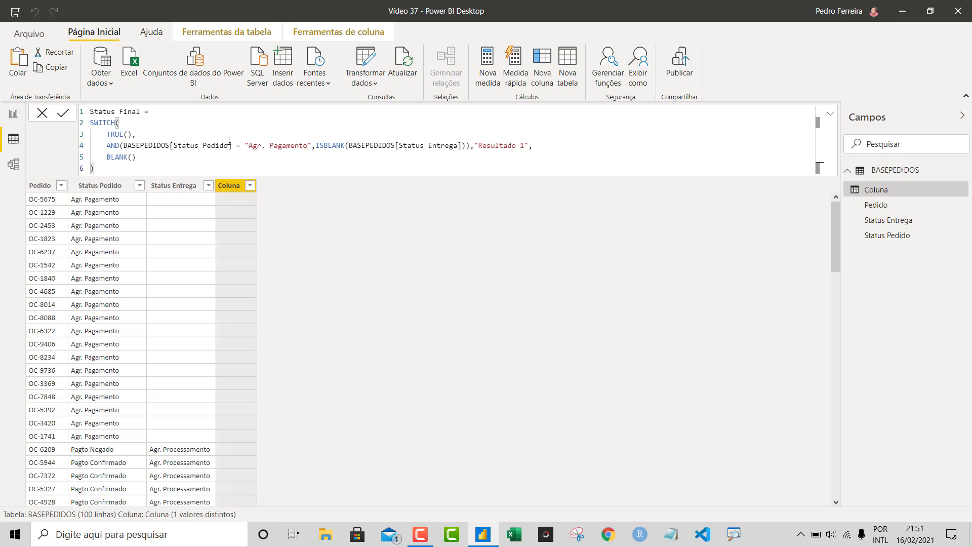
pyautogui.press('Return')
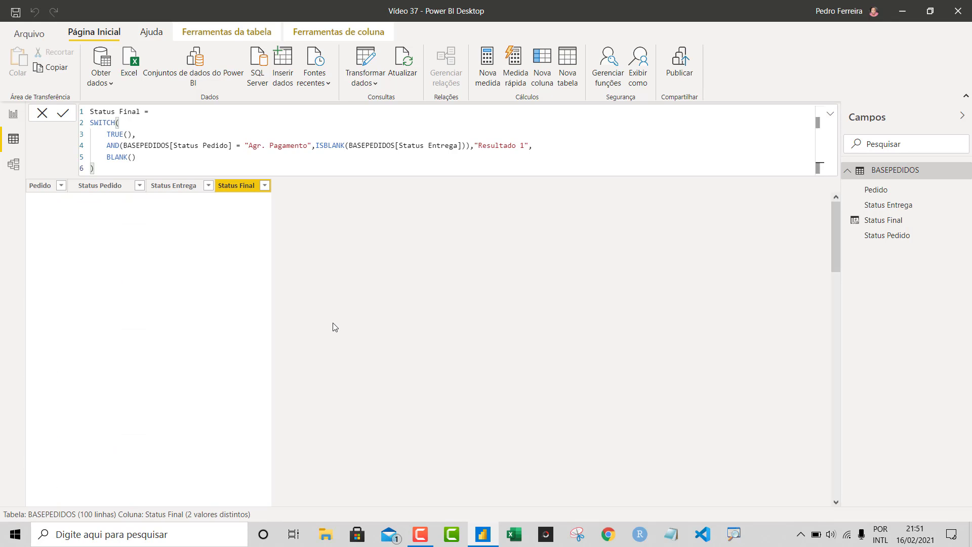
# Review the Status Final values down the table against both status columns and each part of the AND condition
pyautogui.scroll(-5, 254, 274)
pyautogui.scroll(5, 248, 278)
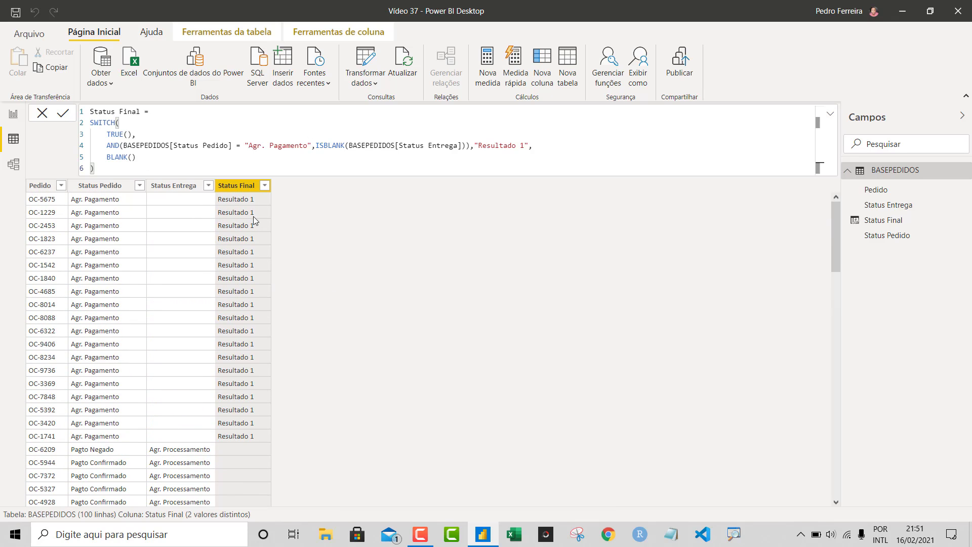
pyautogui.scroll(-1, 245, 406)
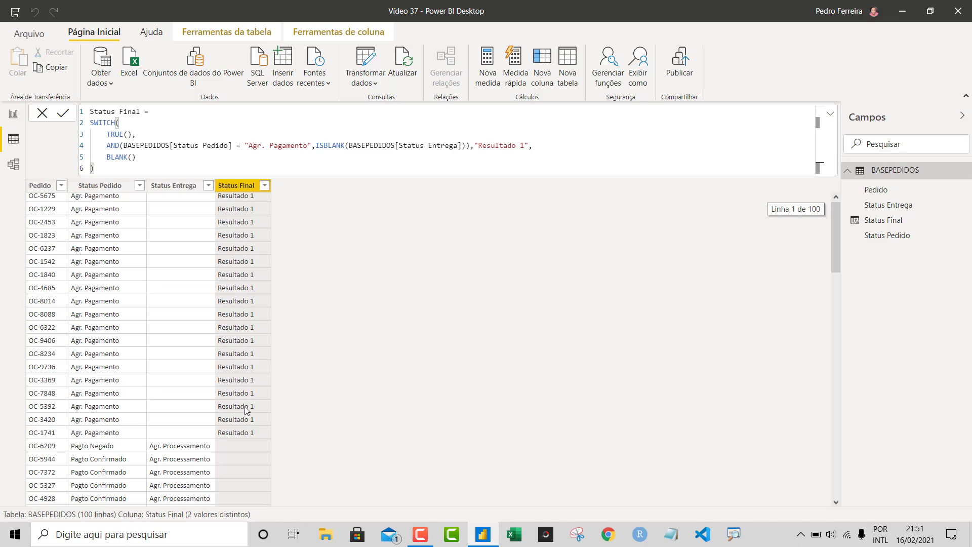
pyautogui.scroll(-5, 245, 406)
pyautogui.scroll(5, 245, 406)
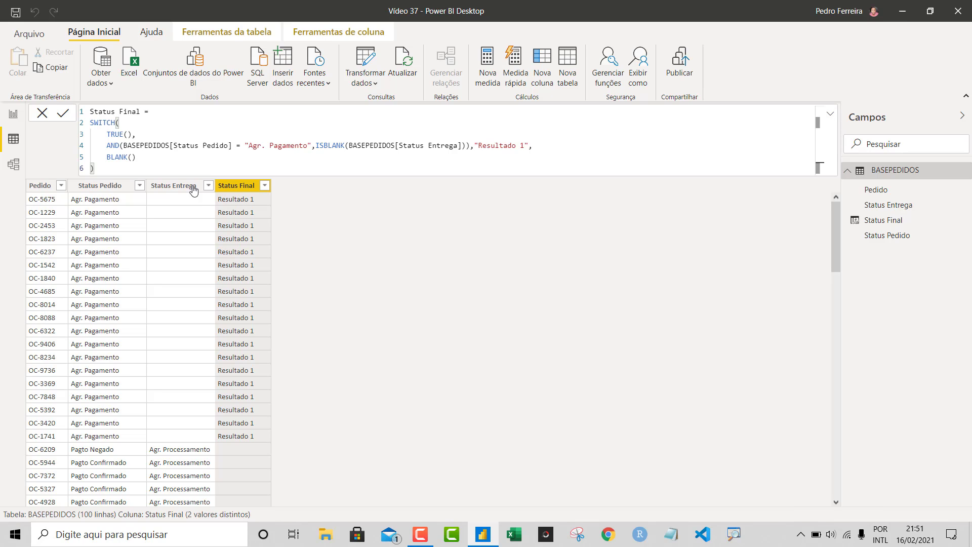
pyautogui.doubleClick(112, 146)
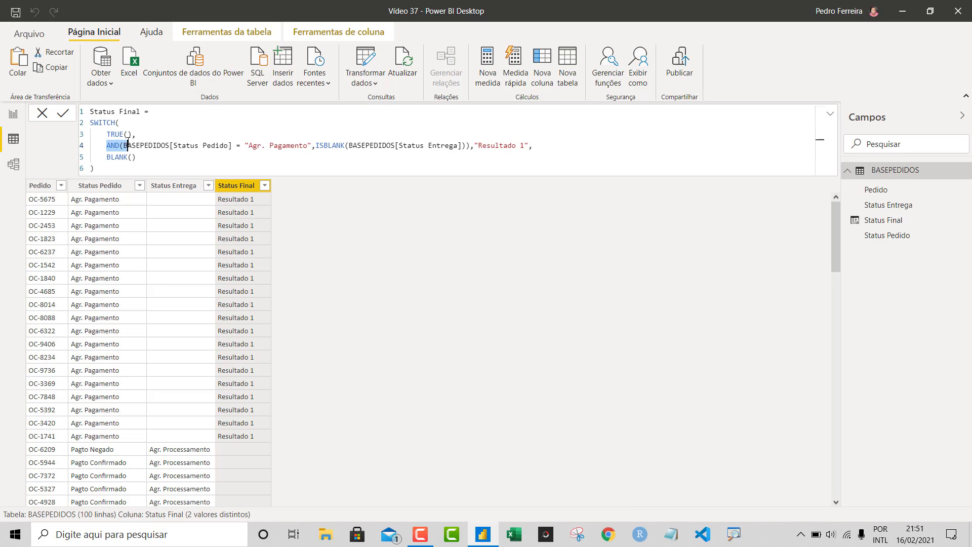
pyautogui.moveTo(123, 146); pyautogui.dragTo(311, 144)
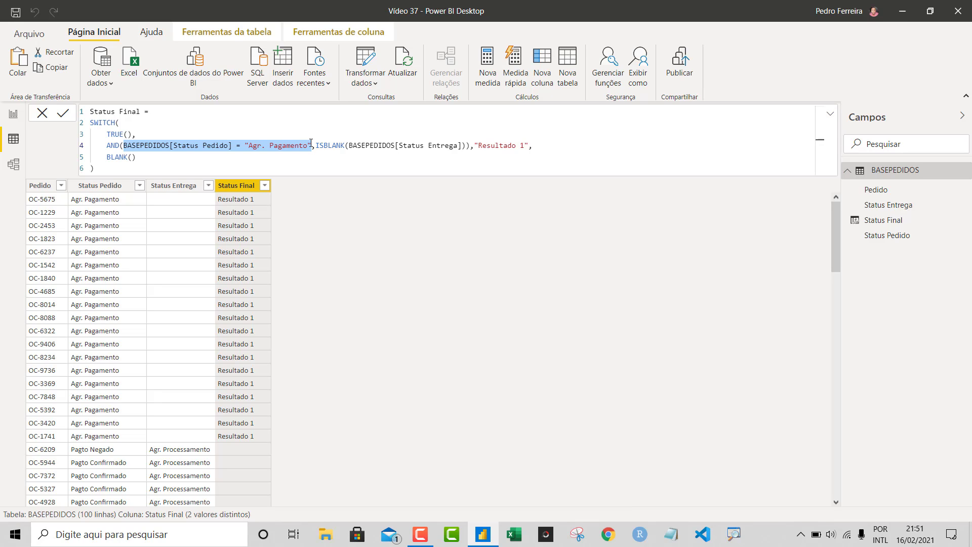
pyautogui.moveTo(311, 144); pyautogui.dragTo(466, 143)
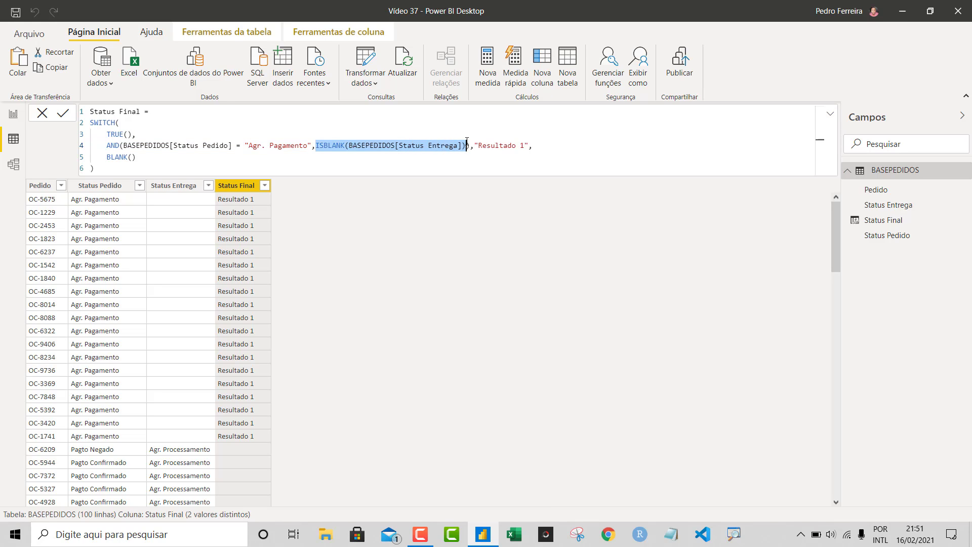
pyautogui.moveTo(478, 145); pyautogui.dragTo(527, 145)
pyautogui.click(158, 146)
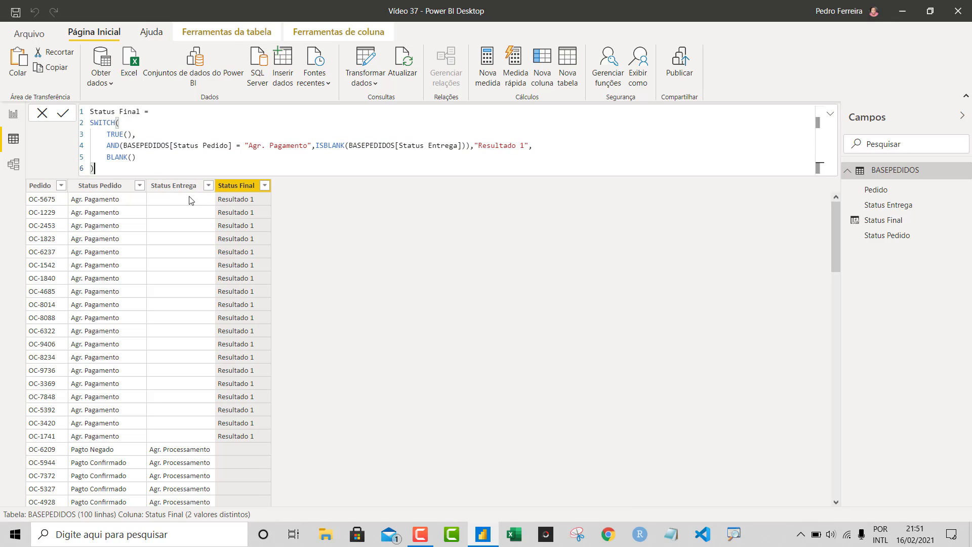
pyautogui.scroll(-20, 238, 273)
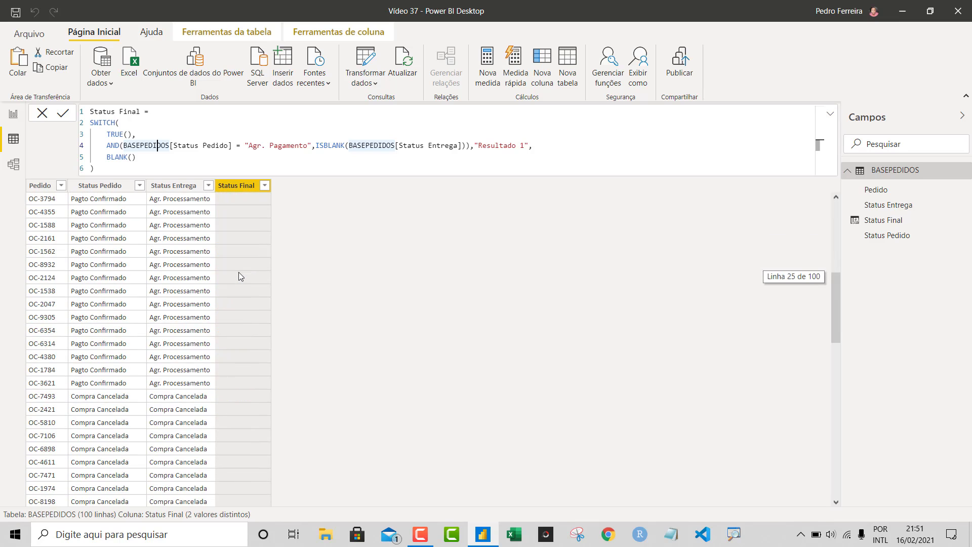
pyautogui.scroll(20, 238, 276)
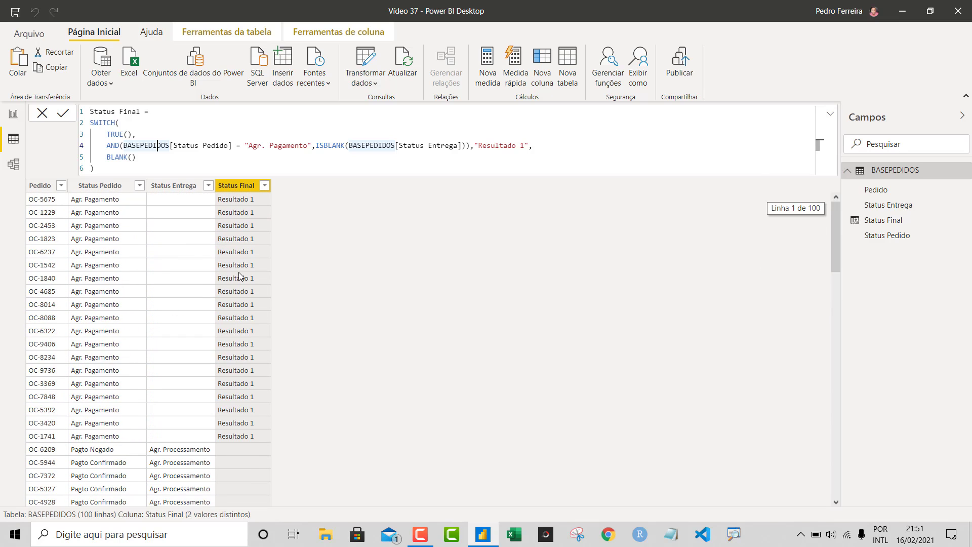
# Add a new SWITCH condition line before BLANK() that extracts the last 6 characters of BASEPEDIDOS[Status Pedido] with RIGHT
pyautogui.click(555, 146)
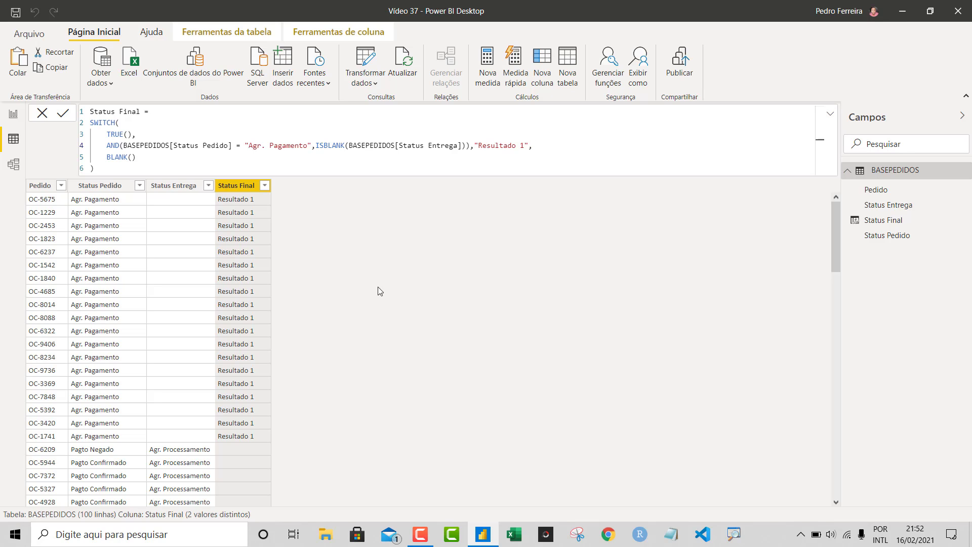
pyautogui.scroll(-4, 215, 303)
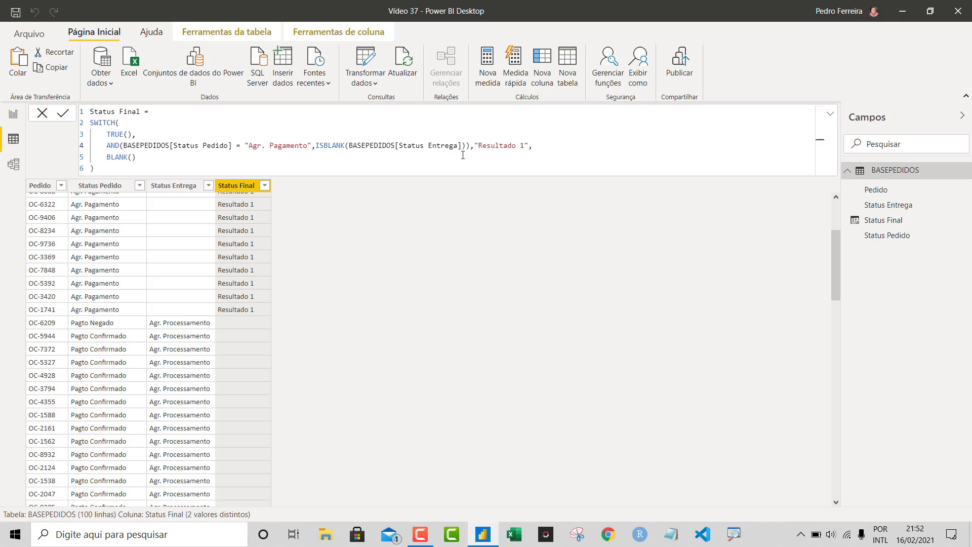
pyautogui.hotkey('shift', 'Return')
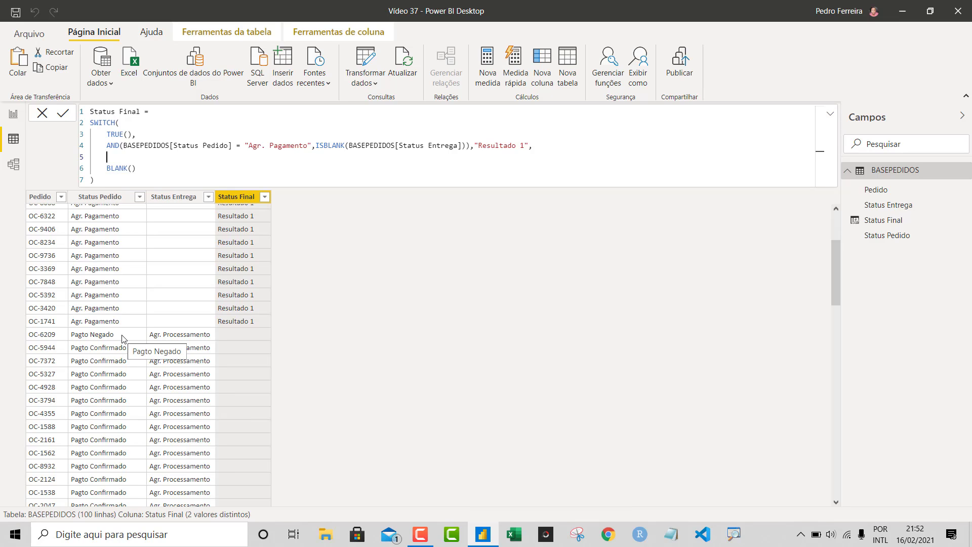
pyautogui.write('RIGHT(')
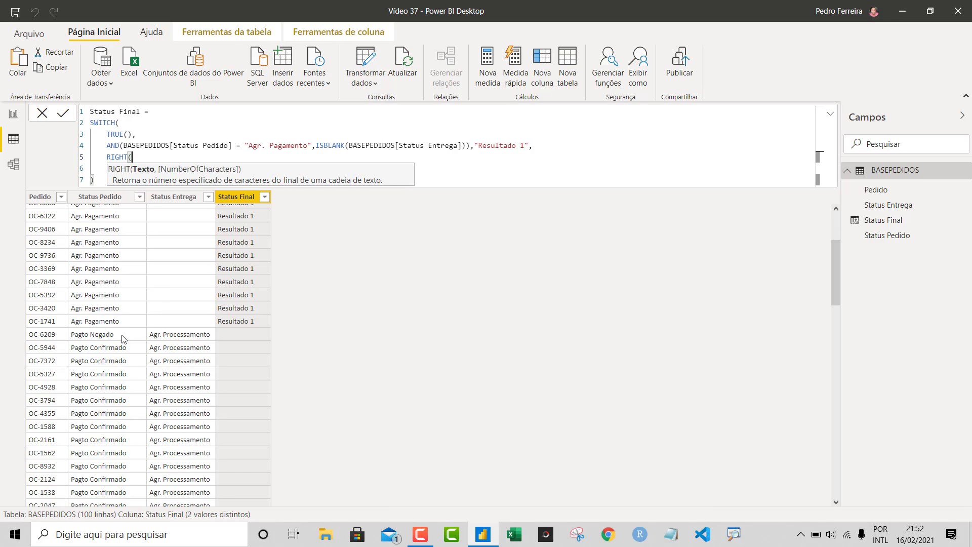
pyautogui.write('status')
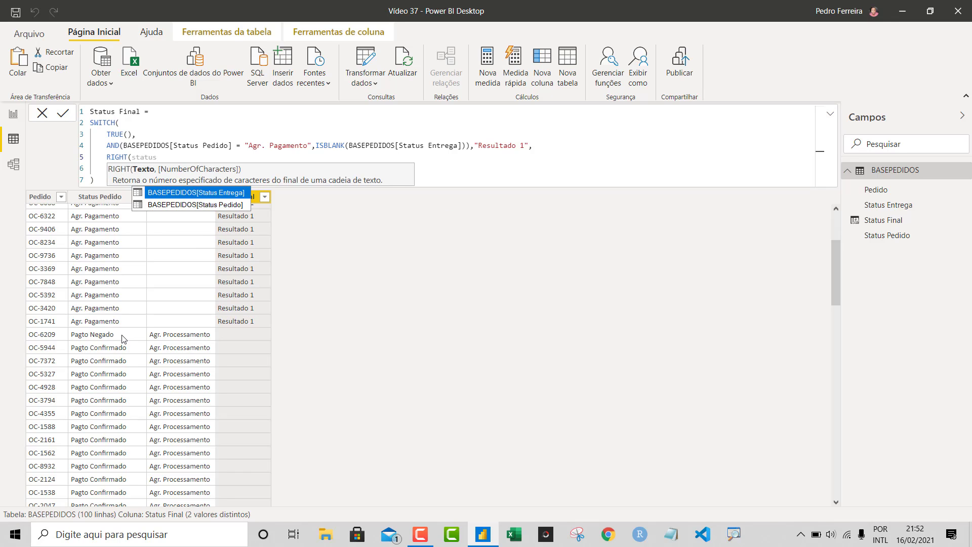
pyautogui.press('Down')
pyautogui.press('Tab')
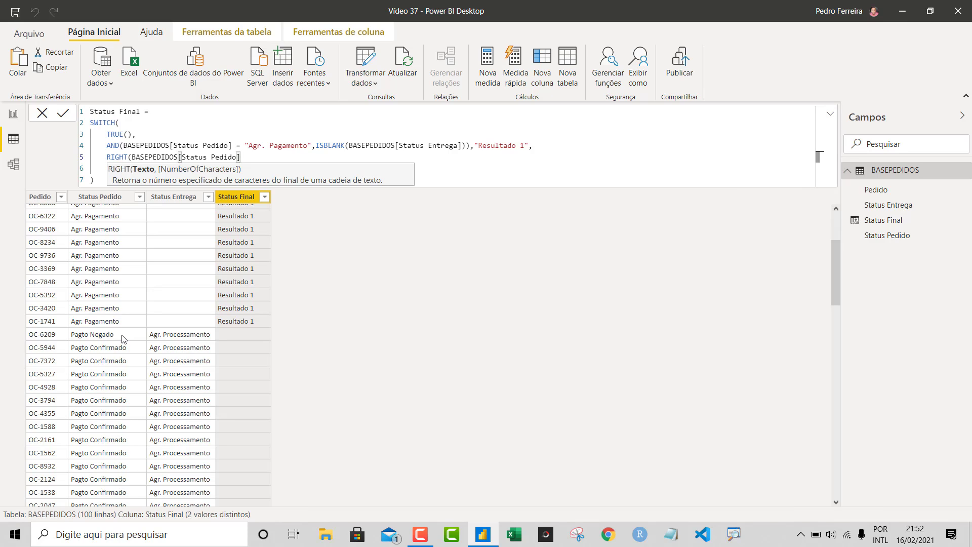
pyautogui.write(',')
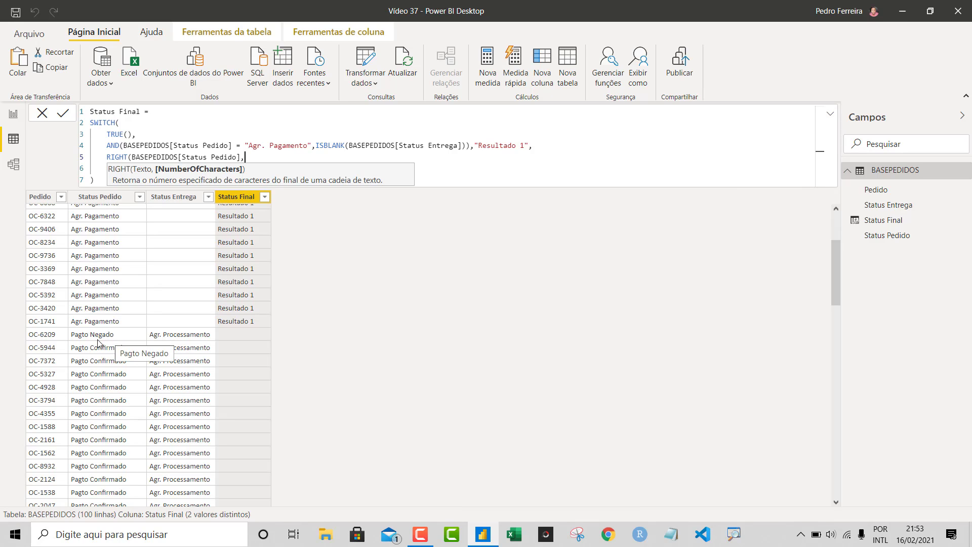
pyautogui.write('6)')
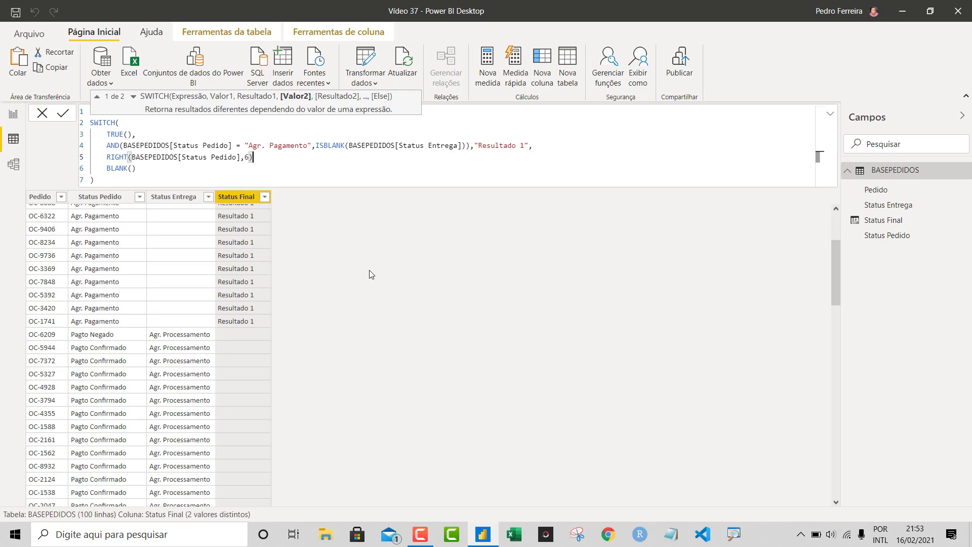
# Complete the RIGHT condition by comparing it to "Negado" with the result "Resultado 2", followed by a comma before BLANK()
pyautogui.write('= ""')
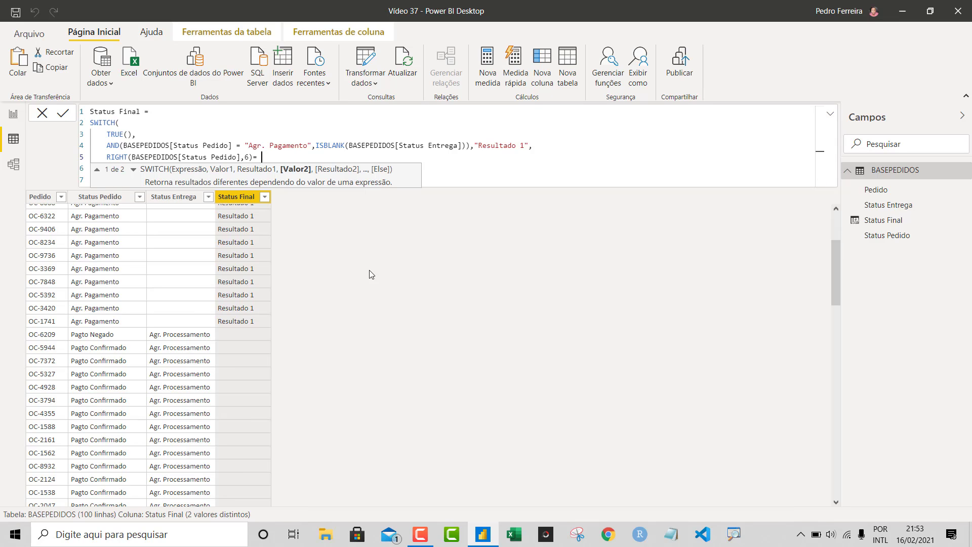
pyautogui.press('Left')
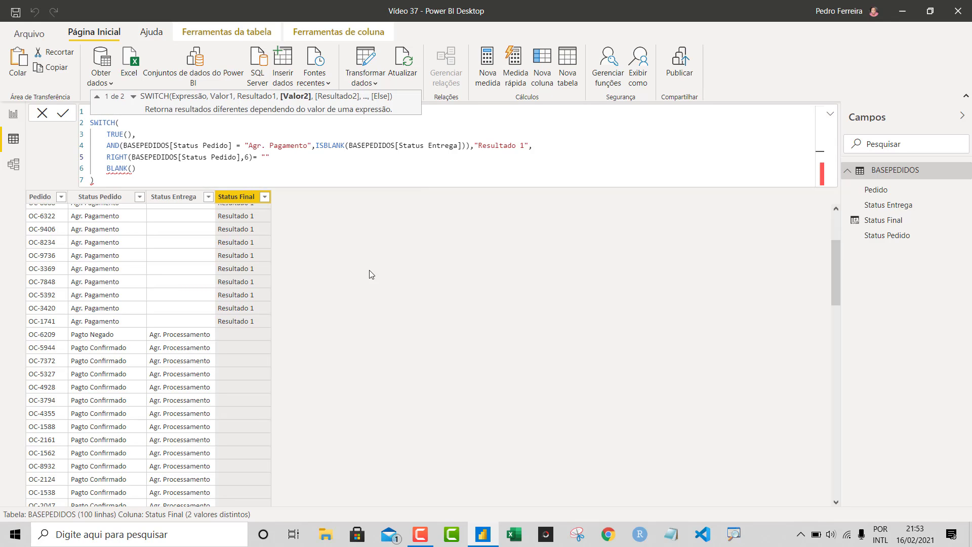
pyautogui.write('Negado')
pyautogui.press('Right')
pyautogui.write(',"')
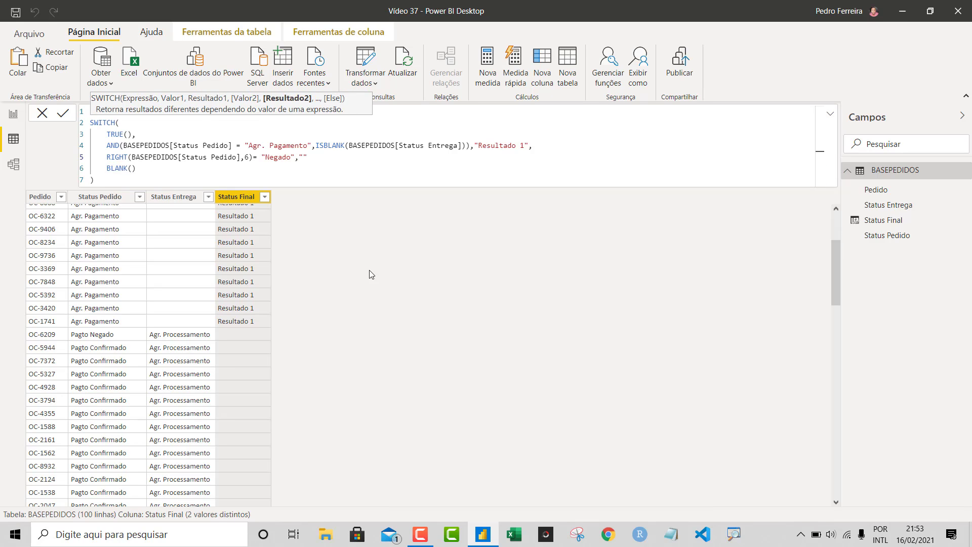
pyautogui.write('Resultado 2')
pyautogui.click(185, 173)
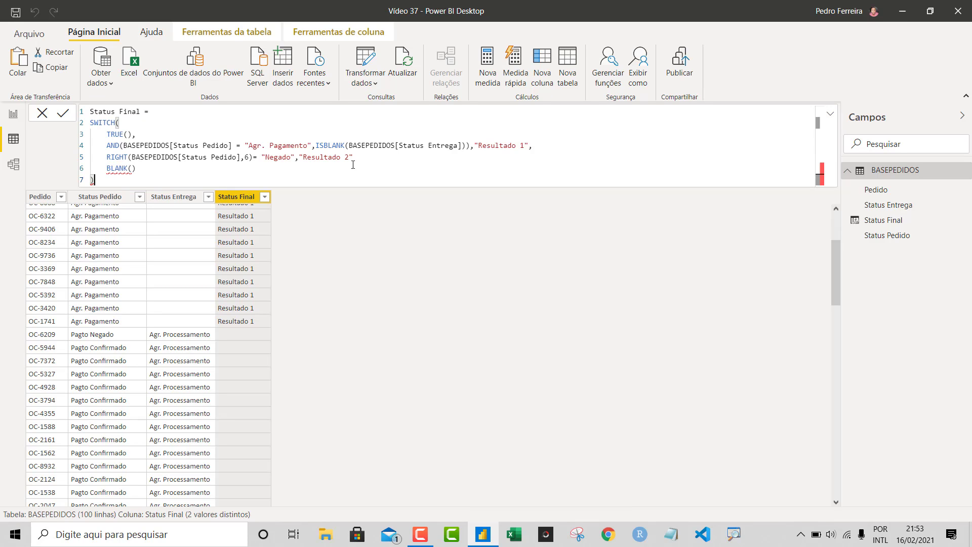
pyautogui.click(382, 157)
pyautogui.write(',')
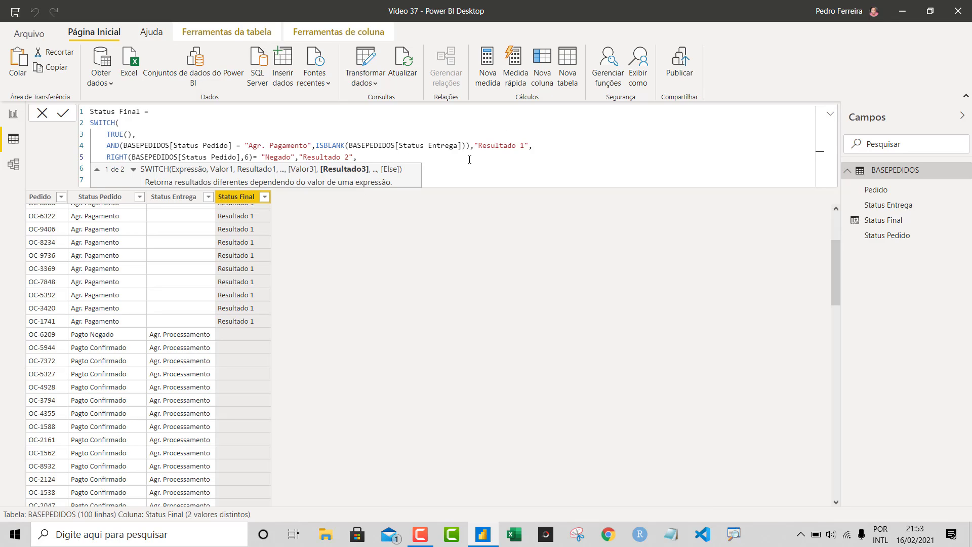
# Commit the updated Status Final formula and check the result on the Pagto Negado row
pyautogui.moveTo(107, 157); pyautogui.dragTo(362, 157)
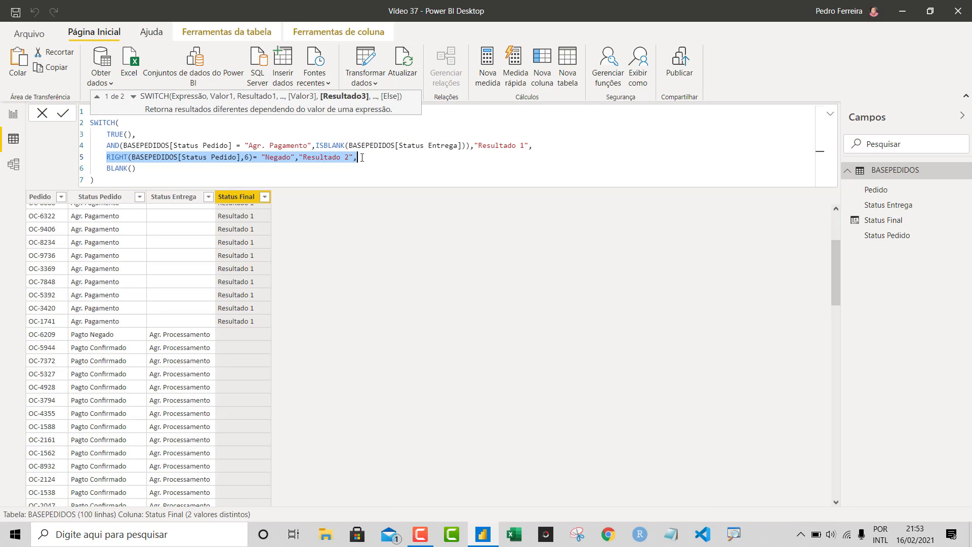
pyautogui.click(127, 183)
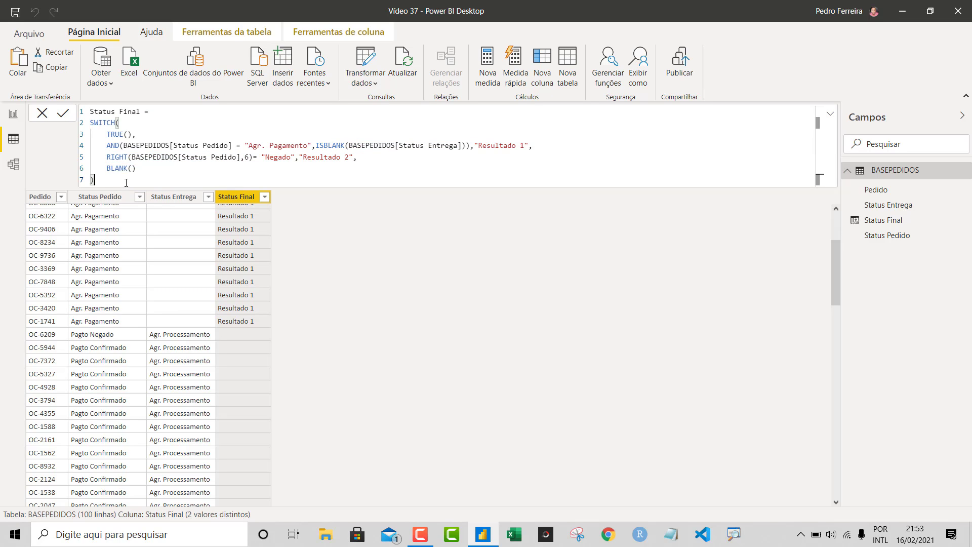
pyautogui.press('Return')
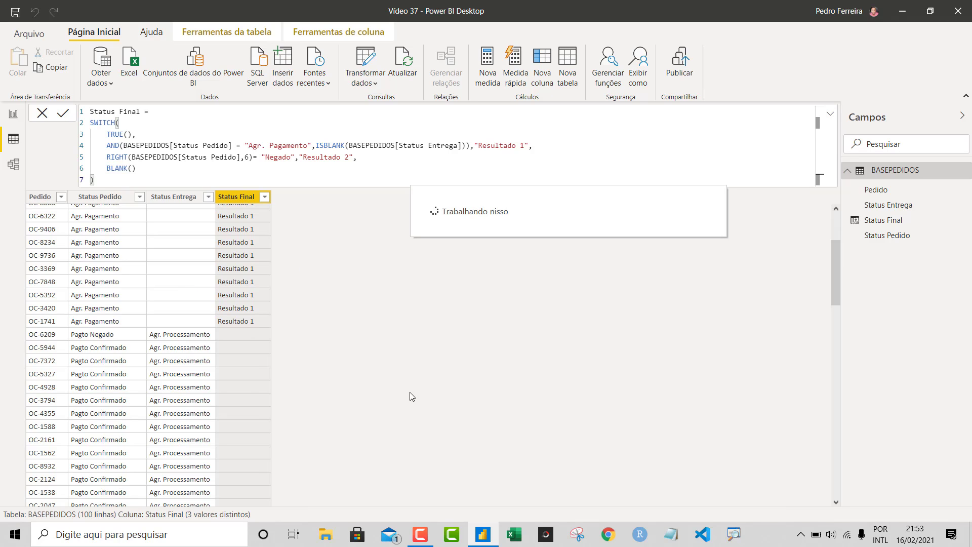
pyautogui.scroll(-5, 391, 376)
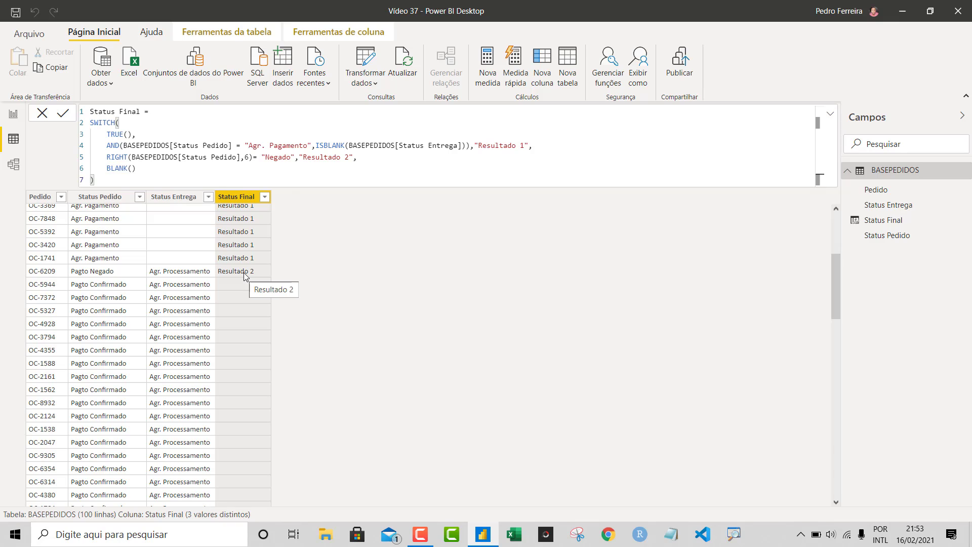
# Add the comment "// EXTRAI CARACTERES DA DIREITA PARA A ESQUEDA" at the end of the RIGHT condition line
pyautogui.click(416, 158)
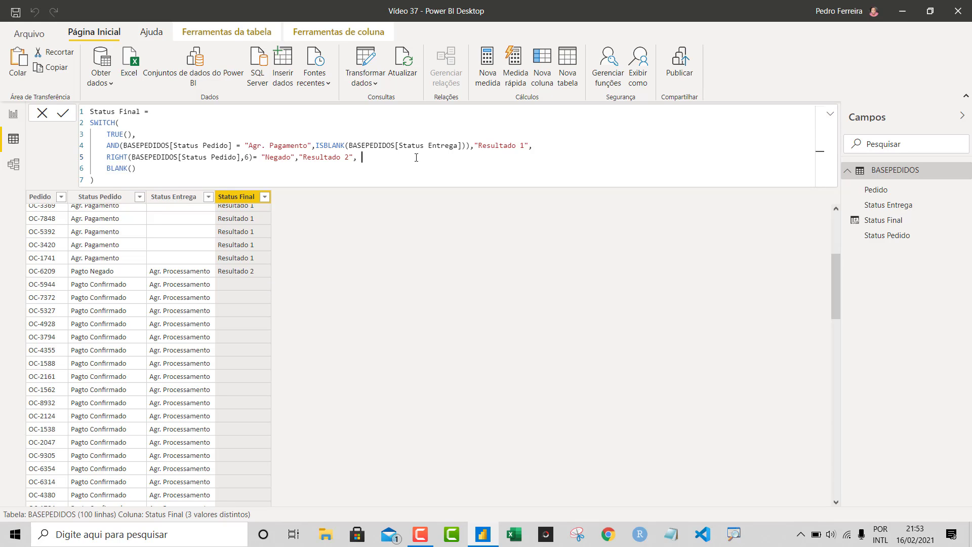
pyautogui.write('\\')
pyautogui.press('BackSpace')
pyautogui.press('BackSpace')
pyautogui.write('// ')
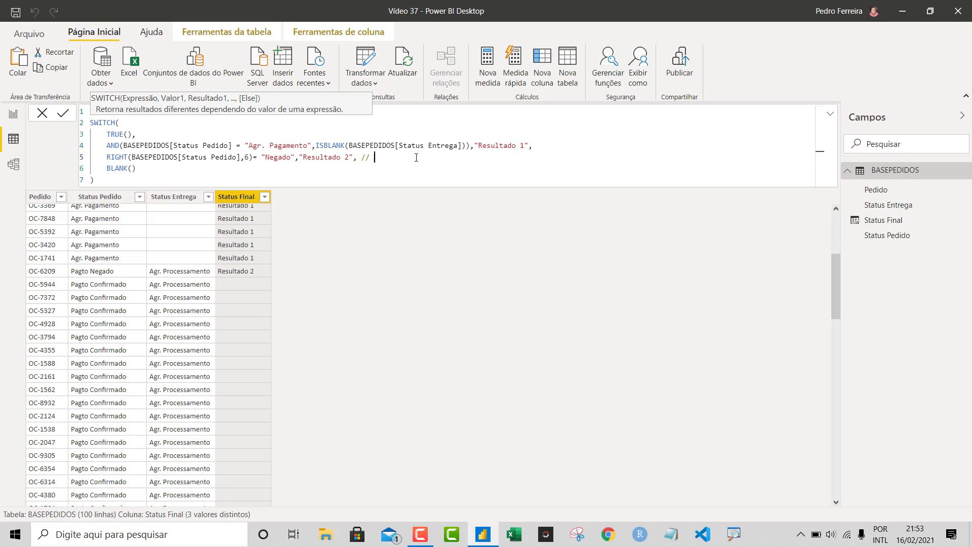
pyautogui.write('EXTRAI')
pyautogui.write(' CARACTER')
pyautogui.write('ES DA')
pyautogui.write(' ESQUERDA')
pyautogui.press('BackSpace')
pyautogui.press('BackSpace')
pyautogui.press('BackSpace')
pyautogui.press('BackSpace')
pyautogui.press('BackSpace')
pyautogui.press('BackSpace')
pyautogui.press('BackSpace')
pyautogui.press('BackSpace')
pyautogui.write('DIREIT')
pyautogui.write('A PARA A ESUQER')
pyautogui.write('DA')
pyautogui.press('BackSpace')
pyautogui.press('BackSpace')
pyautogui.press('BackSpace')
pyautogui.press('BackSpace')
pyautogui.press('BackSpace')
pyautogui.press('BackSpace')
pyautogui.press('BackSpace')
pyautogui.press('BackSpace')
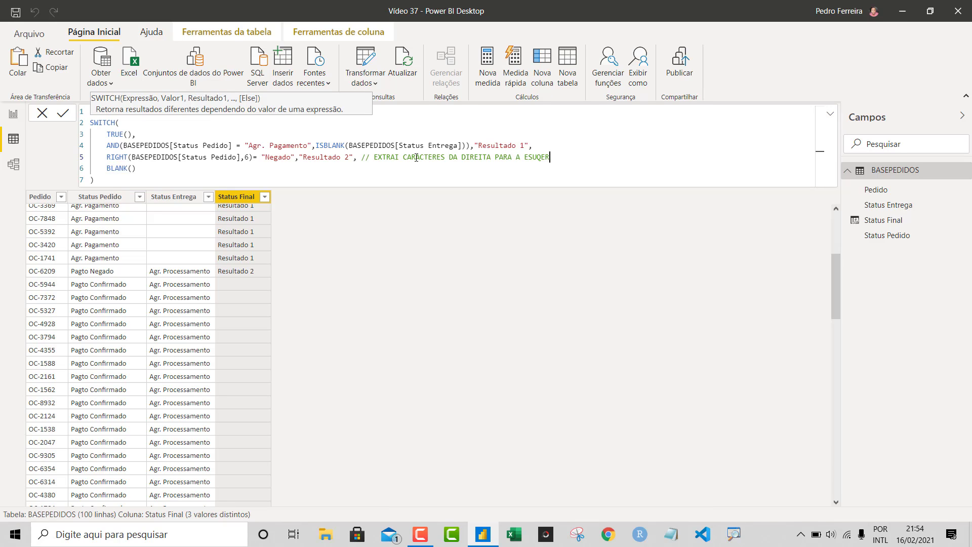
pyautogui.write('QUEDA')
# Add the comment "// UTILIZA DUAS FUNCOES LOGICAS" after the AND condition line and commit the formula
pyautogui.click(562, 147)
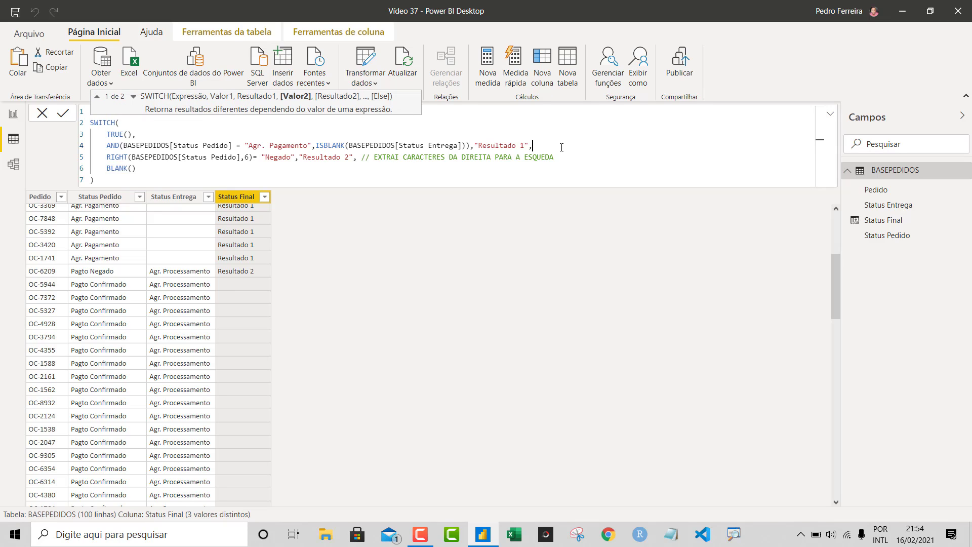
pyautogui.write('// ')
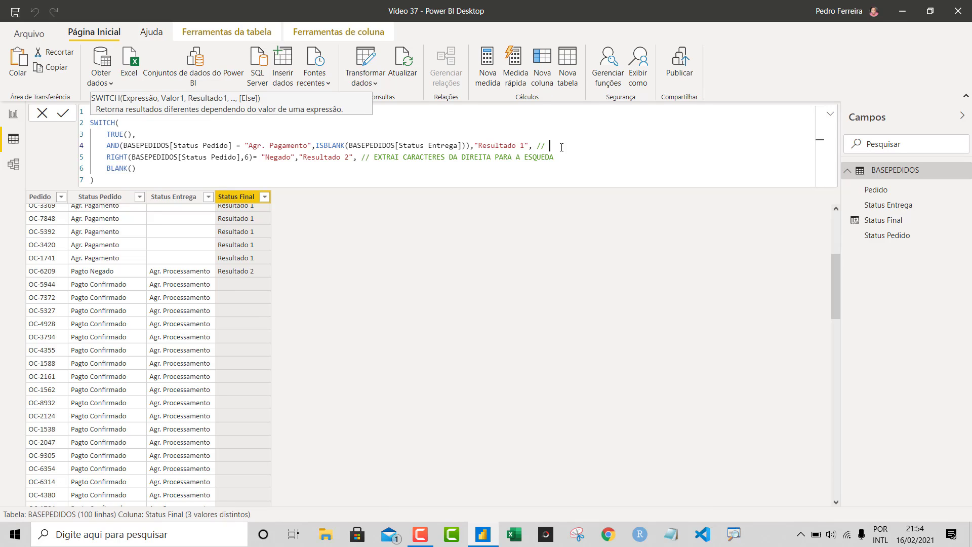
pyautogui.write('UTILIZA DUAS FUNCOES LOGICAS')
pyautogui.click(259, 182)
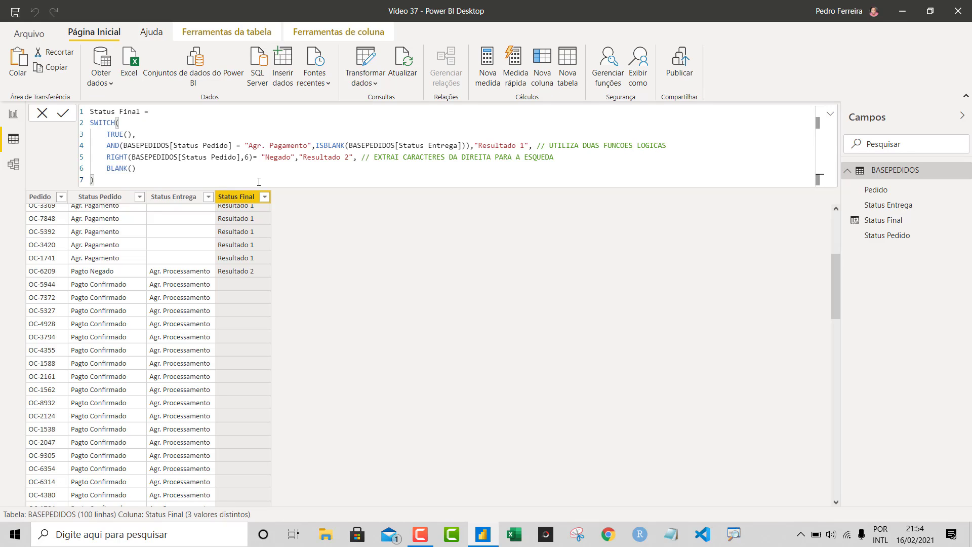
pyautogui.click(236, 199)
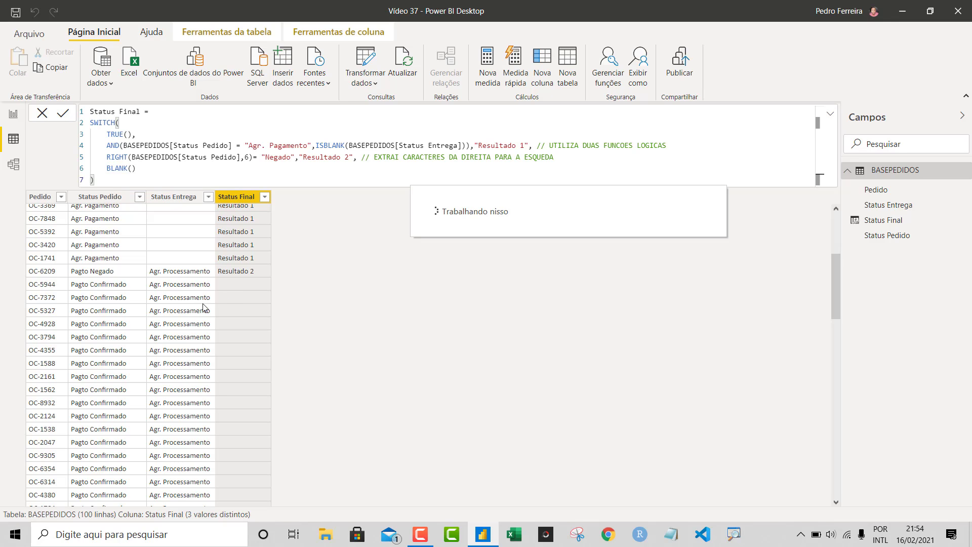
# Review the Status Pedido and Status Entrega combinations in the rows that still lack a Status Final value
pyautogui.scroll(2, 111, 305)
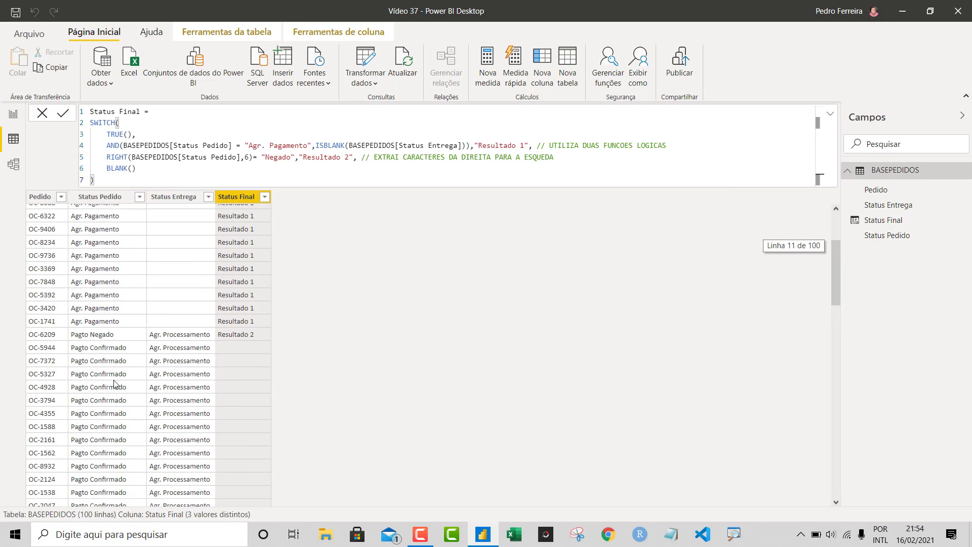
pyautogui.scroll(-1, 114, 354)
pyautogui.scroll(-5, 119, 362)
pyautogui.scroll(-3, 122, 362)
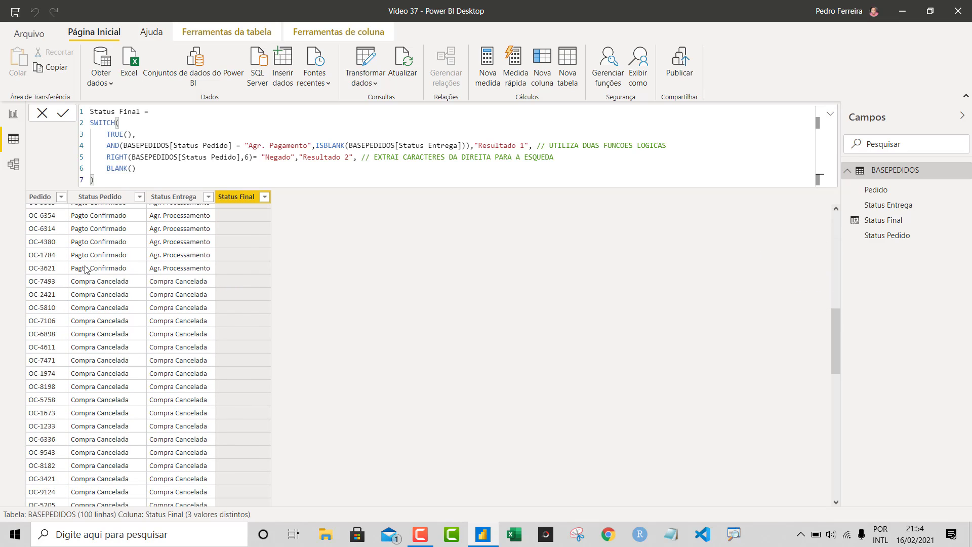
pyautogui.scroll(-5, 117, 321)
pyautogui.scroll(4, 117, 322)
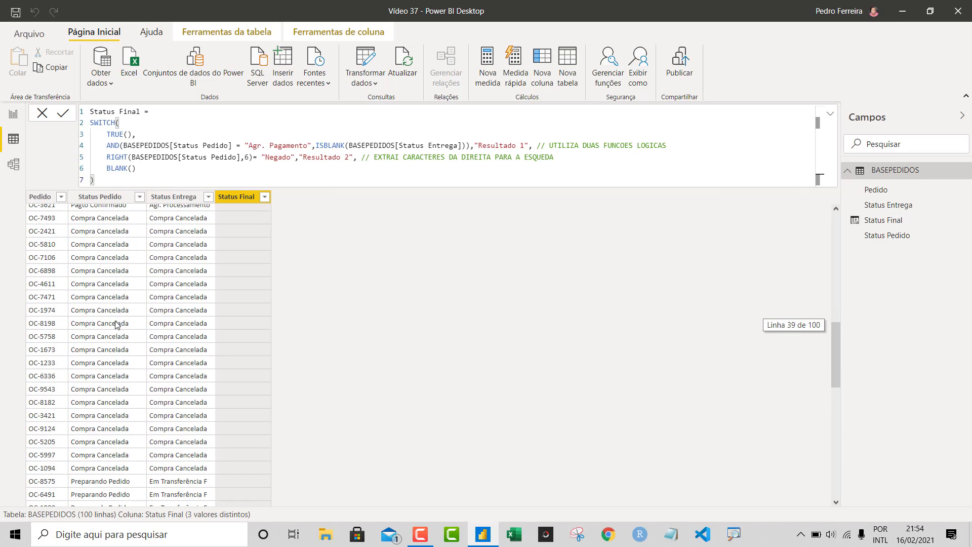
pyautogui.scroll(2, 117, 285)
pyautogui.scroll(-6, 117, 285)
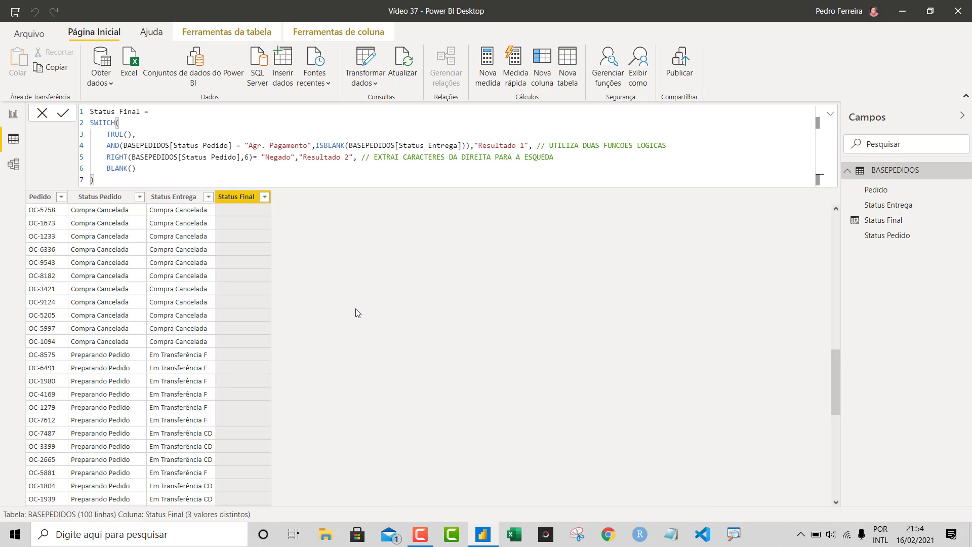
# Insert an empty line after the RIGHT condition and re-enter the SWITCH closing parenthesis on its own unindented line below BLANK()
pyautogui.click(575, 154)
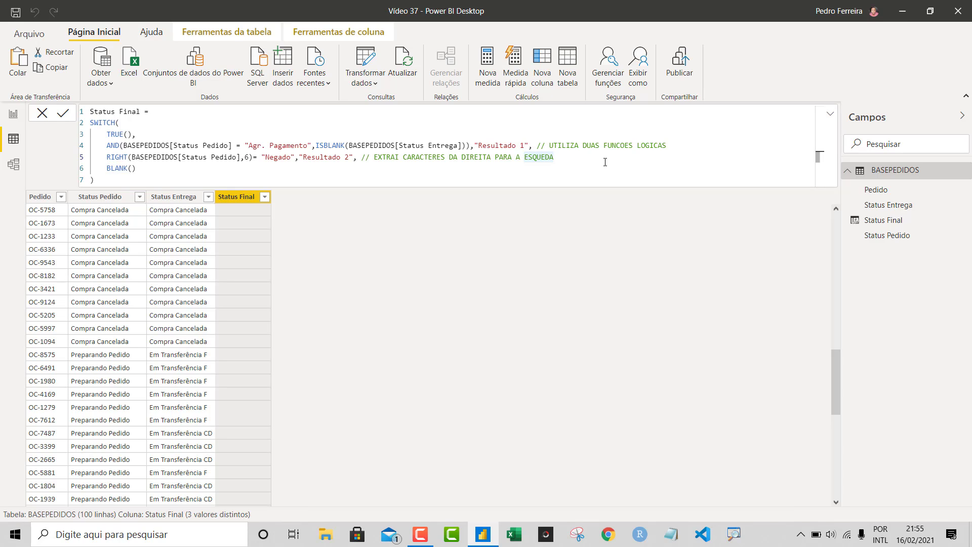
pyautogui.hotkey('shift', 'Return')
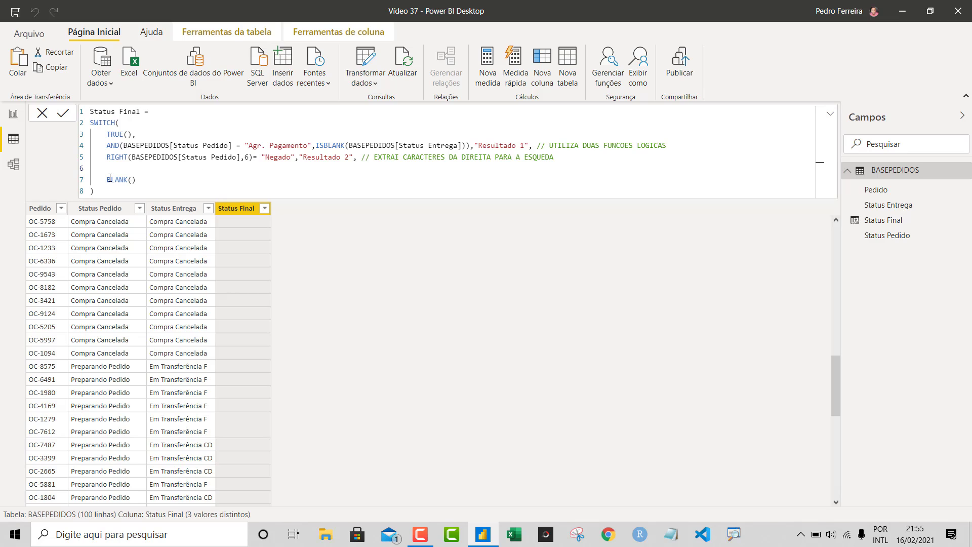
pyautogui.press('Down')
pyautogui.press('Down')
pyautogui.press('BackSpace')
pyautogui.press('BackSpace')
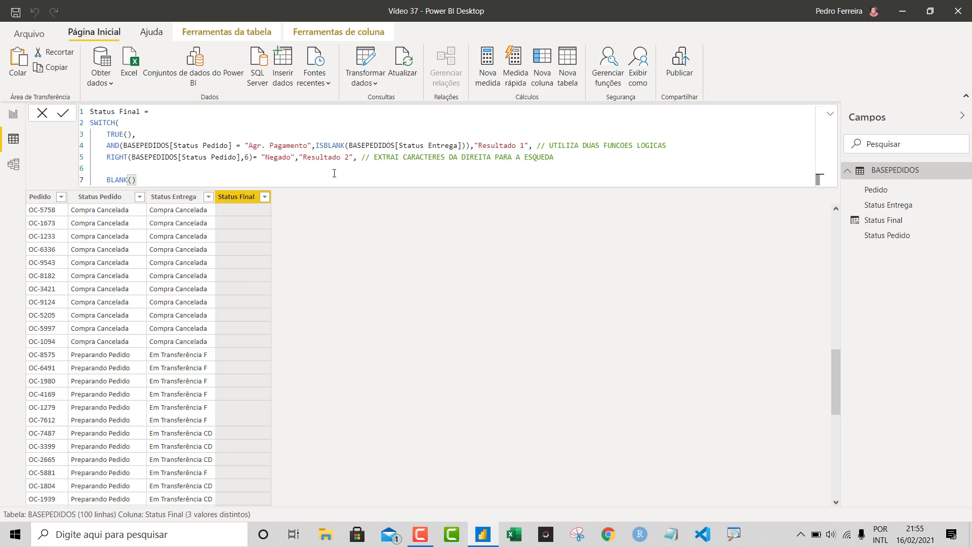
pyautogui.press('Return')
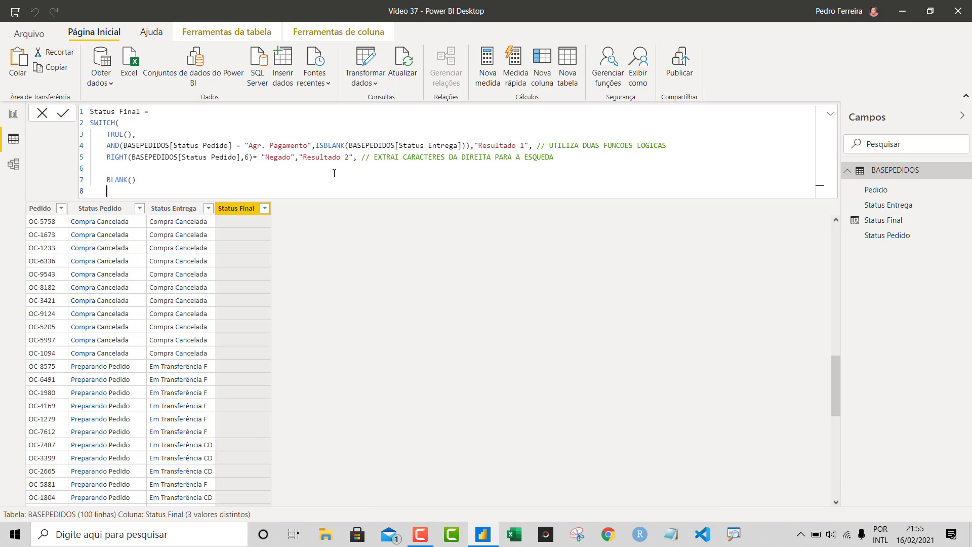
pyautogui.press('BackSpace')
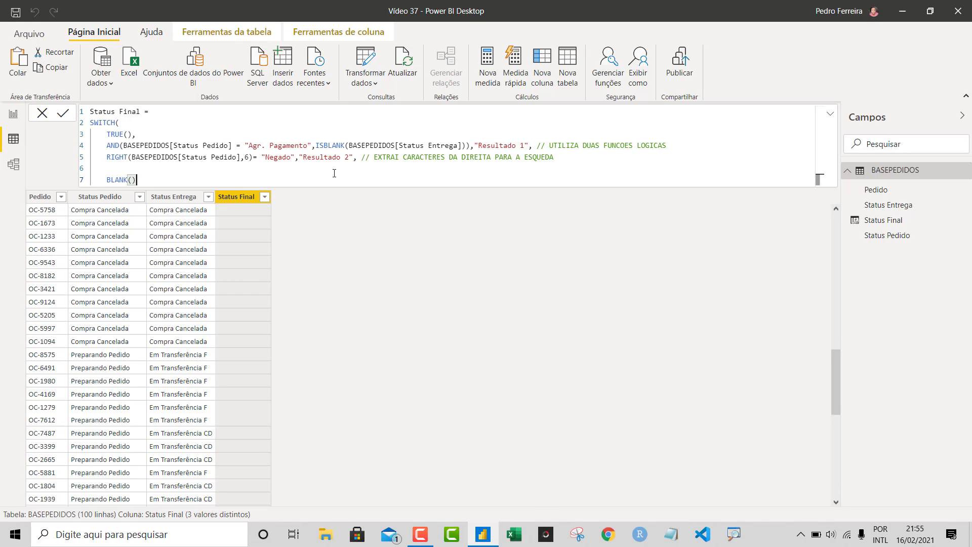
pyautogui.hotkey('shift', 'Return')
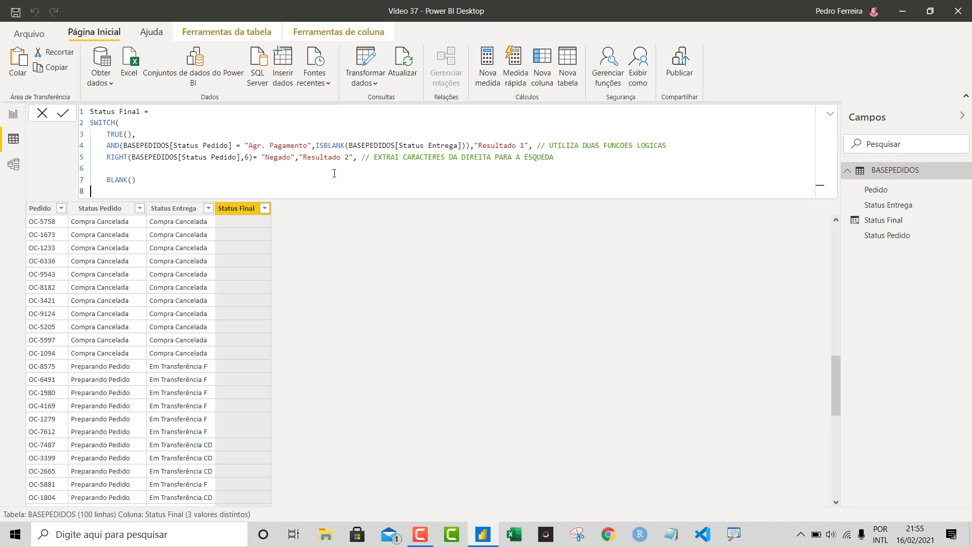
pyautogui.write(')')
# Start an OR condition on the empty line before BLANK() with BASEPEDIDOS[Status Pedido] in its first argument
pyautogui.click(119, 168)
pyautogui.keyDown('ctrl'); pyautogui.scroll(4, 175, 156); pyautogui.keyUp('ctrl')
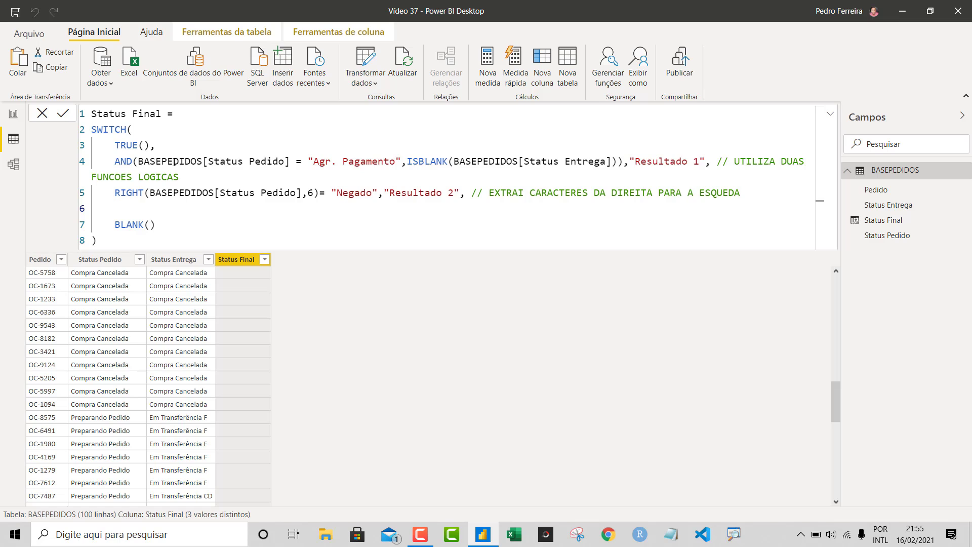
pyautogui.keyDown('ctrl'); pyautogui.scroll(-2, 174, 162); pyautogui.keyUp('ctrl')
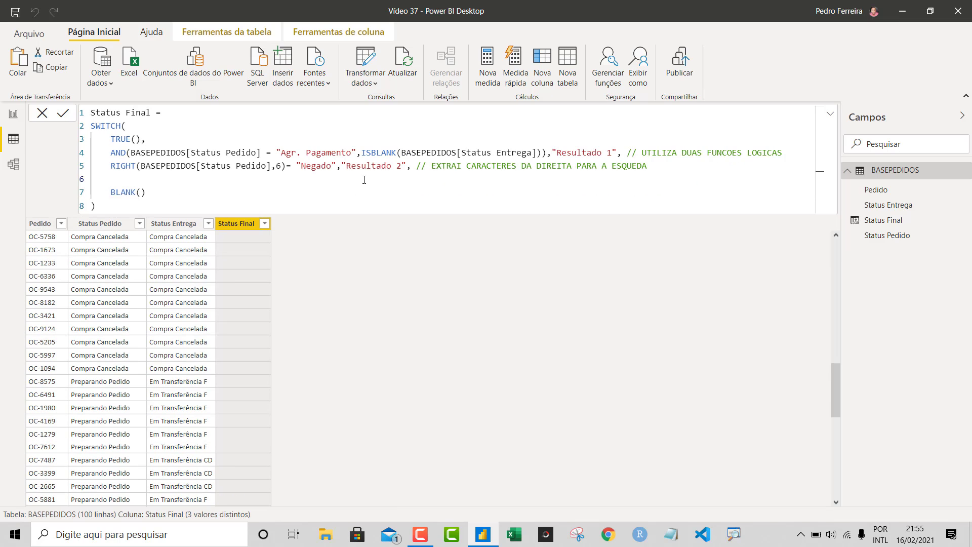
pyautogui.write('OR(')
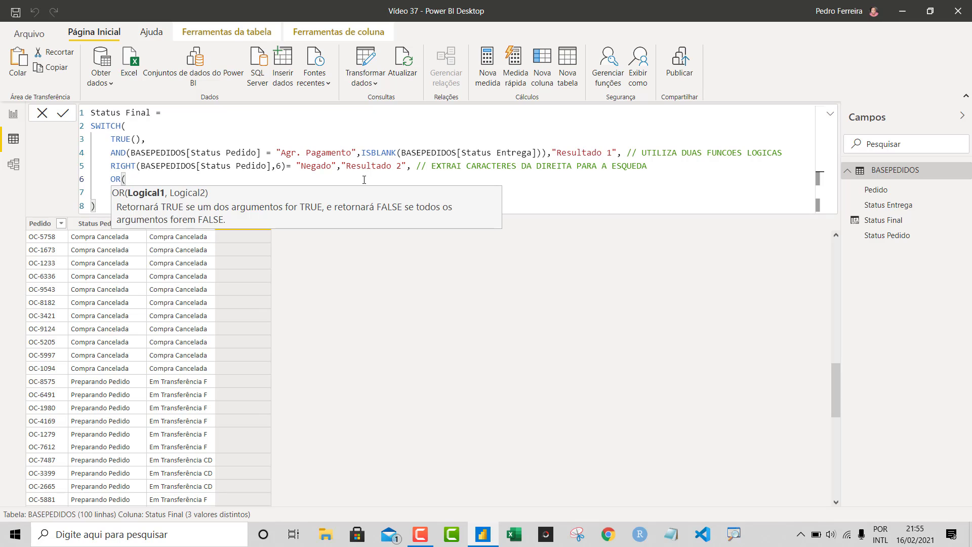
pyautogui.write('S')
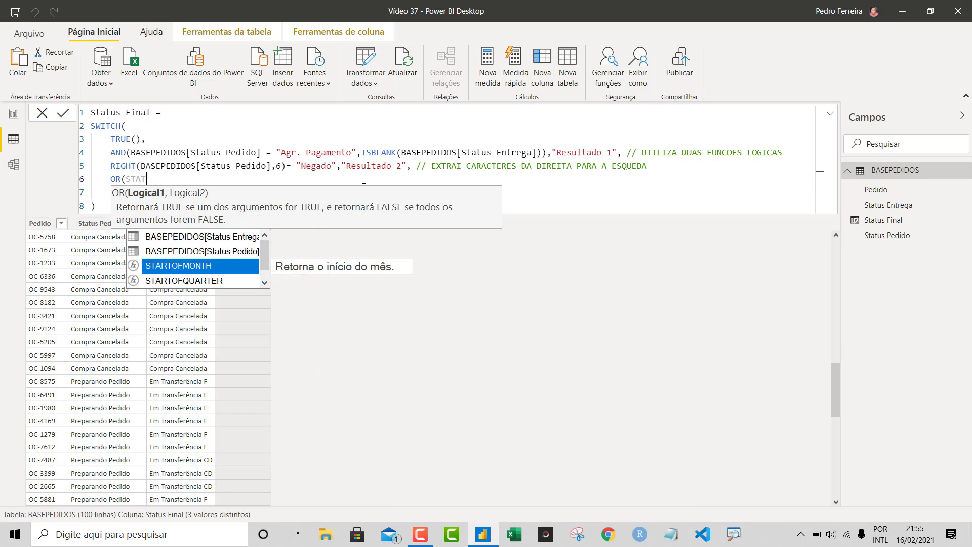
pyautogui.write('tatus')
pyautogui.press('Down')
pyautogui.press('Tab')
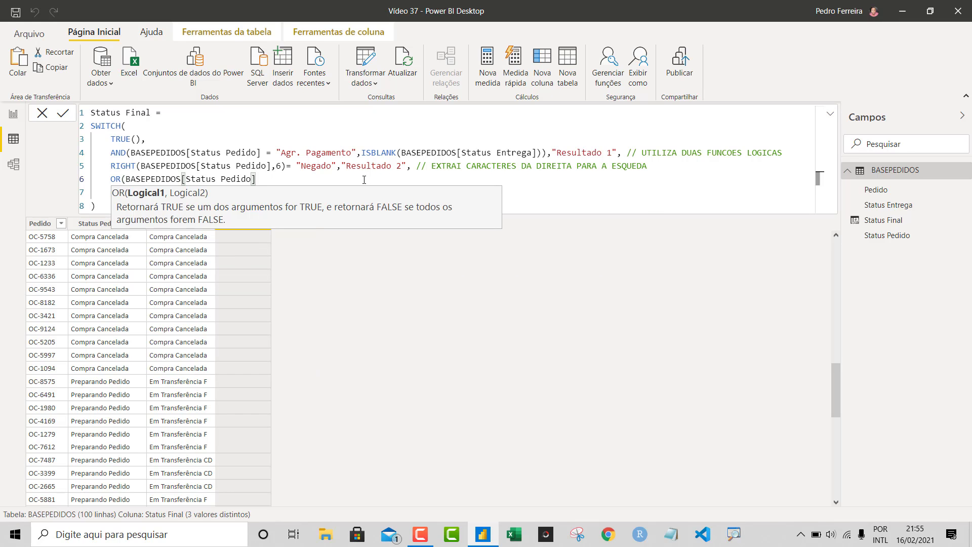
# Compare Status Pedido to "Compra Cancelada" in the first argument of the OR condition
pyautogui.write('= "compra')
pyautogui.press('BackSpace')
pyautogui.press('BackSpace')
pyautogui.press('BackSpace')
pyautogui.press('BackSpace')
pyautogui.press('BackSpace')
pyautogui.press('BackSpace')
pyautogui.write('Compra Cancelada')
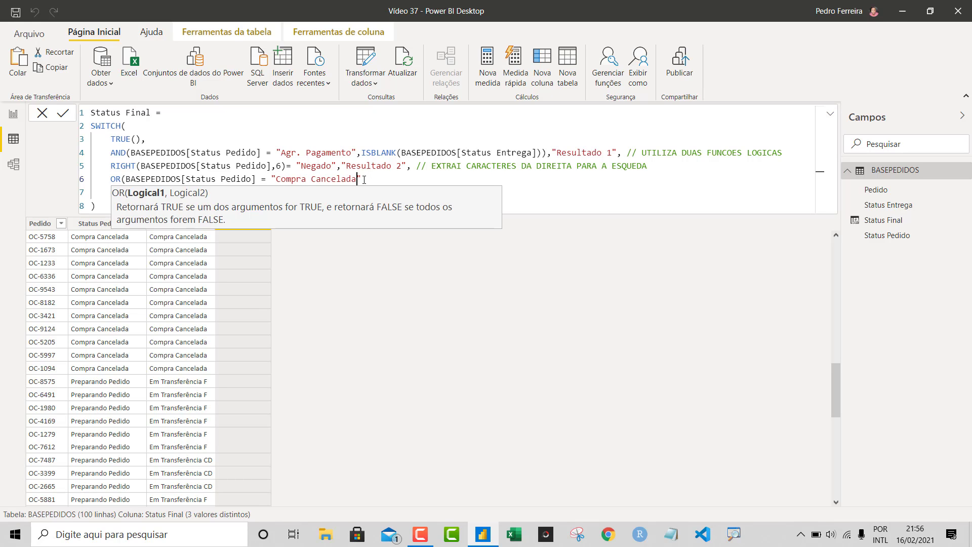
# Compare BASEPEDIDOS[Status Entrega] to "Compra Cancelada" in the second argument of the OR condition
pyautogui.moveTo(362, 180); pyautogui.dragTo(272, 181)
pyautogui.hotkey('ctrl', 'c')
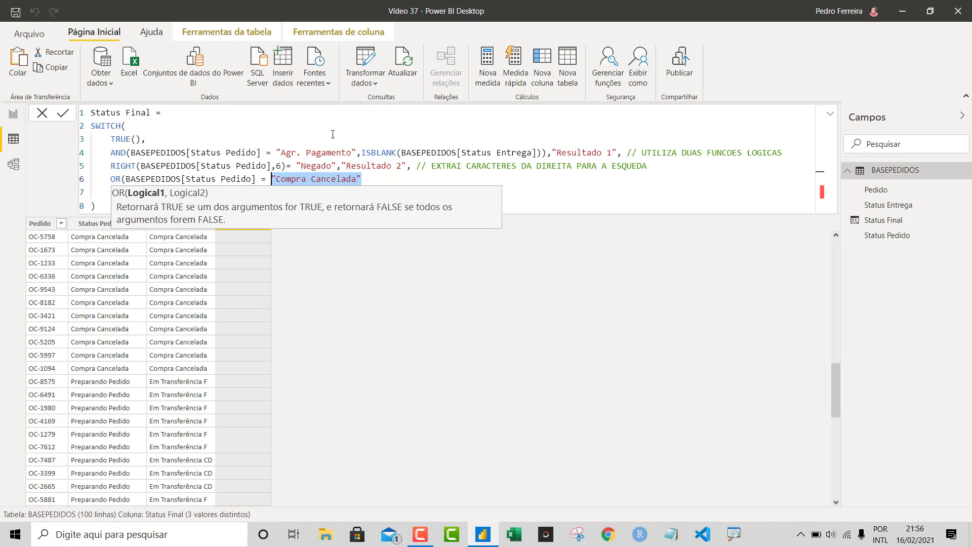
pyautogui.click(378, 182)
pyautogui.write(',')
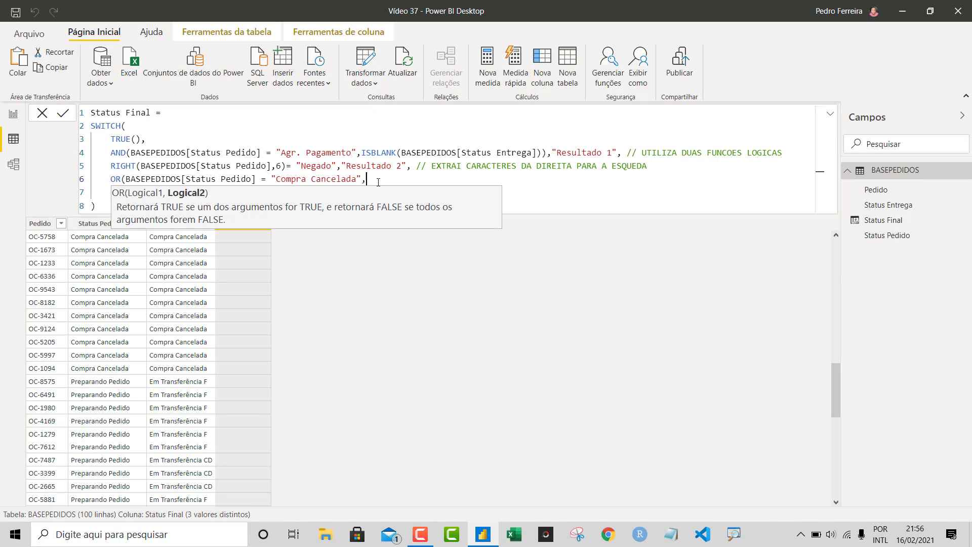
pyautogui.write('STATU')
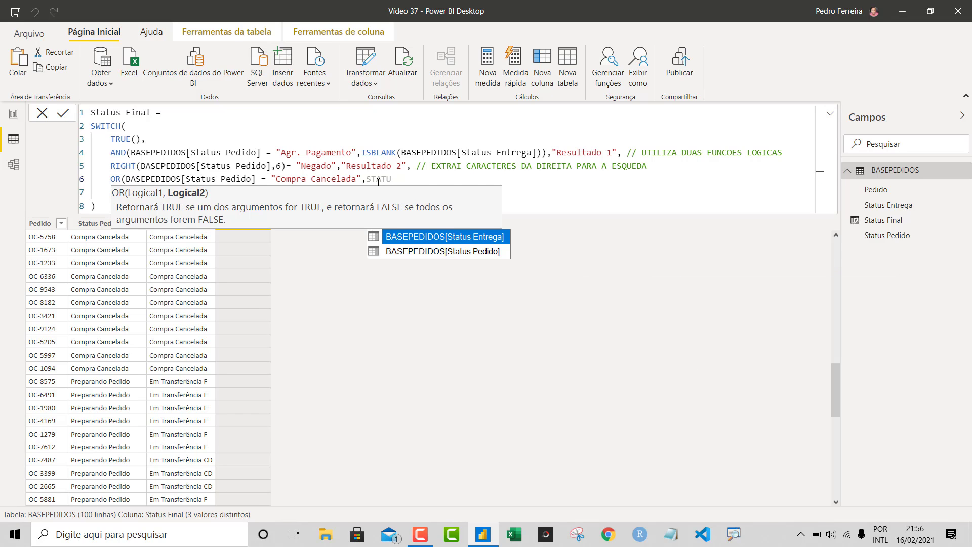
pyautogui.press('Tab')
pyautogui.write('=')
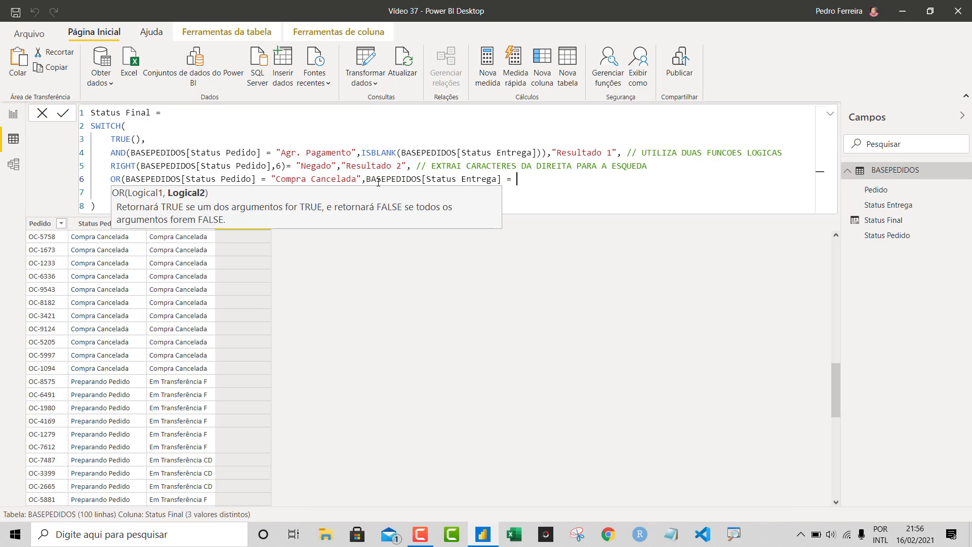
pyautogui.hotkey('ctrl', 'v')
# Close the OR condition's parenthesis and make it return "Resultado 3", with a comma after the result
pyautogui.write(',')
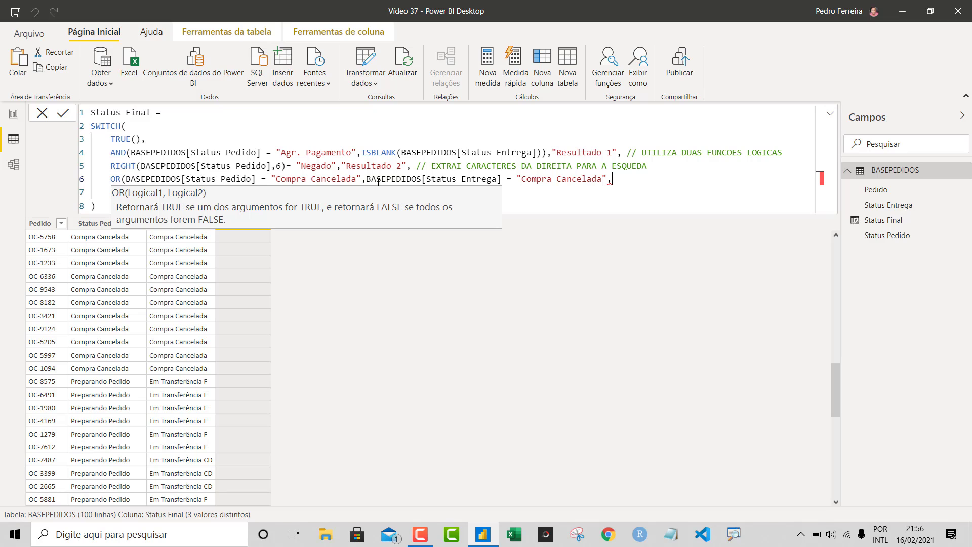
pyautogui.write(' "')
pyautogui.press('BackSpace')
pyautogui.press('BackSpace')
pyautogui.write('"rESULTAD')
pyautogui.press('BackSpace')
pyautogui.press('BackSpace')
pyautogui.press('BackSpace')
pyautogui.press('BackSpace')
pyautogui.press('BackSpace')
pyautogui.press('BackSpace')
pyautogui.press('BackSpace')
pyautogui.press('BackSpace')
pyautogui.write('ultado 3",')
pyautogui.click(607, 179)
pyautogui.write(')')
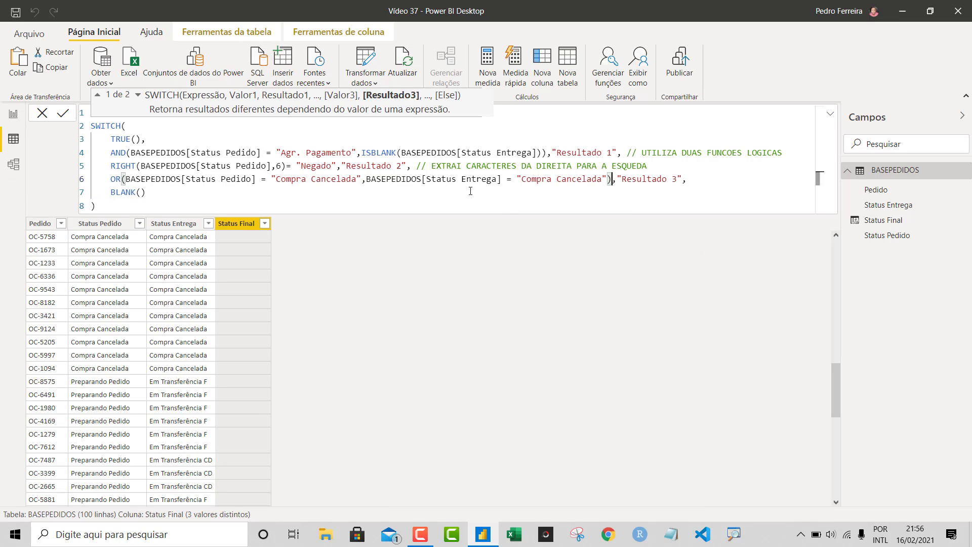
# Add the comment //UTILIZA DUAS FUNCOES PODENDO CONSIDERAR APENAS 1 ARGUMENTO COMO TRUE at the end of the OR condition
pyautogui.click(708, 180)
pyautogui.write('//')
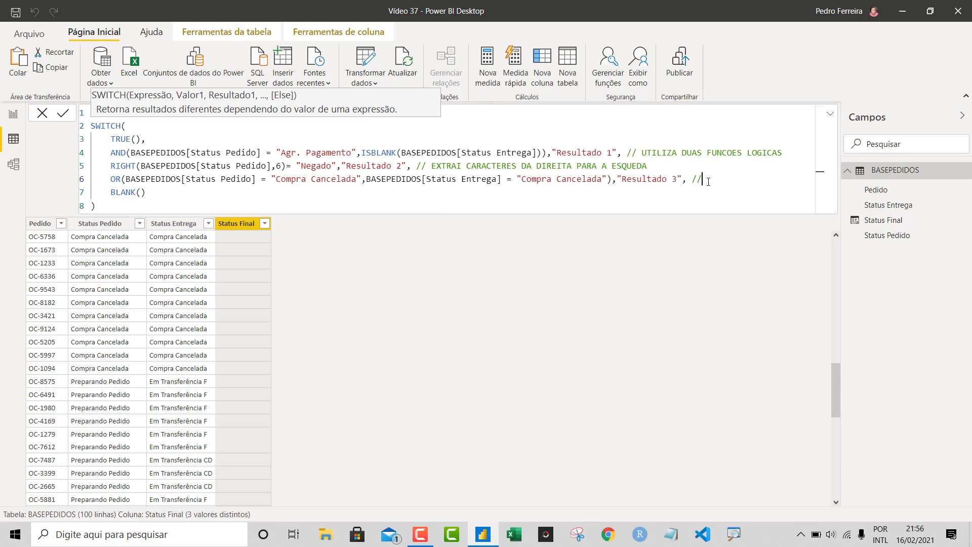
pyautogui.write('UTILIZA DUAS FUNCOES CONSIDERANDO')
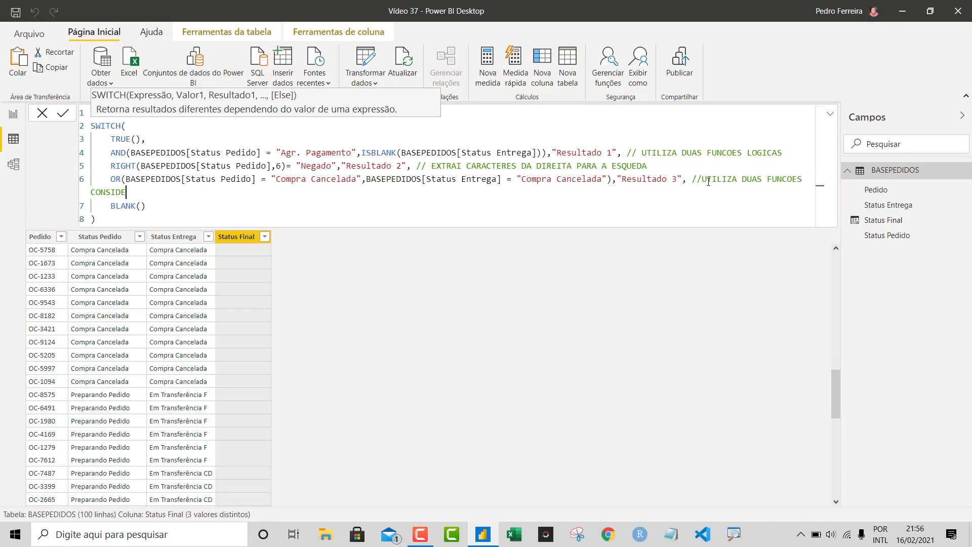
pyautogui.press('BackSpace')
pyautogui.press('BackSpace')
pyautogui.press('BackSpace')
pyautogui.press('BackSpace')
pyautogui.press('BackSpace')
pyautogui.press('BackSpace')
pyautogui.press('BackSpace')
pyautogui.press('BackSpace')
pyautogui.press('BackSpace')
pyautogui.press('BackSpace')
pyautogui.press('BackSpace')
pyautogui.press('BackSpace')
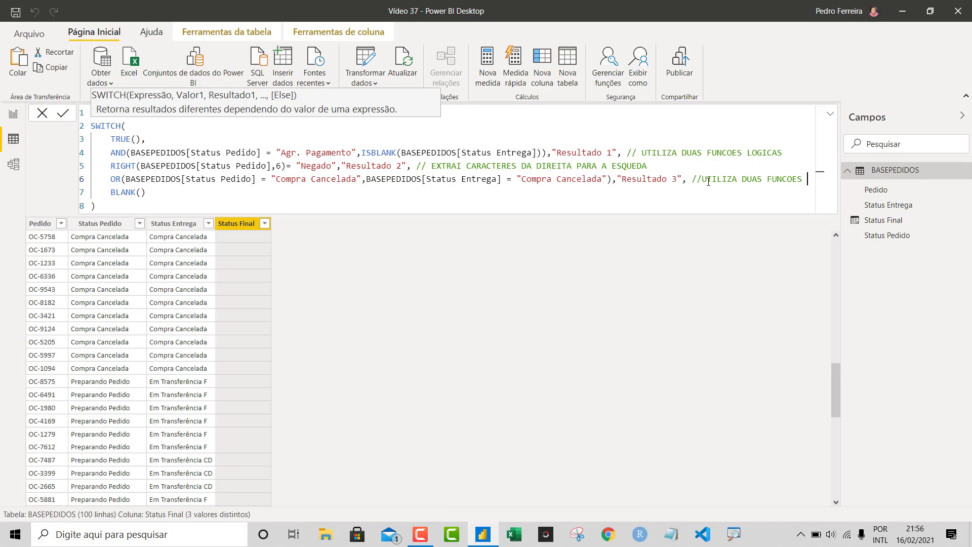
pyautogui.write('PODENED')
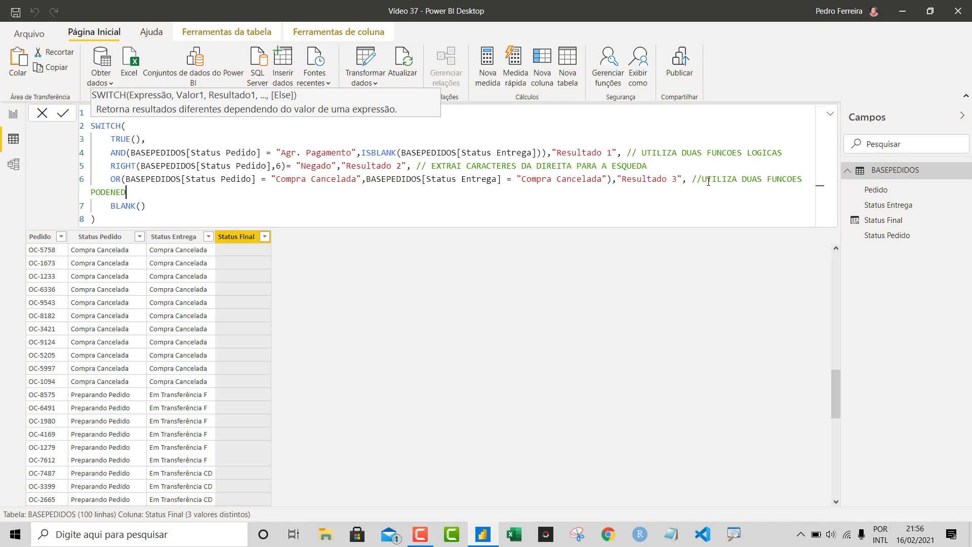
pyautogui.press('BackSpace')
pyautogui.press('BackSpace')
pyautogui.write('DO CONSIDERAR APENAS ')
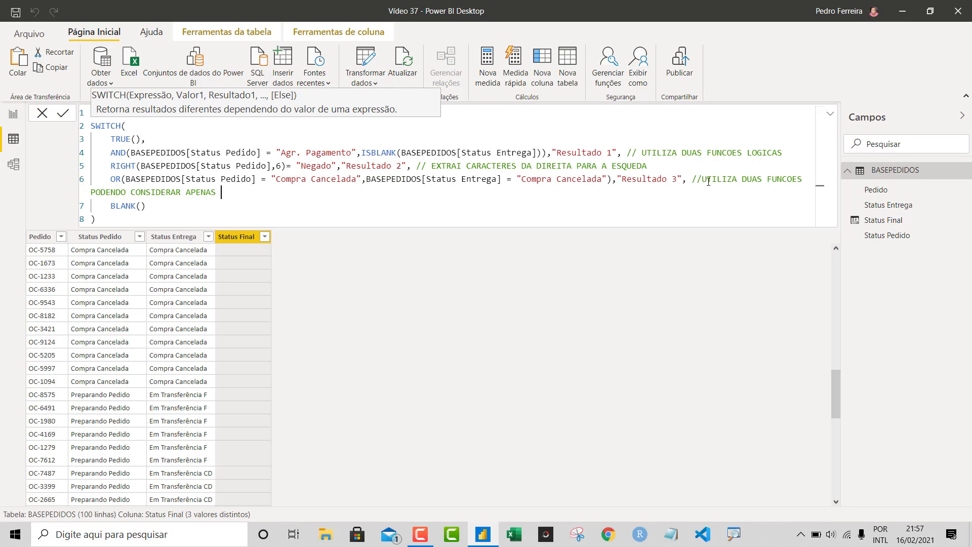
pyautogui.write('1 ARGUMENTO COMO TRUE')
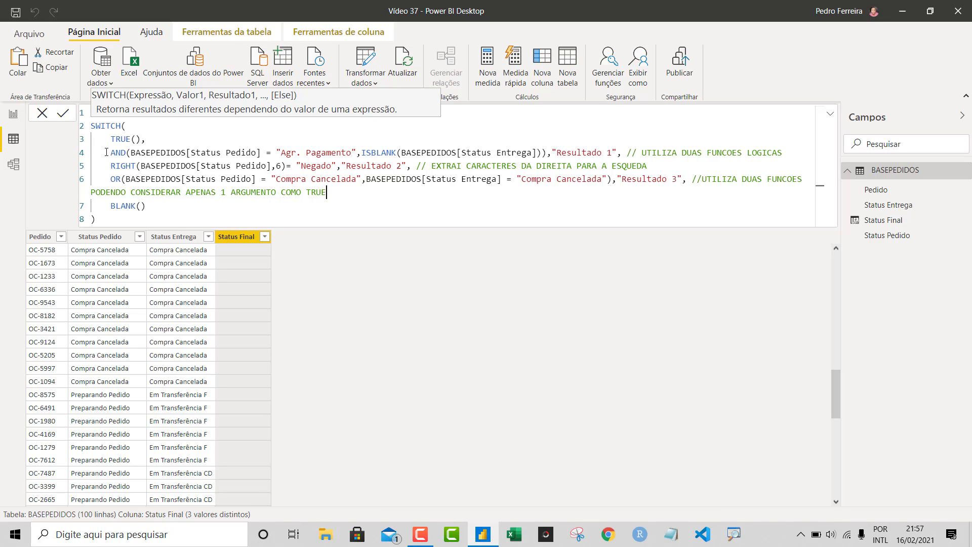
# Replace FUNCOES LOGICAS with ARGUMENTOS TRUE in the AND condition's comment and commit the Status Final formula
pyautogui.moveTo(107, 153); pyautogui.dragTo(548, 153)
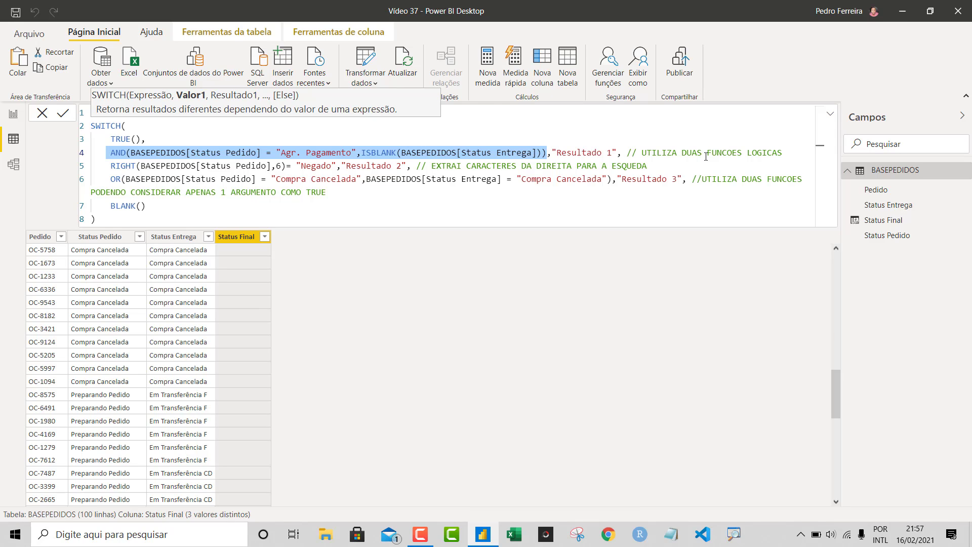
pyautogui.moveTo(706, 154); pyautogui.dragTo(782, 148)
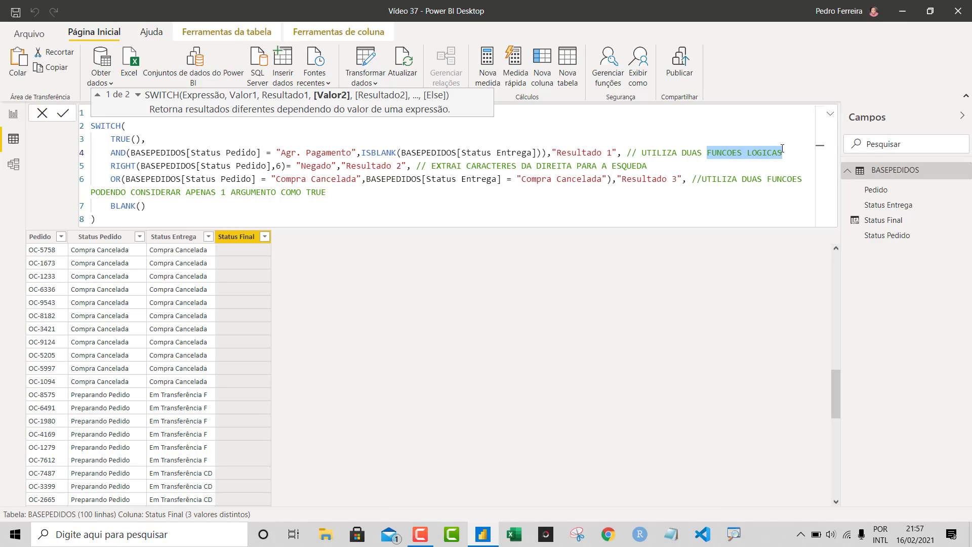
pyautogui.write('ARGUMENT')
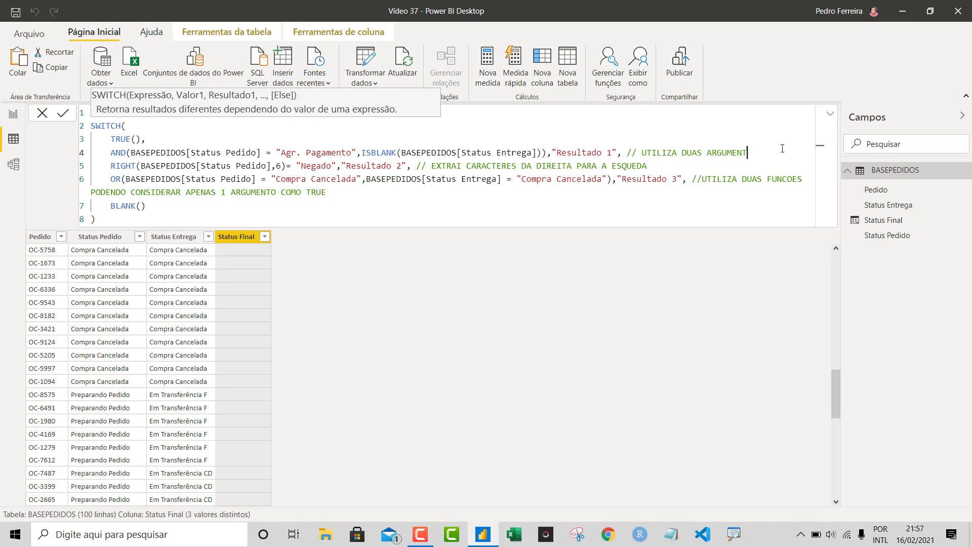
pyautogui.write('OS TRUE')
pyautogui.click(219, 217)
pyautogui.press('Return')
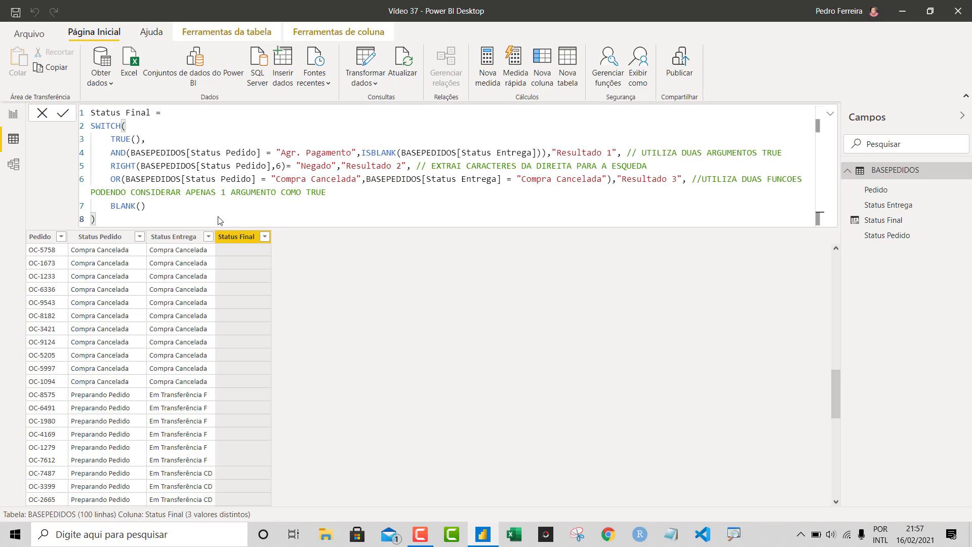
# Check the Status Final results in the Compra Cancelada rows and review the statuses of the rows that still lack a value
pyautogui.scroll(-9, 333, 356)
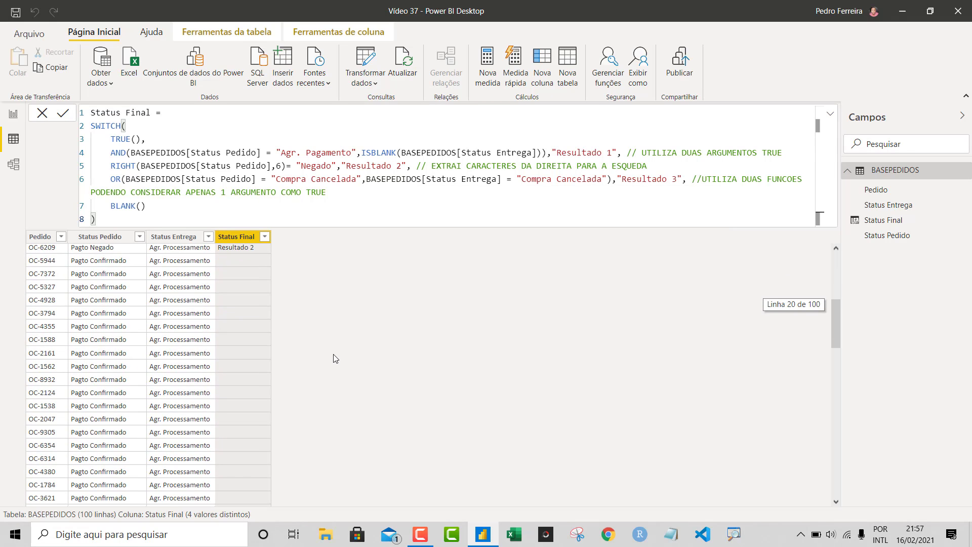
pyautogui.scroll(-4, 269, 375)
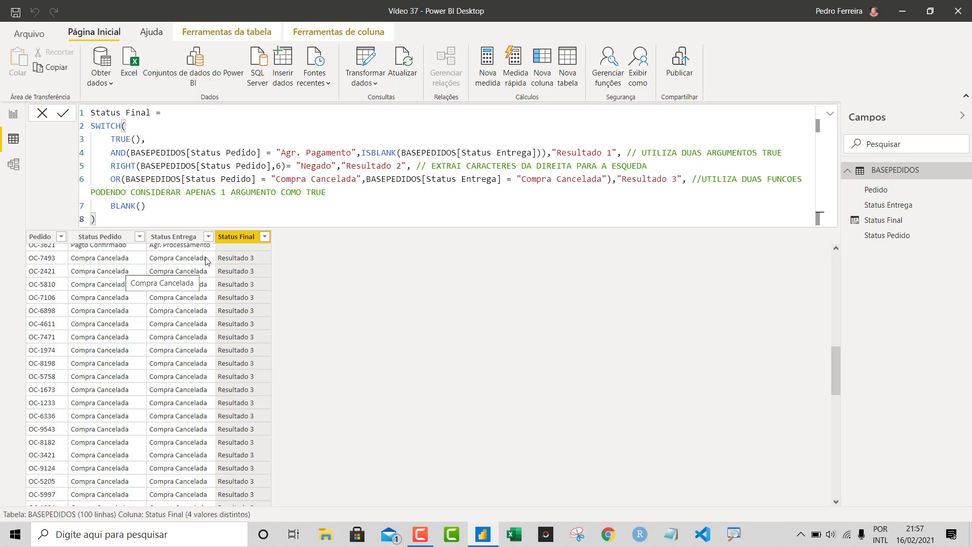
pyautogui.scroll(-10, 193, 319)
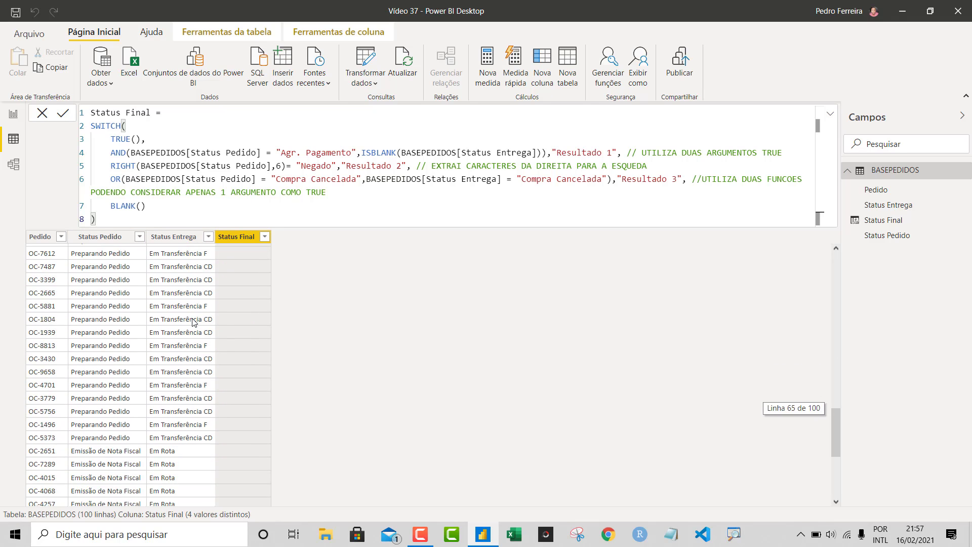
pyautogui.scroll(5, 193, 322)
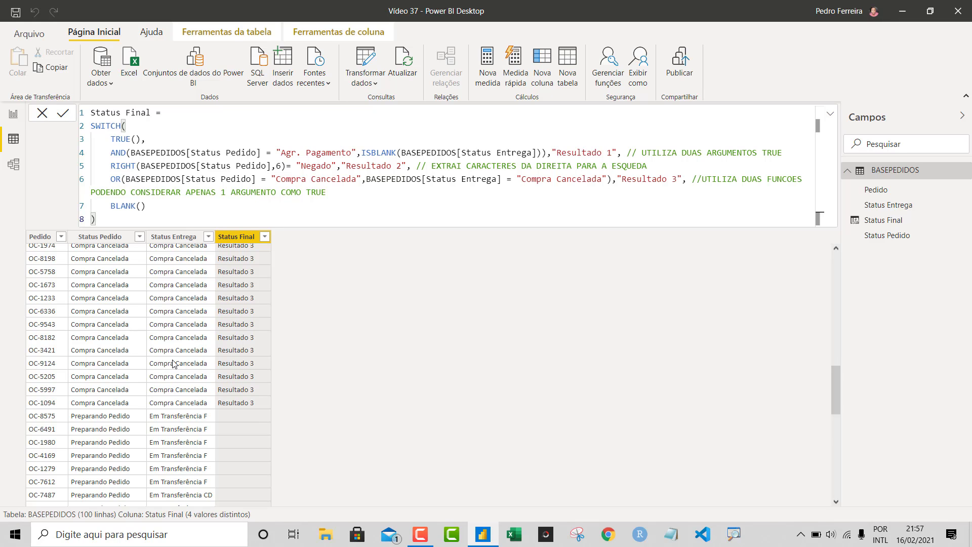
pyautogui.scroll(-3, 175, 363)
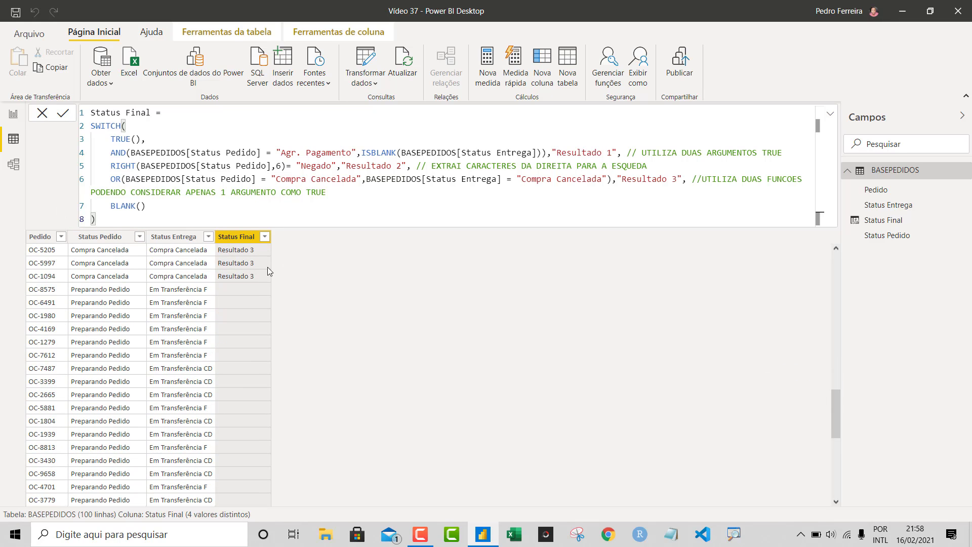
pyautogui.scroll(5, 174, 312)
pyautogui.scroll(8, 223, 327)
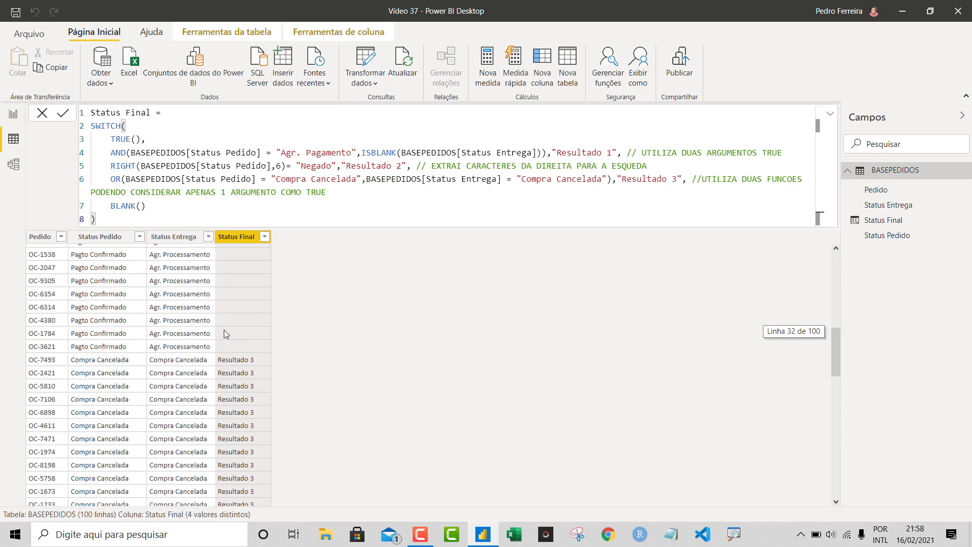
pyautogui.scroll(5, 226, 334)
pyautogui.scroll(-10, 226, 334)
pyautogui.scroll(5, 226, 334)
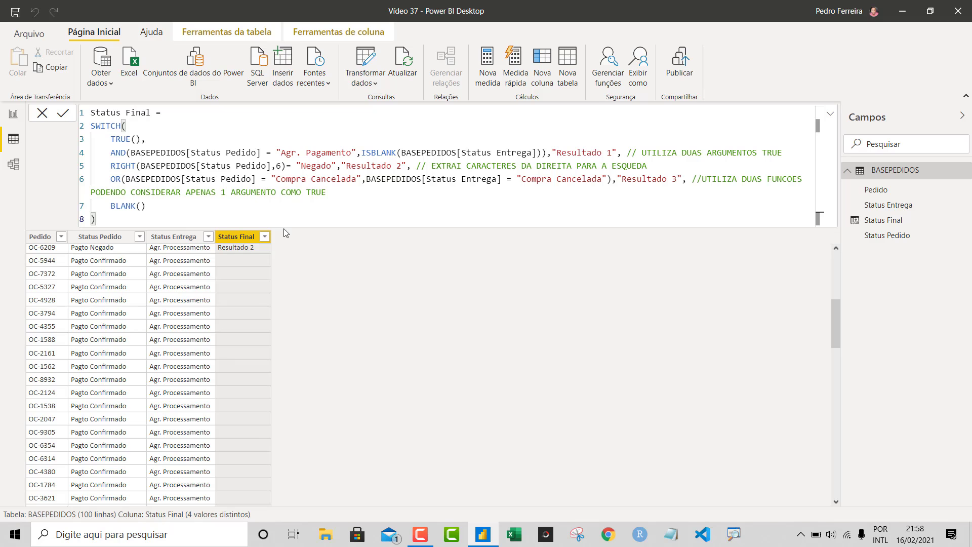
pyautogui.scroll(-2, 191, 364)
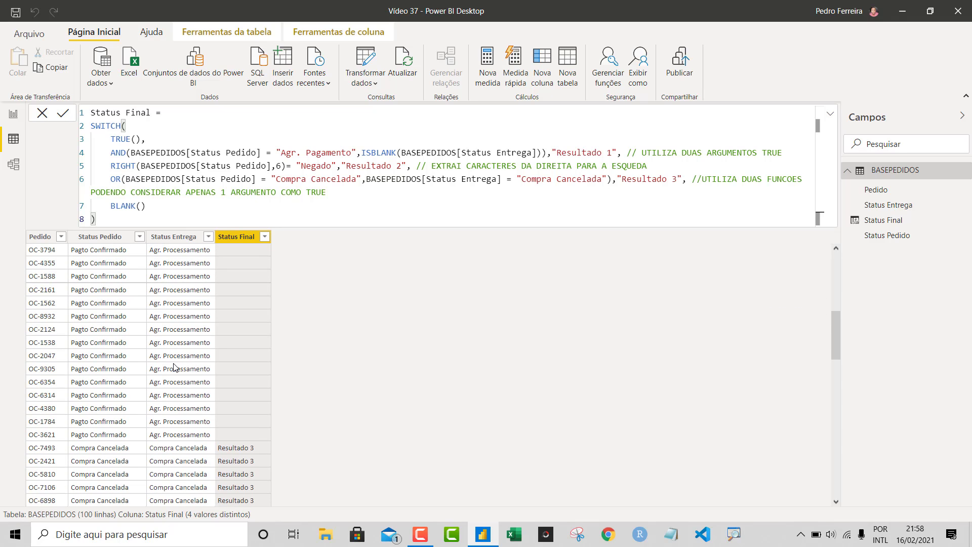
pyautogui.scroll(-10, 173, 366)
pyautogui.scroll(-8, 173, 365)
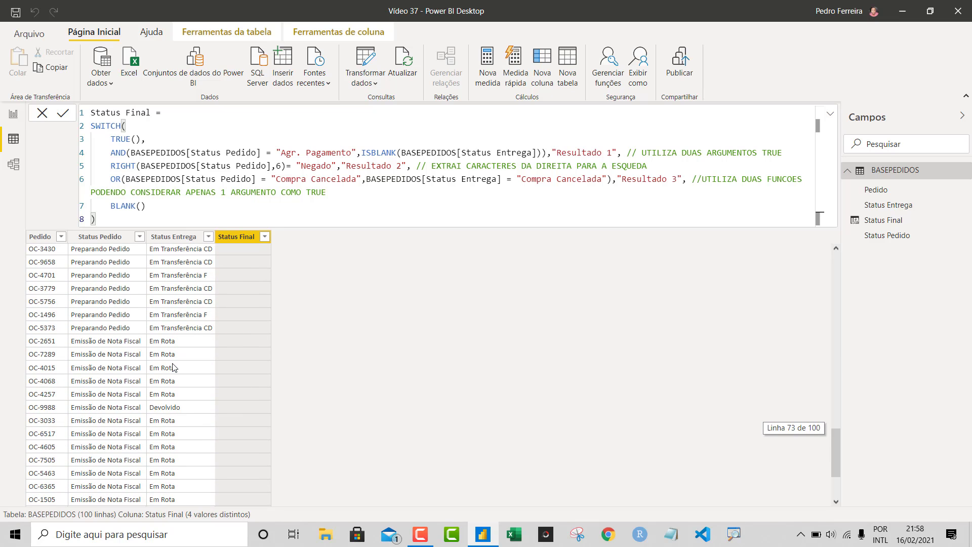
pyautogui.scroll(20, 174, 365)
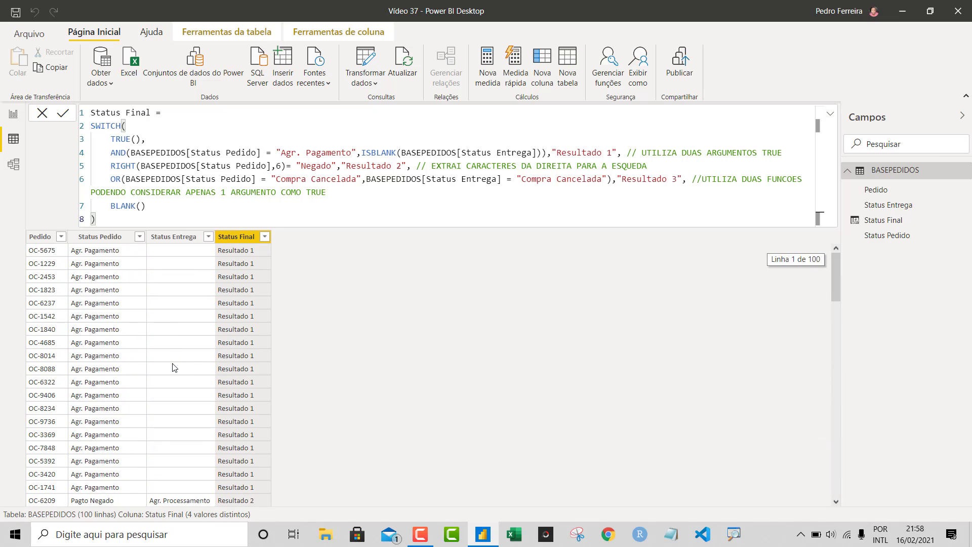
pyautogui.scroll(-19, 174, 368)
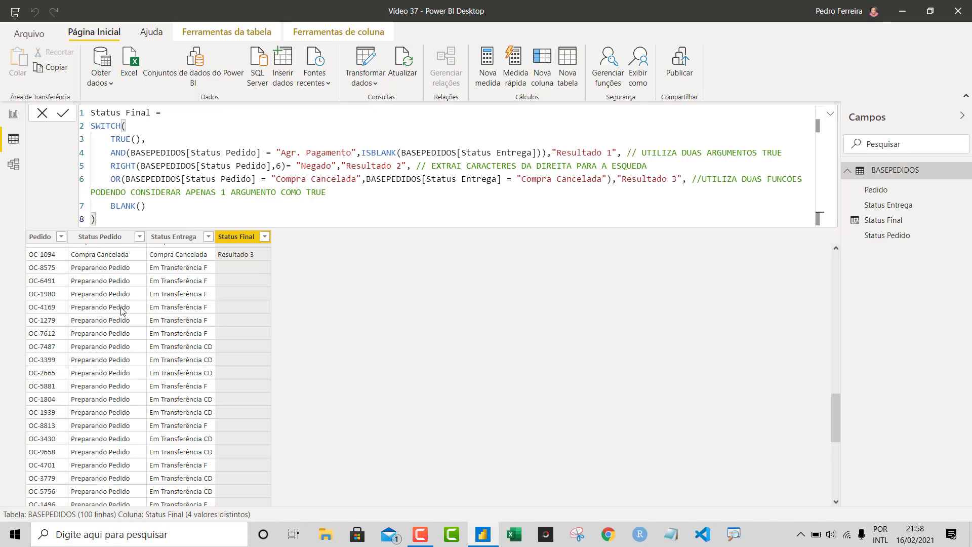
pyautogui.scroll(-2, 115, 300)
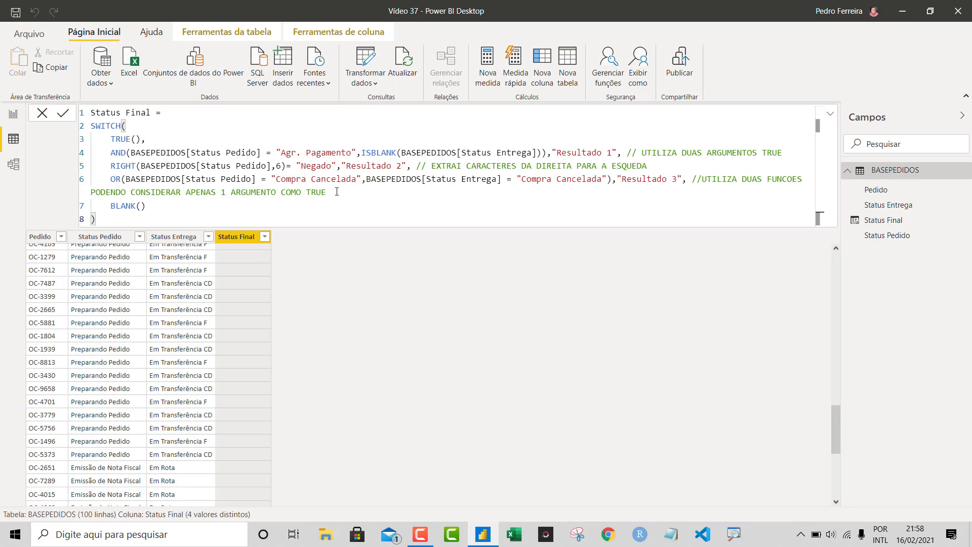
# Add a LEFT condition on a new line before BLANK() that extracts 10 characters from BASEPEDIDOS[Status Pedido]
pyautogui.click(366, 194)
pyautogui.press('Return')
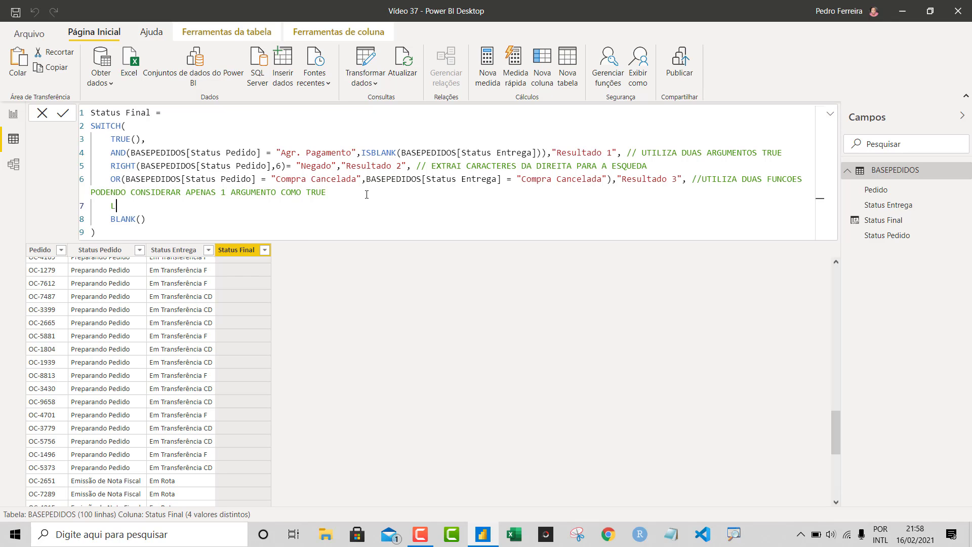
pyautogui.write('EF')
pyautogui.press('Tab')
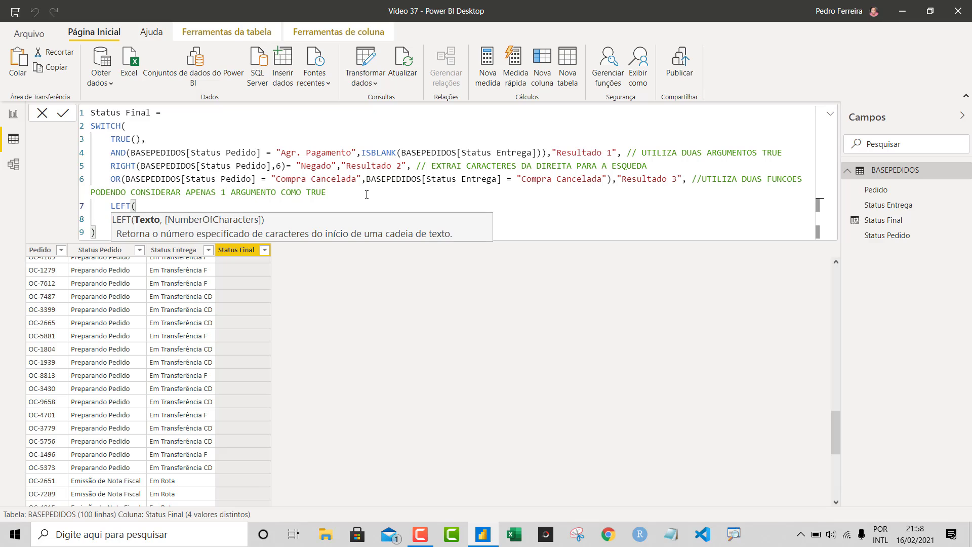
pyautogui.write('STA')
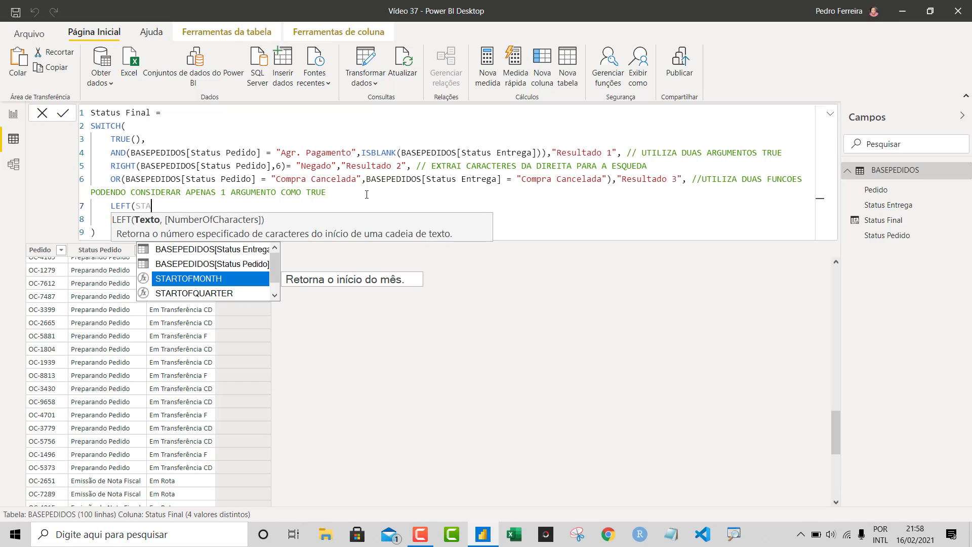
pyautogui.press('Up')
pyautogui.press('Tab')
pyautogui.write(',')
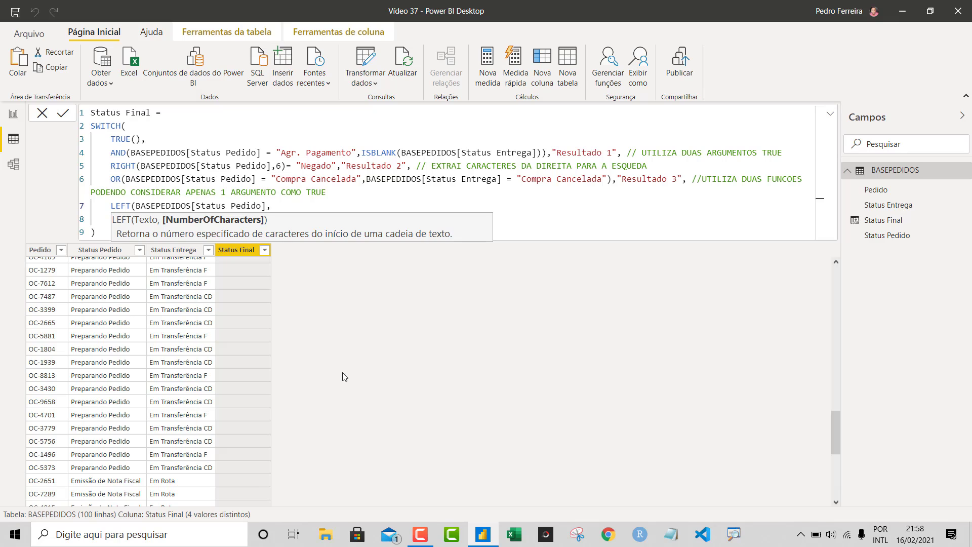
pyautogui.write('10) = ')
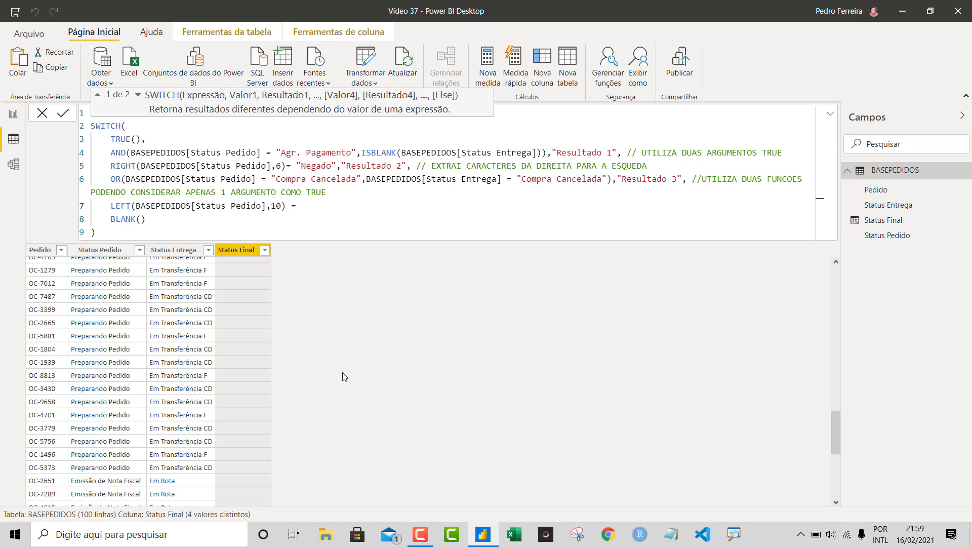
# Compare the LEFT extraction to "Preparando" and make the condition return "Resultado 4", with a comma after the result
pyautogui.write('""')
pyautogui.write('Pe')
pyautogui.press('BackSpace')
pyautogui.write('reparando,"')
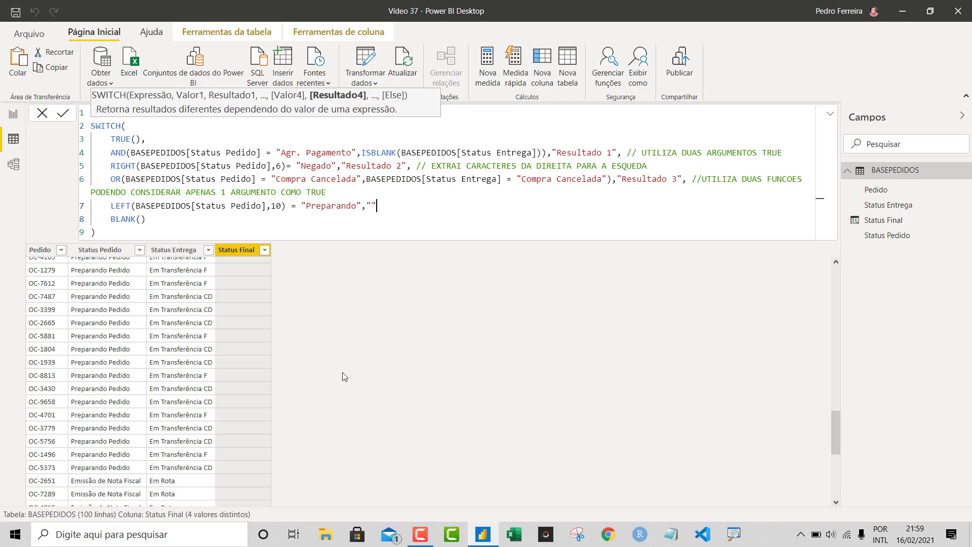
pyautogui.write('rESULTADO')
pyautogui.press('BackSpace')
pyautogui.press('BackSpace')
pyautogui.press('BackSpace')
pyautogui.press('BackSpace')
pyautogui.press('BackSpace')
pyautogui.press('BackSpace')
pyautogui.press('BackSpace')
pyautogui.press('BackSpace')
pyautogui.press('BackSpace')
pyautogui.write('Resultado 4')
pyautogui.press('End')
pyautogui.write(',')
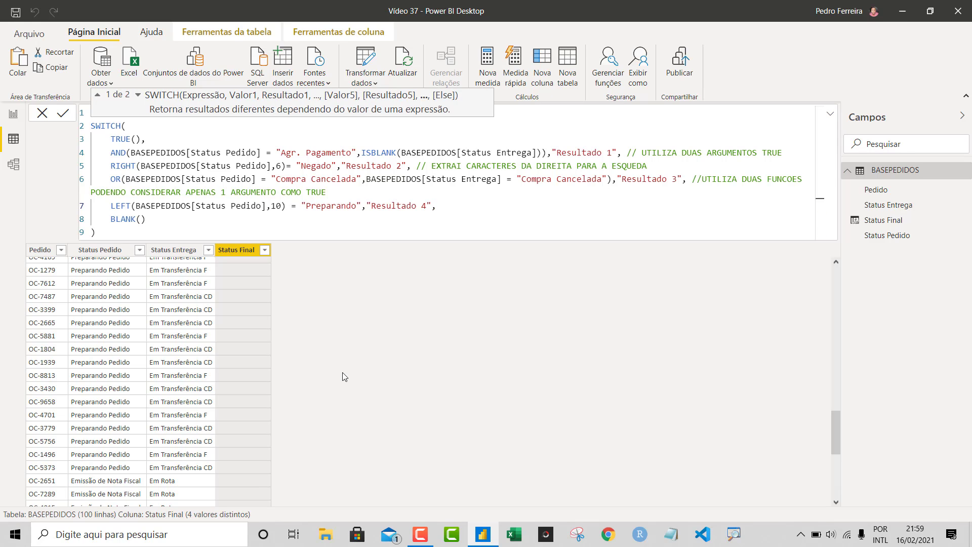
# Commit the Status Final formula with the LEFT condition and check the results in the Preparando Pedido rows
pyautogui.click(140, 238)
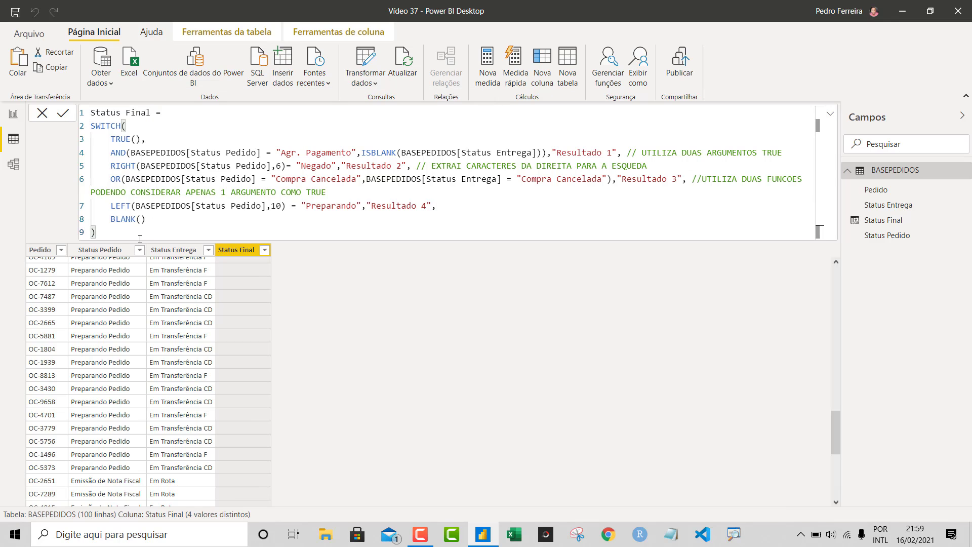
pyautogui.press('Return')
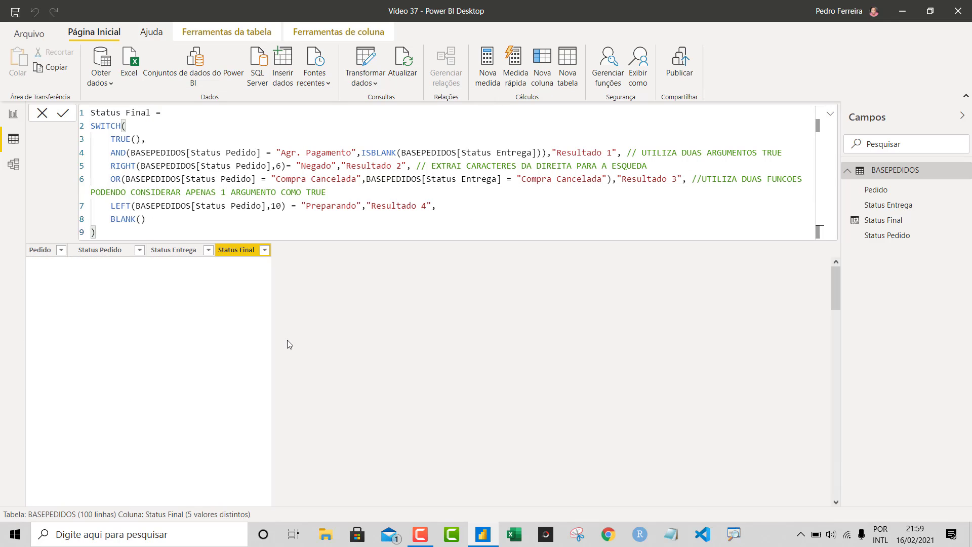
pyautogui.scroll(-8, 242, 358)
pyautogui.scroll(-13, 242, 358)
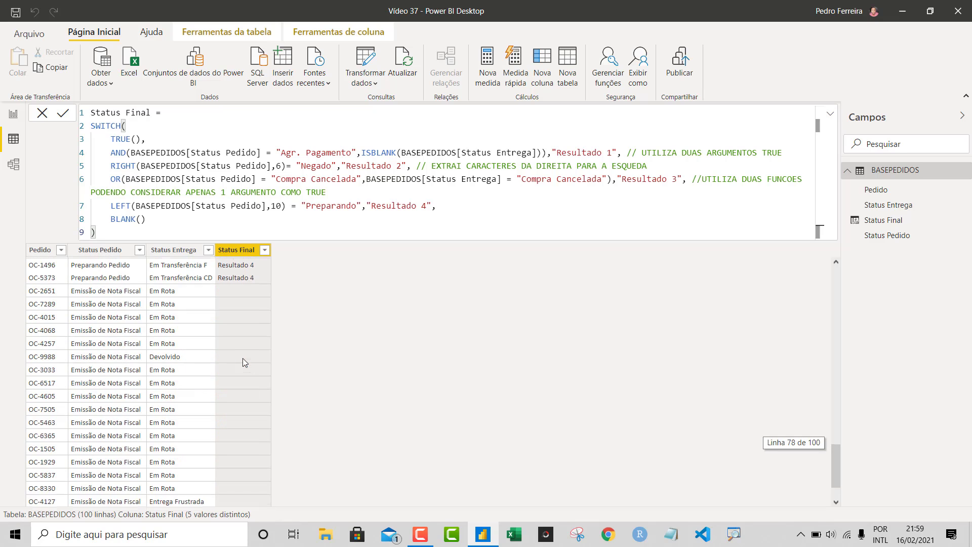
pyautogui.scroll(2, 242, 357)
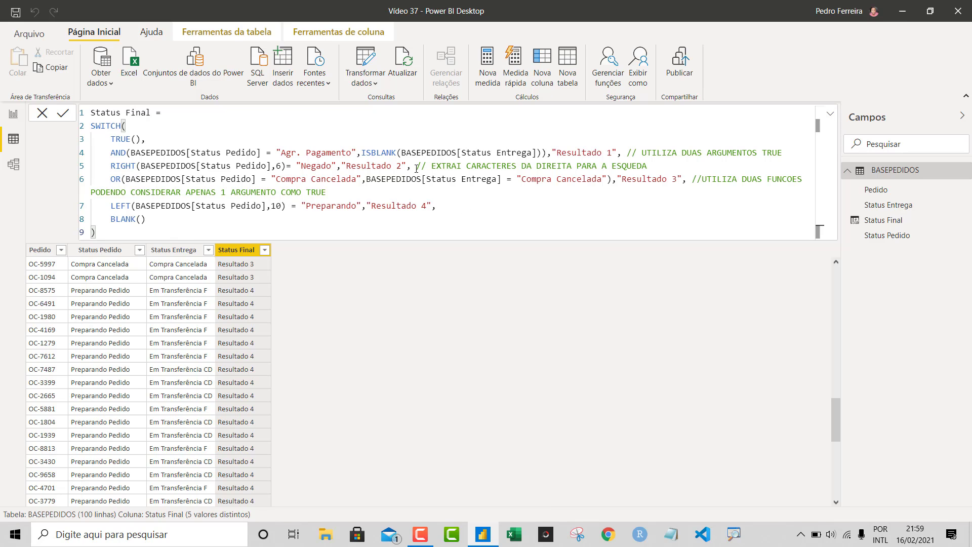
# Correct the misspelled ESQUEDA to ESQUERDA in the RIGHT condition's comment
pyautogui.moveTo(416, 169); pyautogui.dragTo(657, 162)
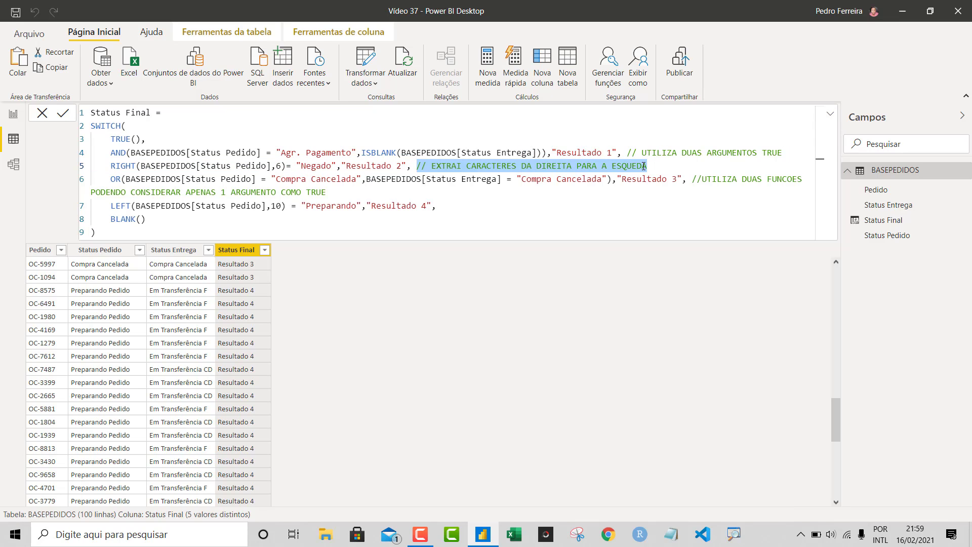
pyautogui.click(638, 166)
pyautogui.write('R')
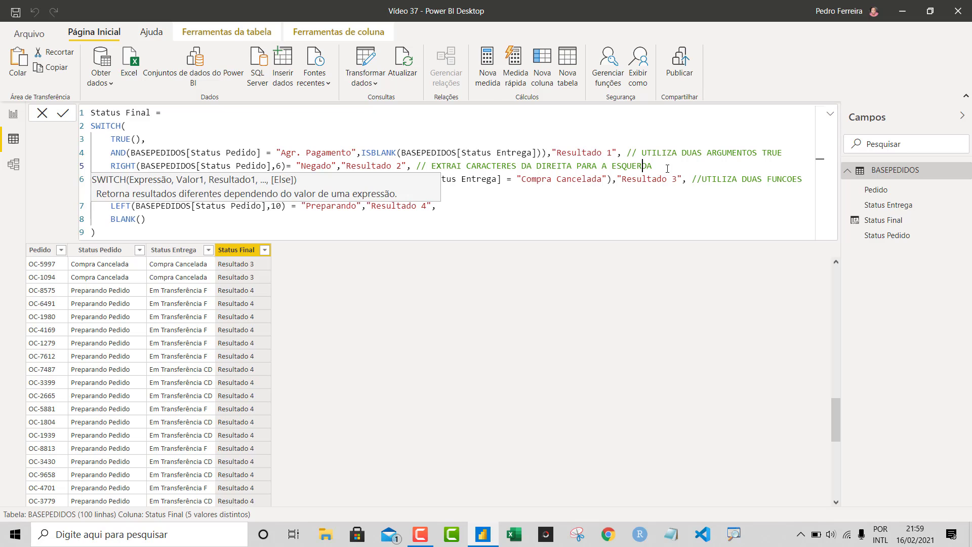
# Copy the RIGHT condition's comment after "Resultado 4", reword it to EXTRAI CARACTERES DA ESQUERDA PARA A DIREITA, and commit the formula
pyautogui.moveTo(653, 166); pyautogui.dragTo(419, 167)
pyautogui.hotkey('ctrl', 'c')
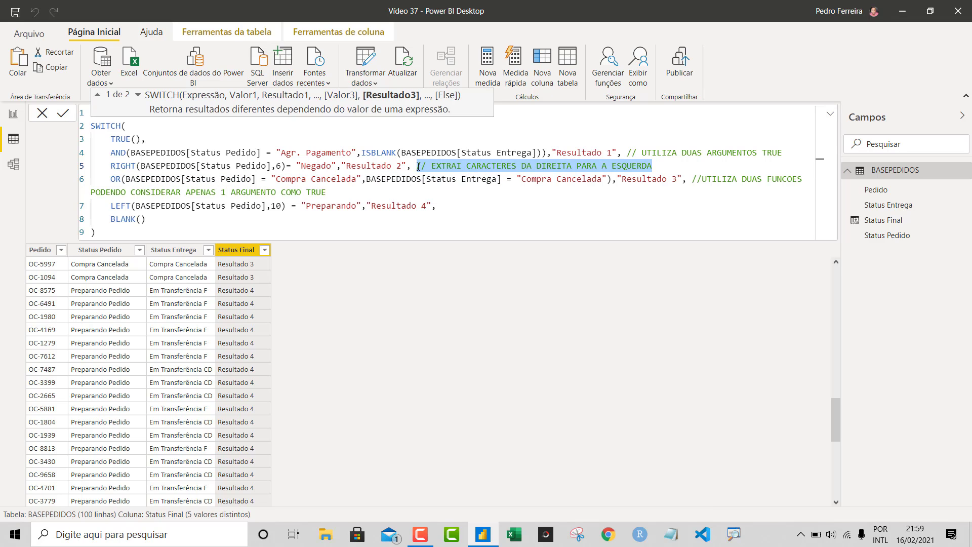
pyautogui.click(453, 203)
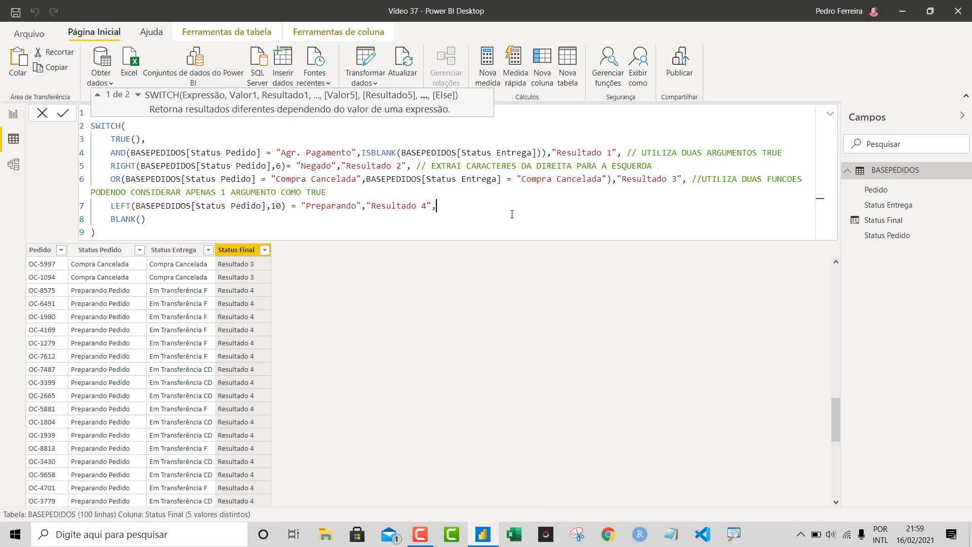
pyautogui.hotkey('ctrl', 'v')
pyautogui.doubleClick(562, 207)
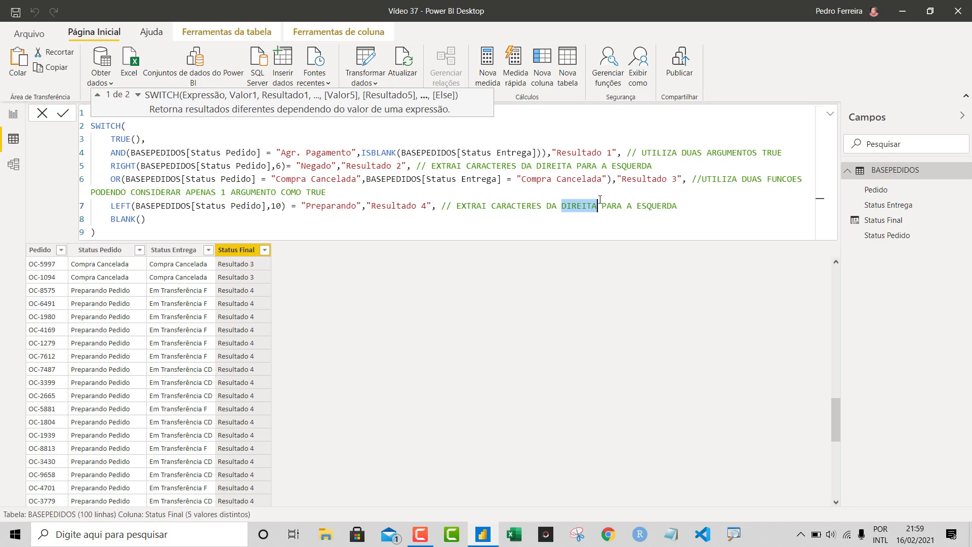
pyautogui.write('ESQUERDA')
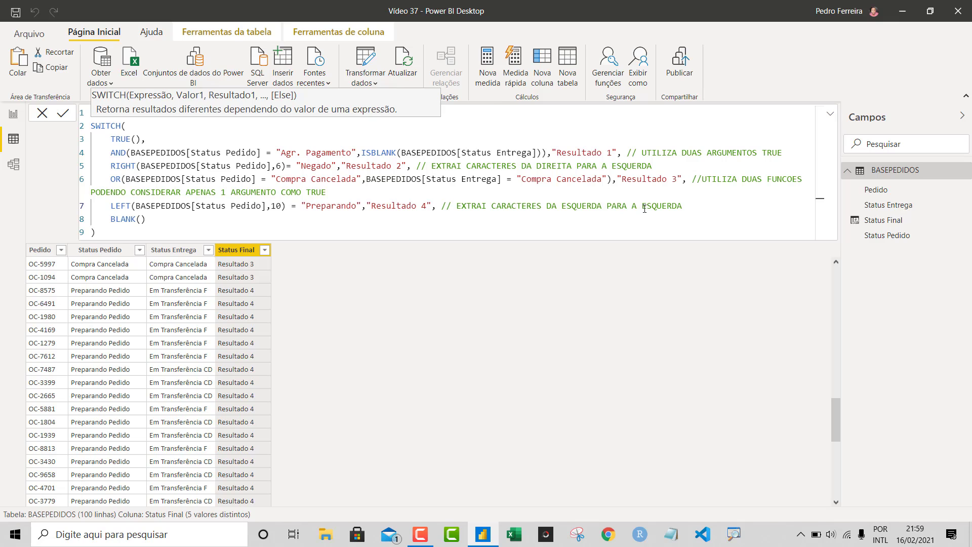
pyautogui.moveTo(642, 206); pyautogui.dragTo(683, 205)
pyautogui.write('DIREITA')
pyautogui.click(293, 234)
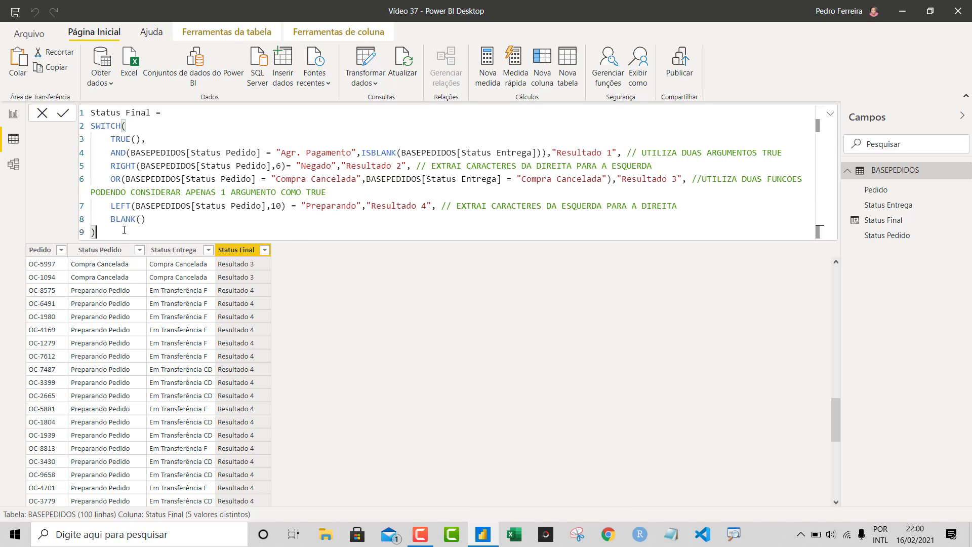
pyautogui.press('Return')
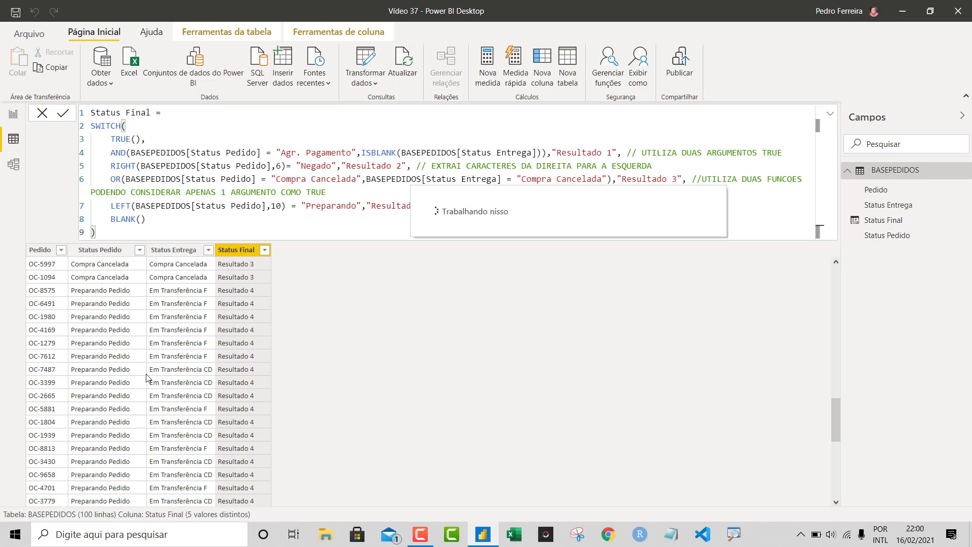
# Review the Status Final results in the Compra Cancelada, Preparando Pedido and Emissão de Nota Fiscal rows alongside their delivery statuses
pyautogui.scroll(-8, 134, 387)
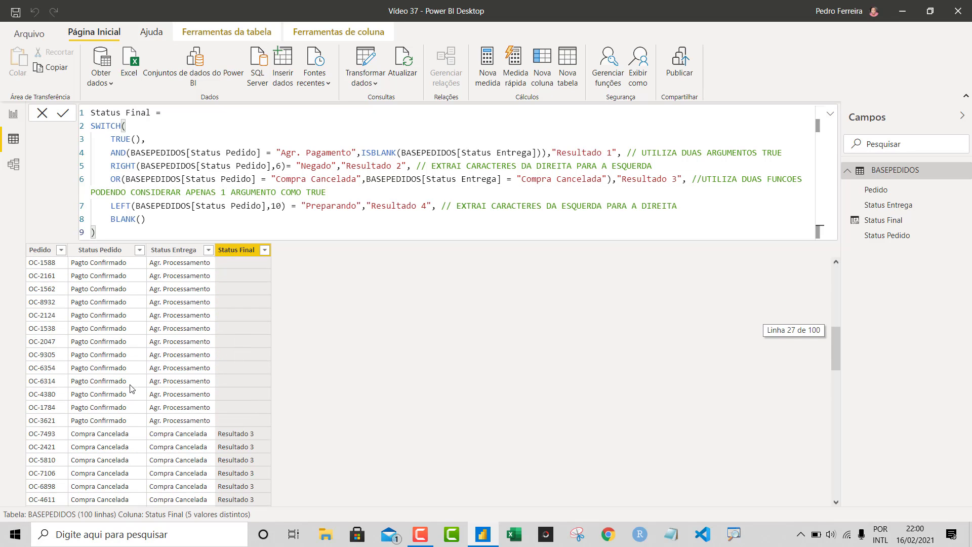
pyautogui.scroll(-18, 131, 389)
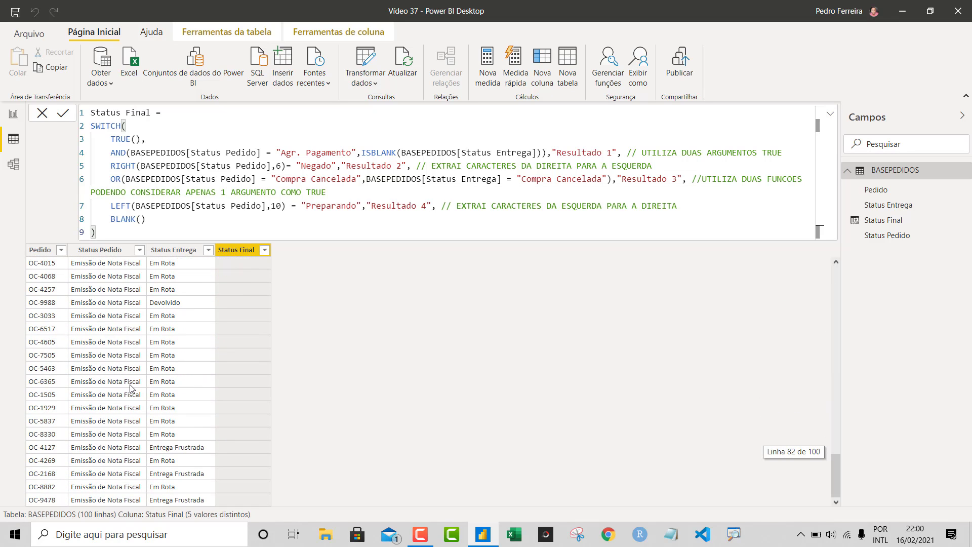
pyautogui.scroll(8, 130, 388)
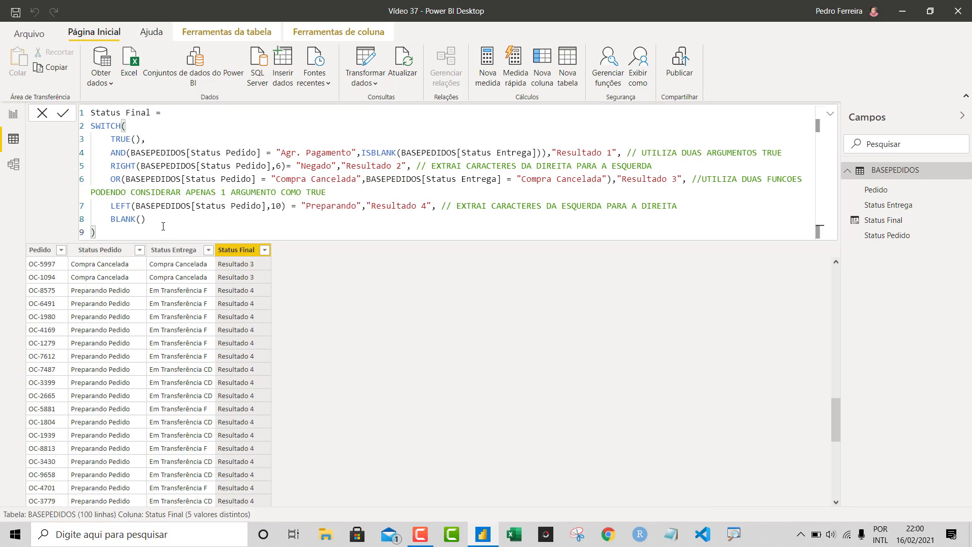
pyautogui.scroll(-2, 180, 339)
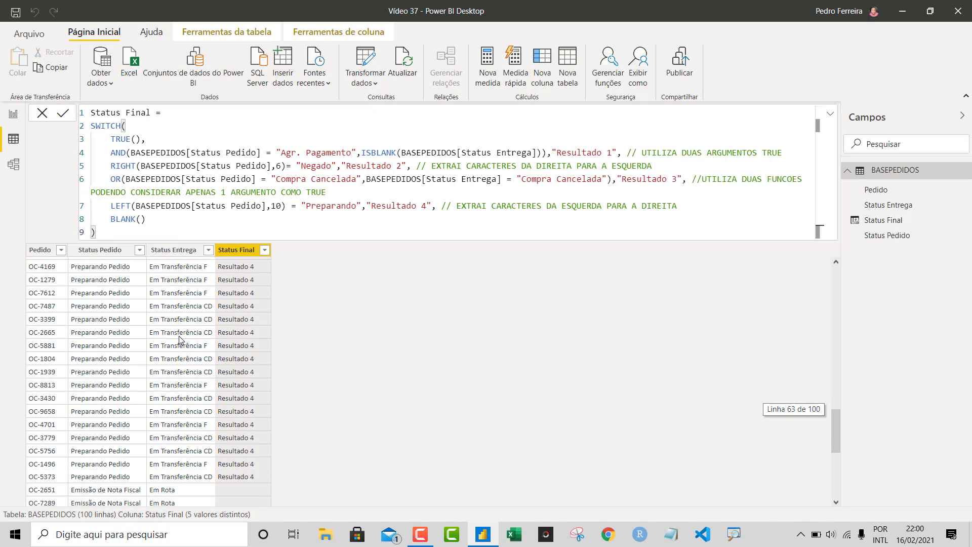
pyautogui.scroll(8, 179, 339)
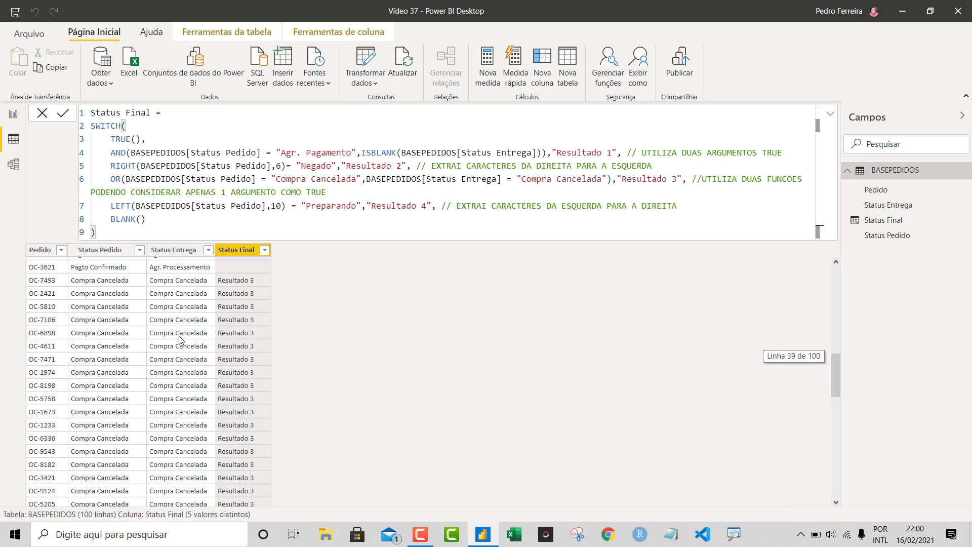
pyautogui.scroll(-5, 179, 339)
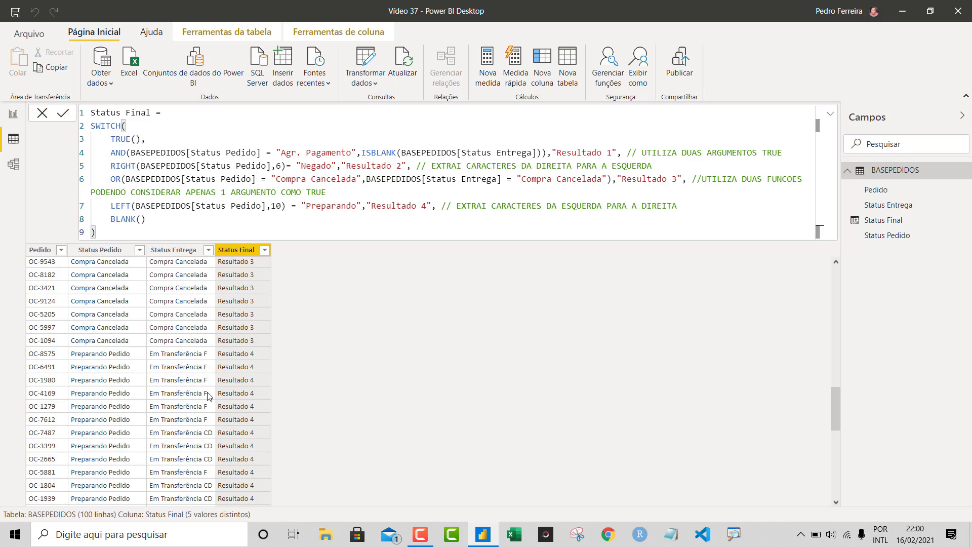
# Open an AND function around the LEFT condition and remove the "Resultado 4" result and comment that follow it
pyautogui.doubleClick(112, 205)
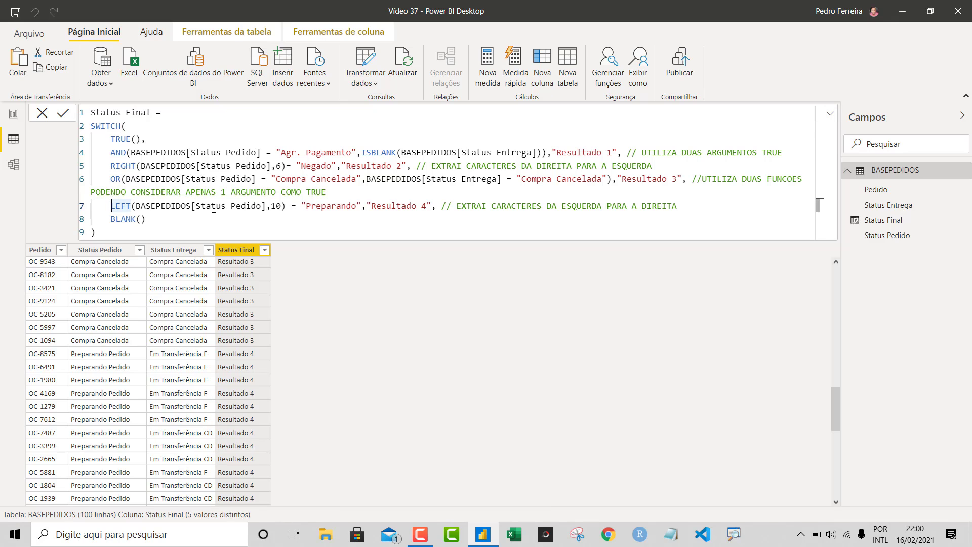
pyautogui.write('OR(')
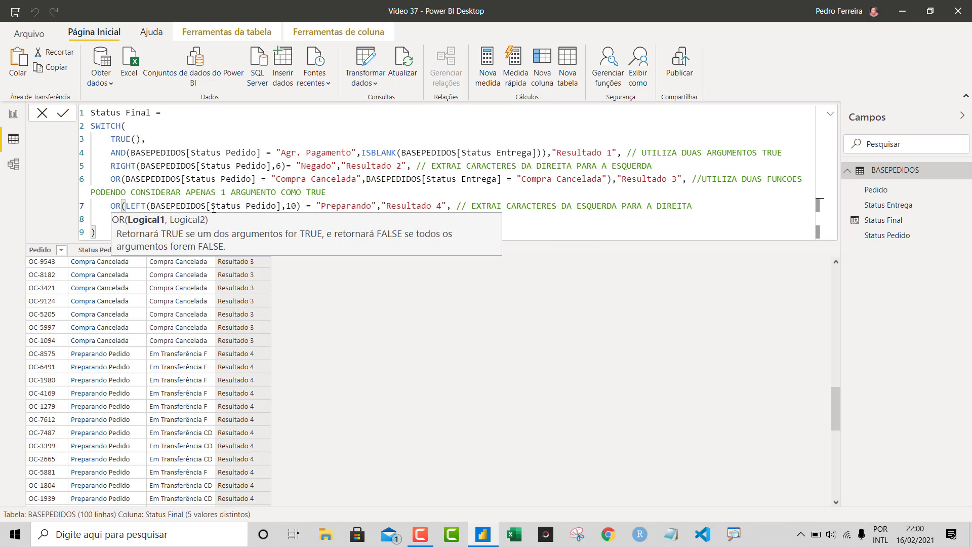
pyautogui.press('BackSpace')
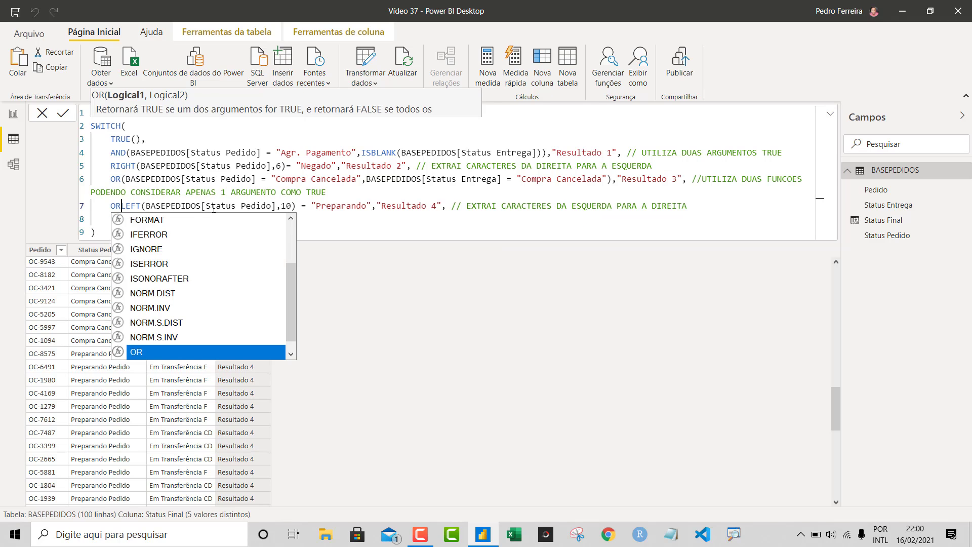
pyautogui.press('BackSpace')
pyautogui.press('BackSpace')
pyautogui.write('AND')
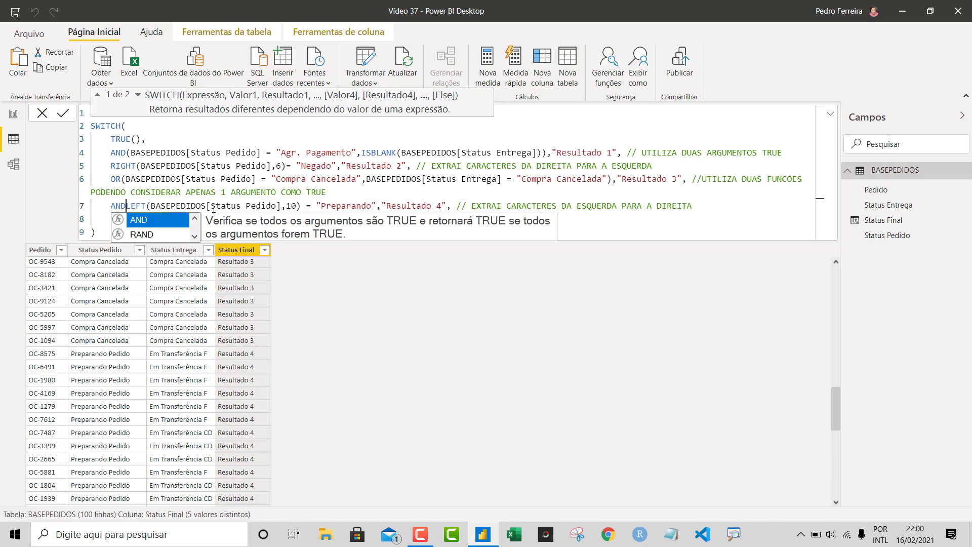
pyautogui.write('(')
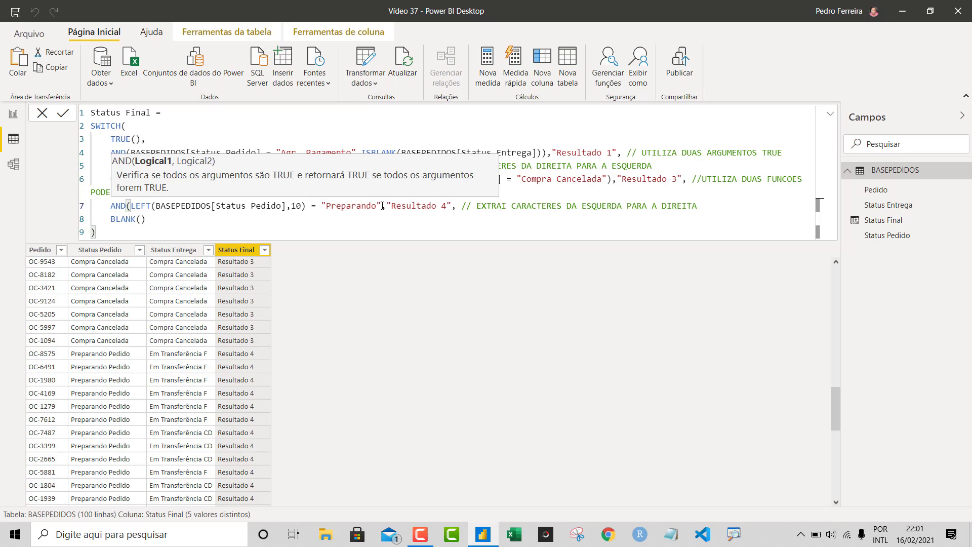
pyautogui.moveTo(386, 205); pyautogui.dragTo(709, 205)
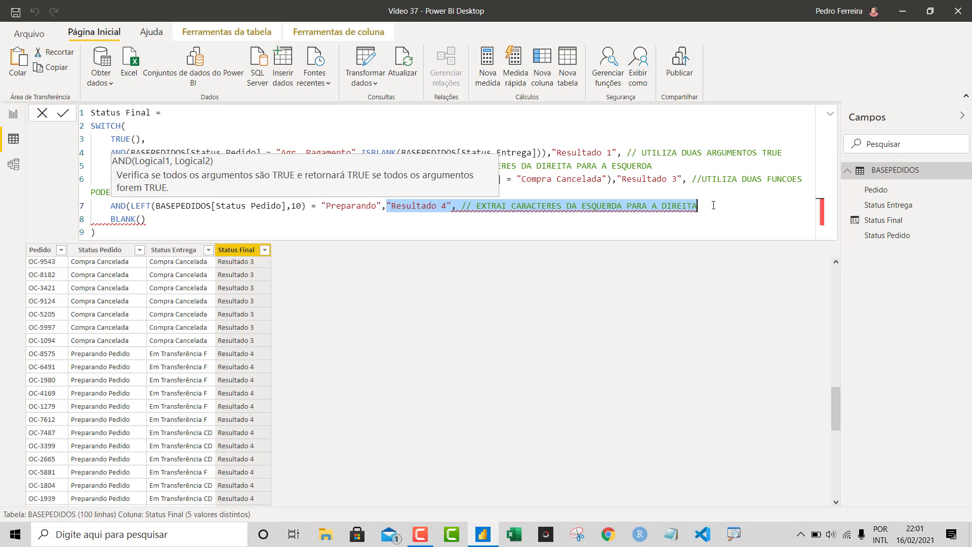
pyautogui.press('Delete')
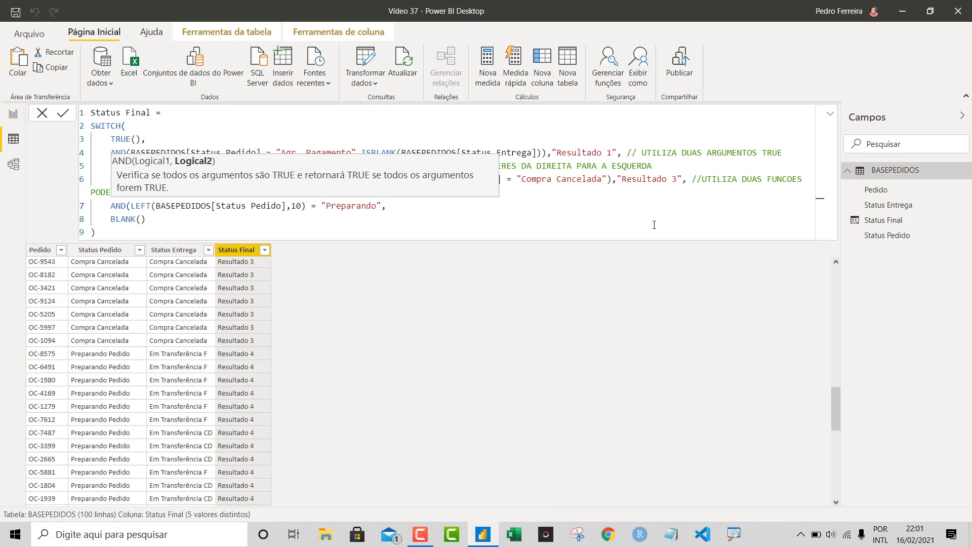
# Add RIGHT(BASEPEDIDOS[Status Entrega],1)="F" as the second argument of the new AND condition and close the function
pyautogui.write('RIGHT')
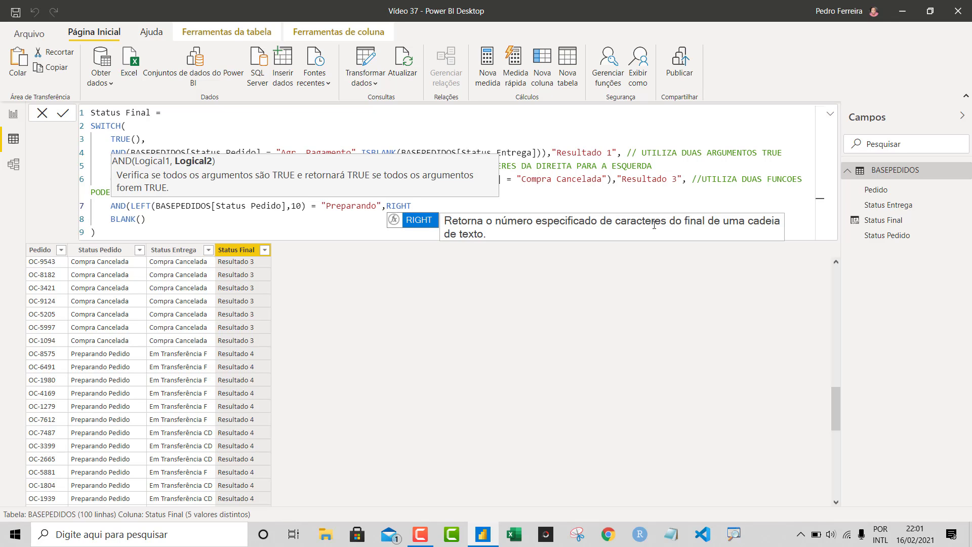
pyautogui.write('(STAT')
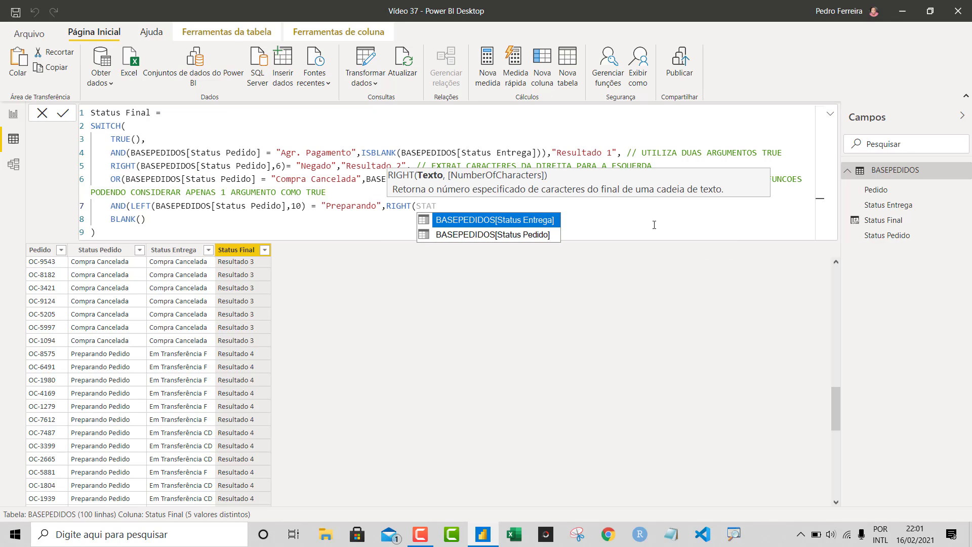
pyautogui.press('Tab')
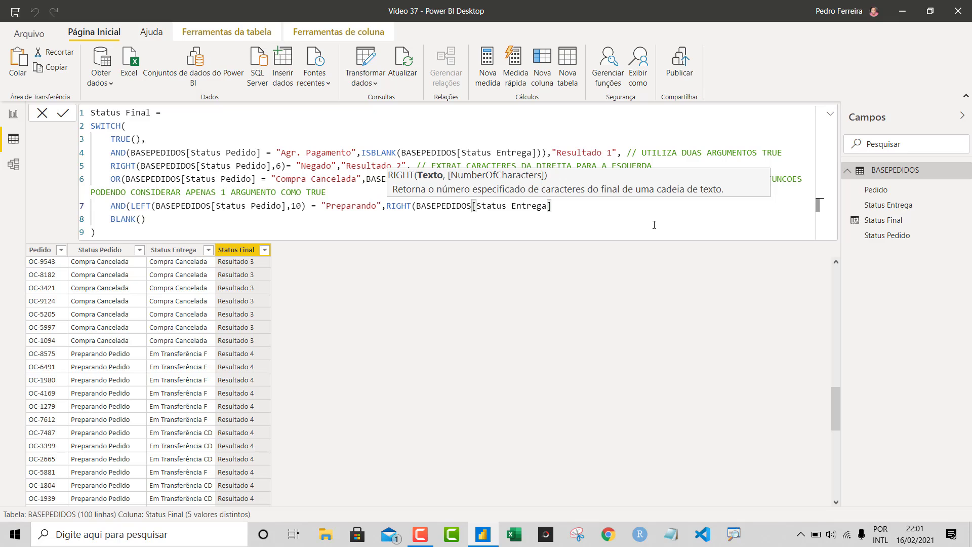
pyautogui.write(',1')
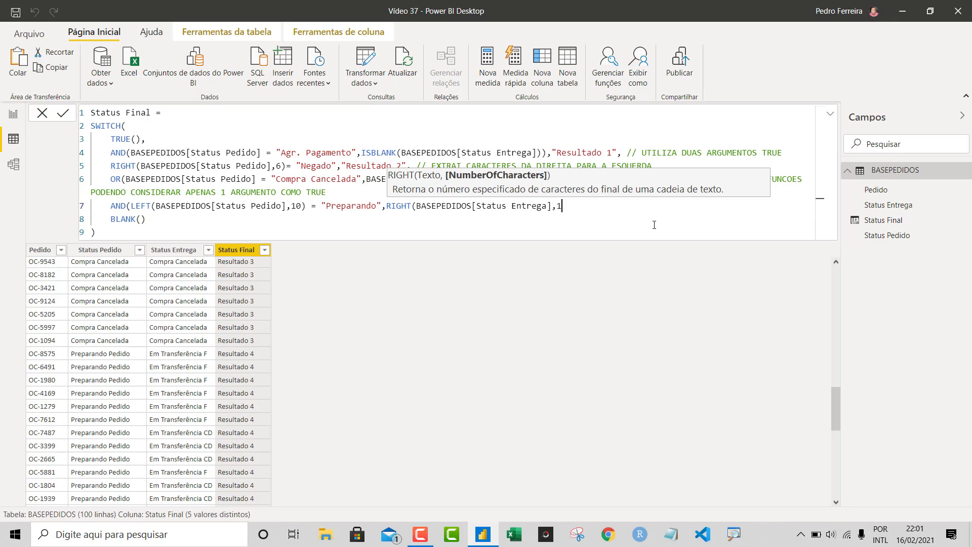
pyautogui.write(')=')
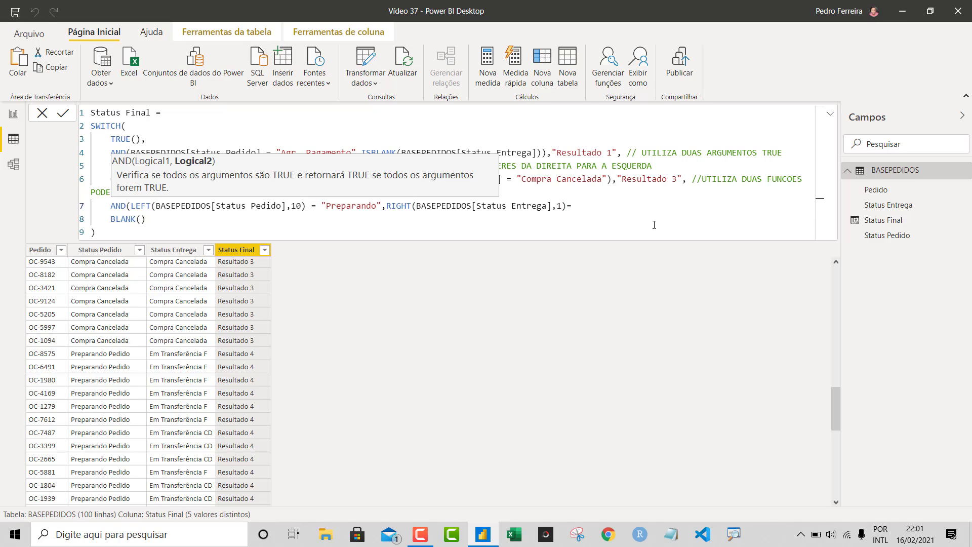
pyautogui.write('"F")')
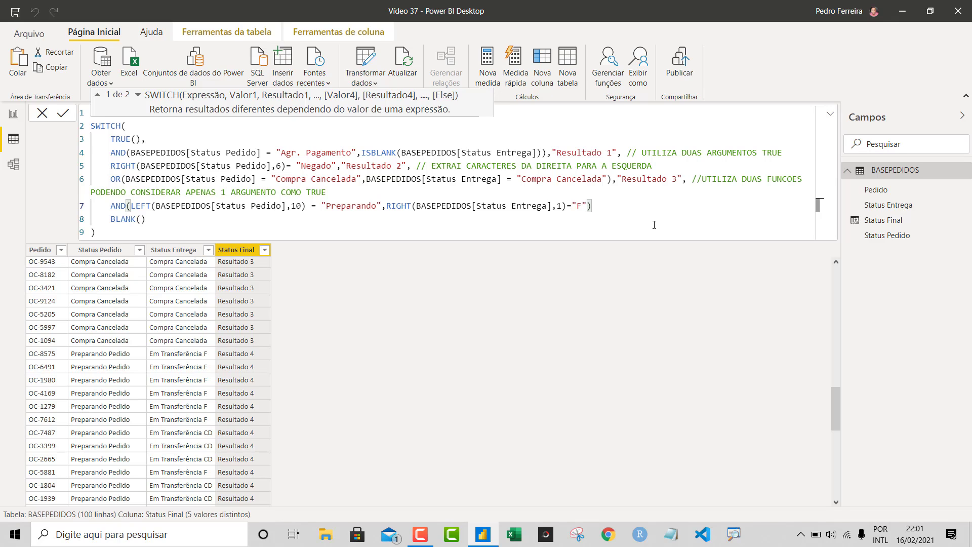
# Make the Preparando AND condition return "Resultado Filial", followed by a comma before BLANK()
pyautogui.write(',')
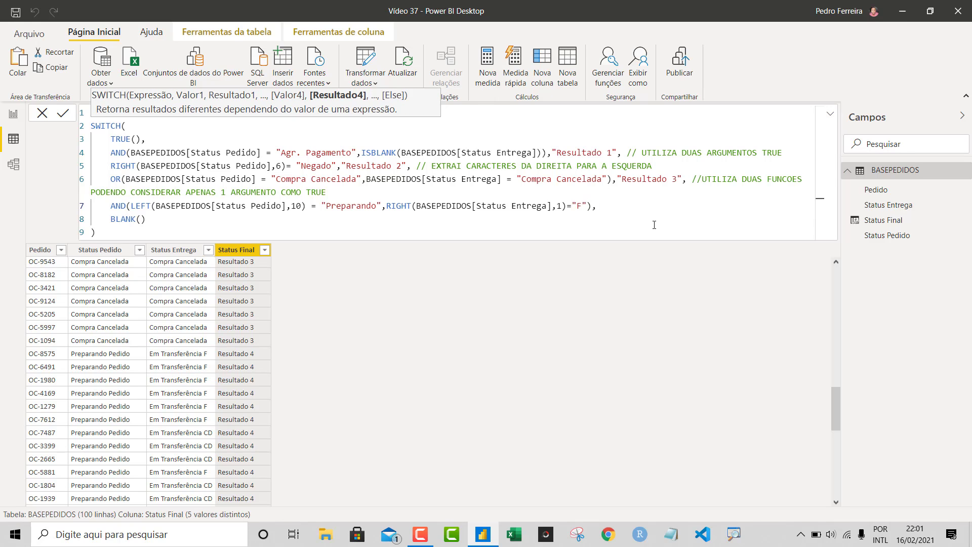
pyautogui.write('""rESULTADO')
pyautogui.press('BackSpace')
pyautogui.press('BackSpace')
pyautogui.press('BackSpace')
pyautogui.press('BackSpace')
pyautogui.press('BackSpace')
pyautogui.press('BackSpace')
pyautogui.press('BackSpace')
pyautogui.press('BackSpace')
pyautogui.press('BackSpace')
pyautogui.write('Resultado Filial",')
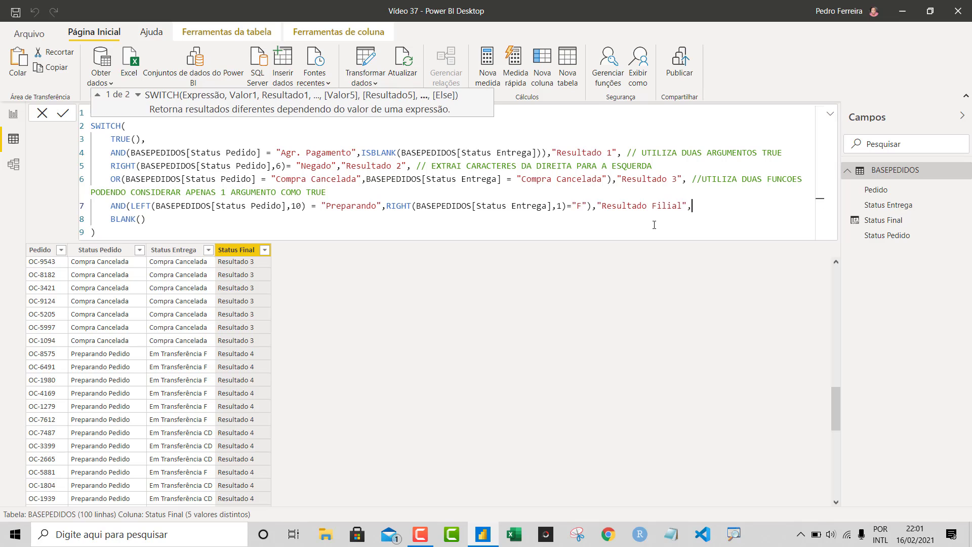
# Commit the Status Final formula and check the Preparando Pedido rows against their delivery statuses
pyautogui.click(126, 229)
pyautogui.press('Return')
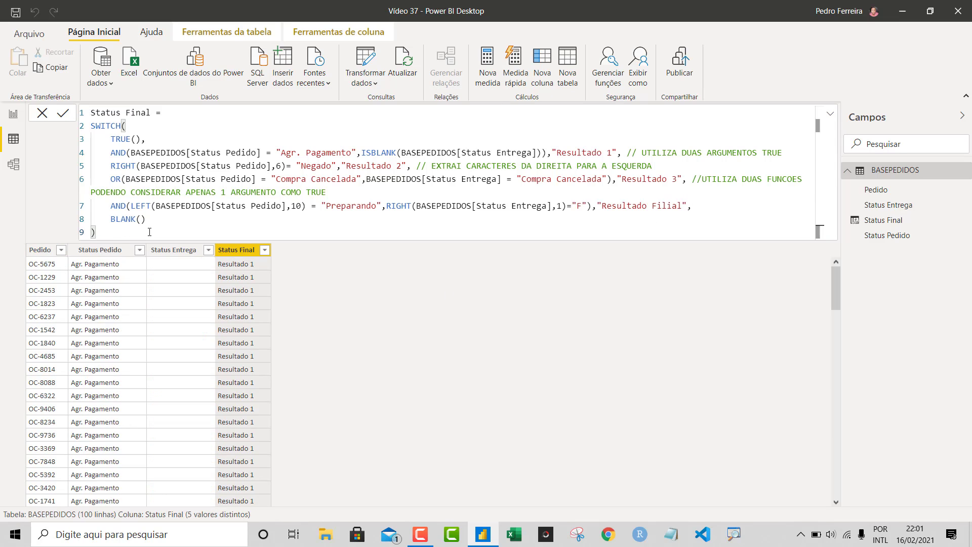
pyautogui.scroll(-4, 300, 355)
pyautogui.scroll(-13, 283, 364)
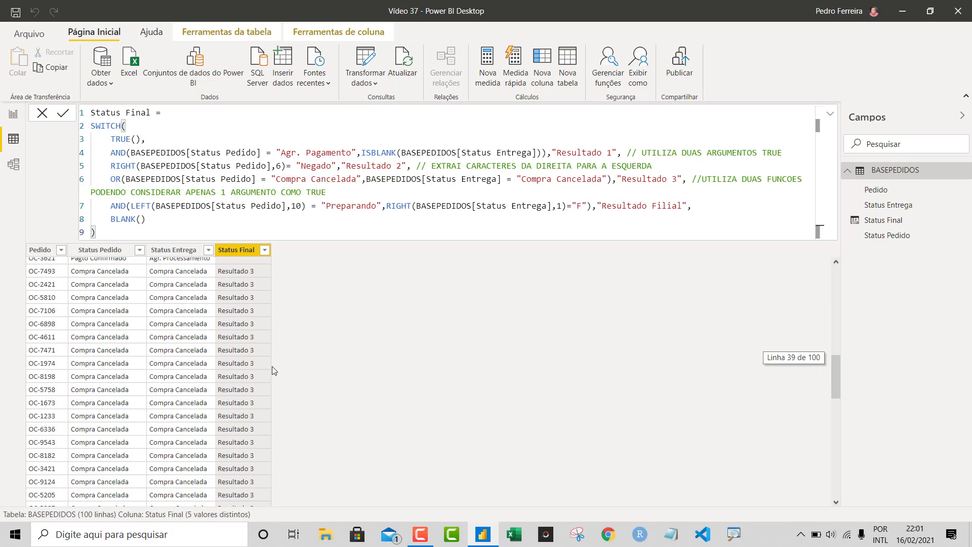
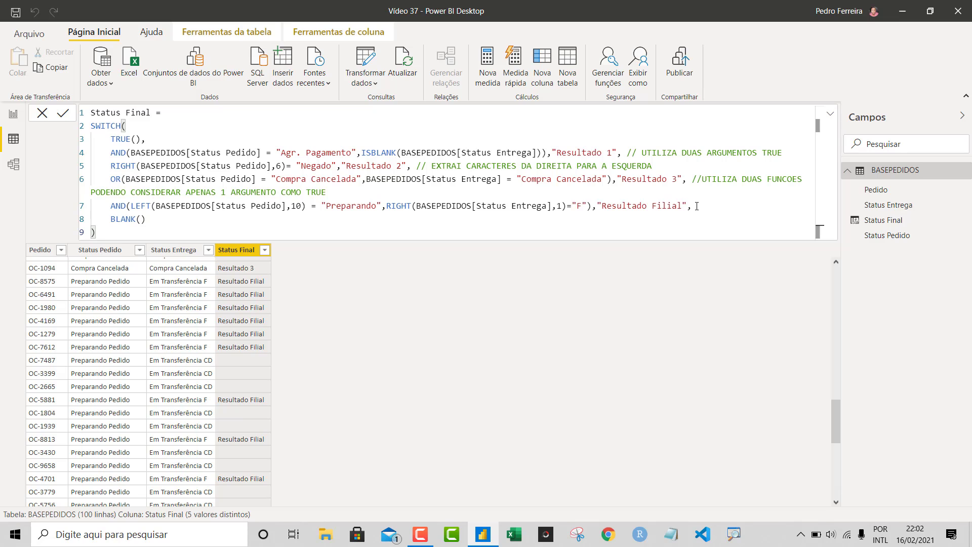
# Duplicate the "Preparando" AND condition with its "Resultado Filial" result onto a new line before BLANK()
pyautogui.moveTo(697, 206); pyautogui.dragTo(112, 206)
pyautogui.hotkey('ctrl', 'c')
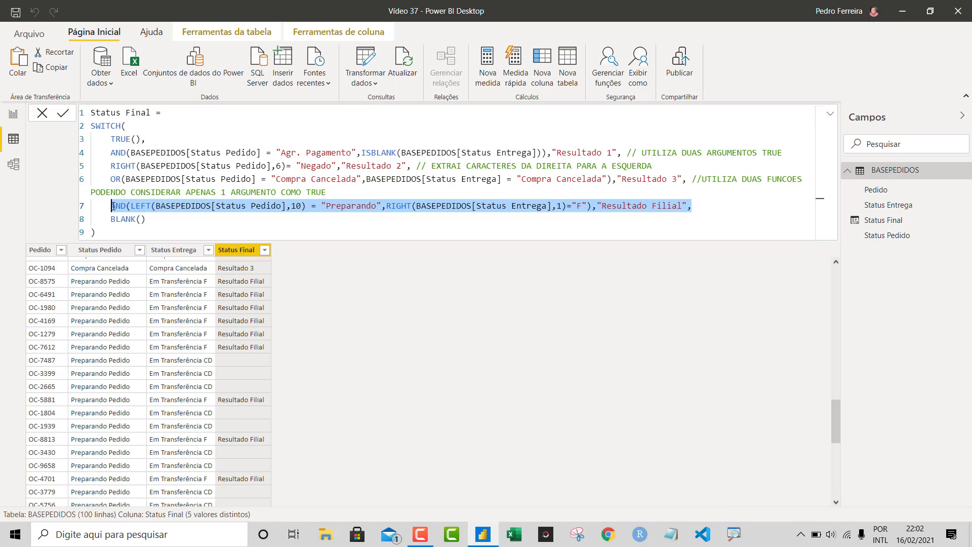
pyautogui.click(706, 206)
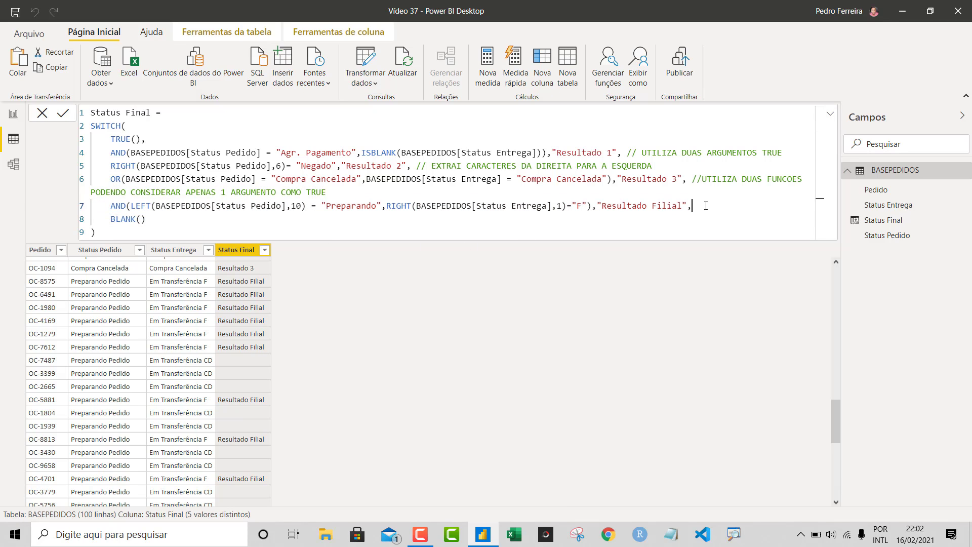
pyautogui.hotkey('shift', 'Return')
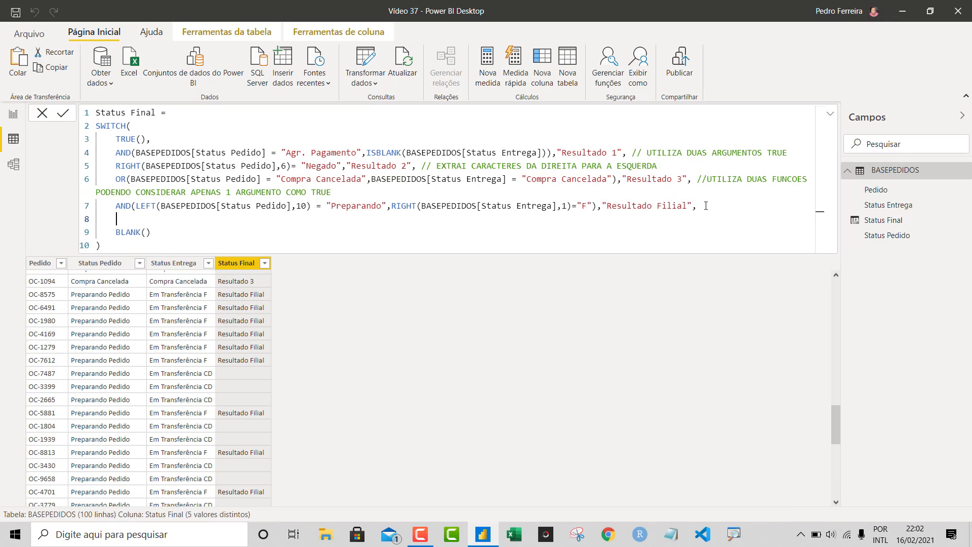
pyautogui.hotkey('ctrl', 'v')
# In the copied condition, compare the last delivery-status character with "D" and return "Resultado CD"
pyautogui.press('Left')
pyautogui.press('Left')
pyautogui.press('Left')
pyautogui.press('Left')
pyautogui.press('Left')
pyautogui.press('Left')
pyautogui.press('Left')
pyautogui.press('Left')
pyautogui.press('Left')
pyautogui.press('Left')
pyautogui.press('Left')
pyautogui.press('Left')
pyautogui.press('Left')
pyautogui.press('Left')
pyautogui.press('Left')
pyautogui.press('Left')
pyautogui.press('Left')
pyautogui.press('Left')
pyautogui.press('Left')
pyautogui.press('Left')
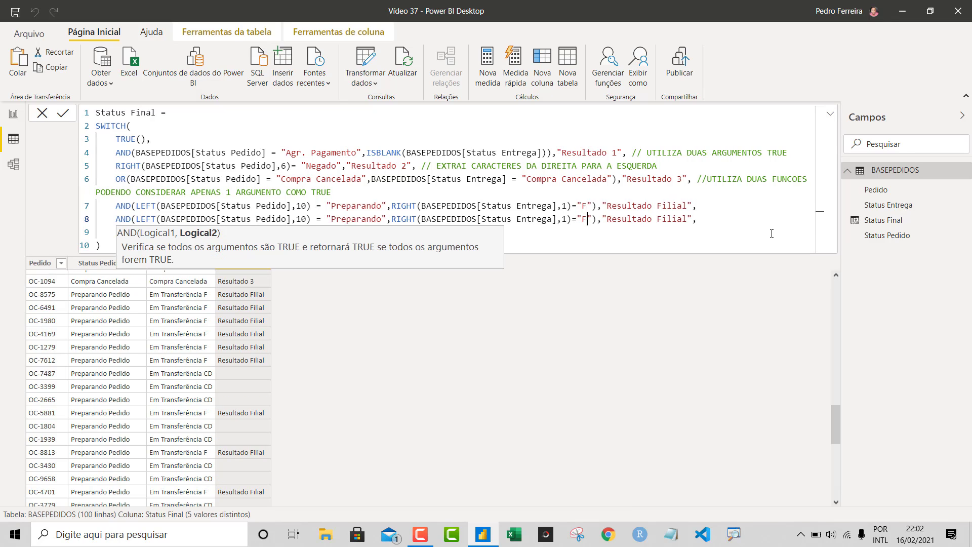
pyautogui.press('BackSpace')
pyautogui.write('d')
pyautogui.press('BackSpace')
pyautogui.write('D')
pyautogui.moveTo(657, 222); pyautogui.dragTo(687, 219)
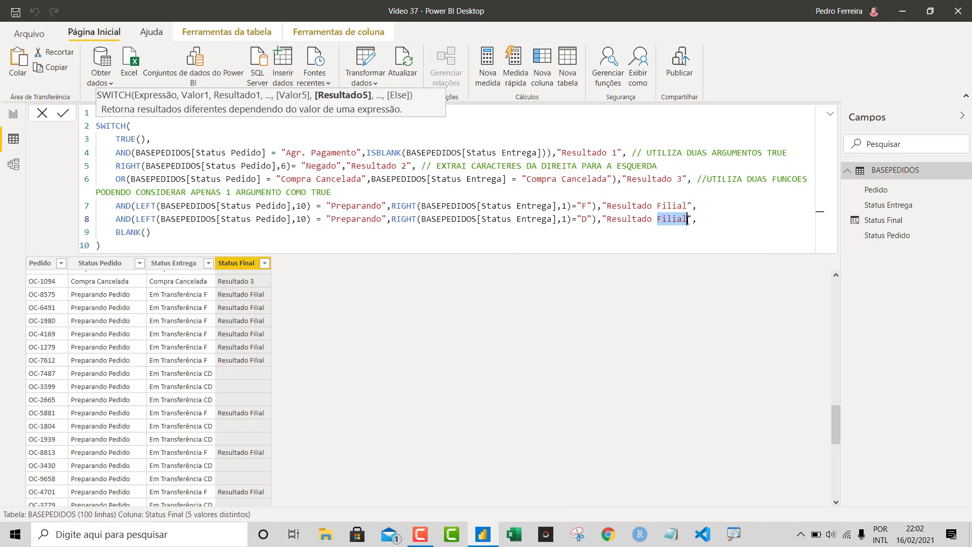
pyautogui.write('CD')
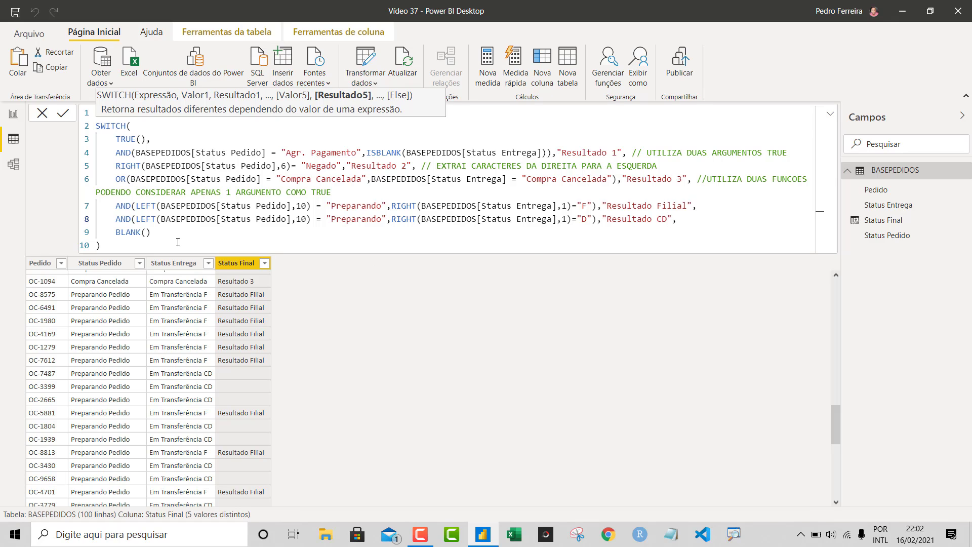
# Commit the Status Final formula and review the Preparando Pedido and Emissão de Nota Fiscal rows
pyautogui.click(178, 242)
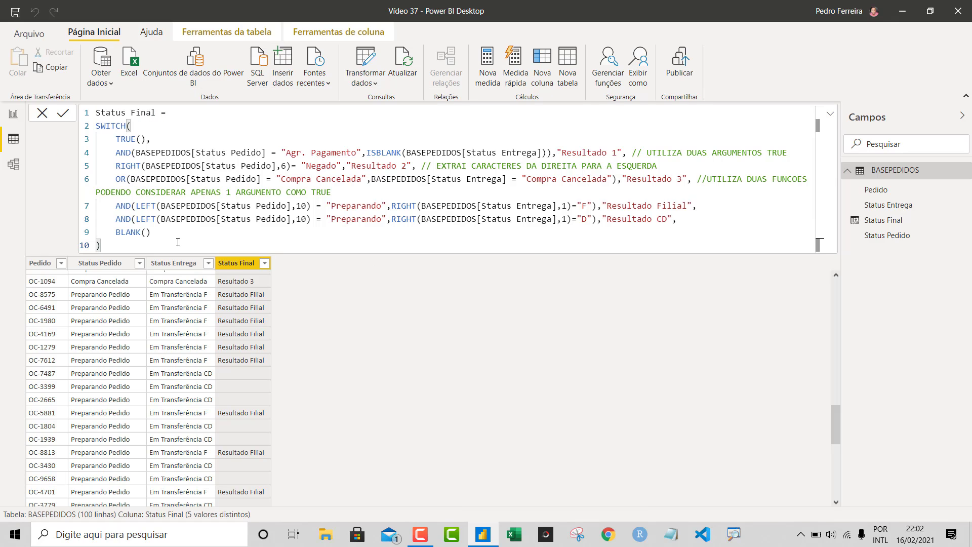
pyautogui.press('Return')
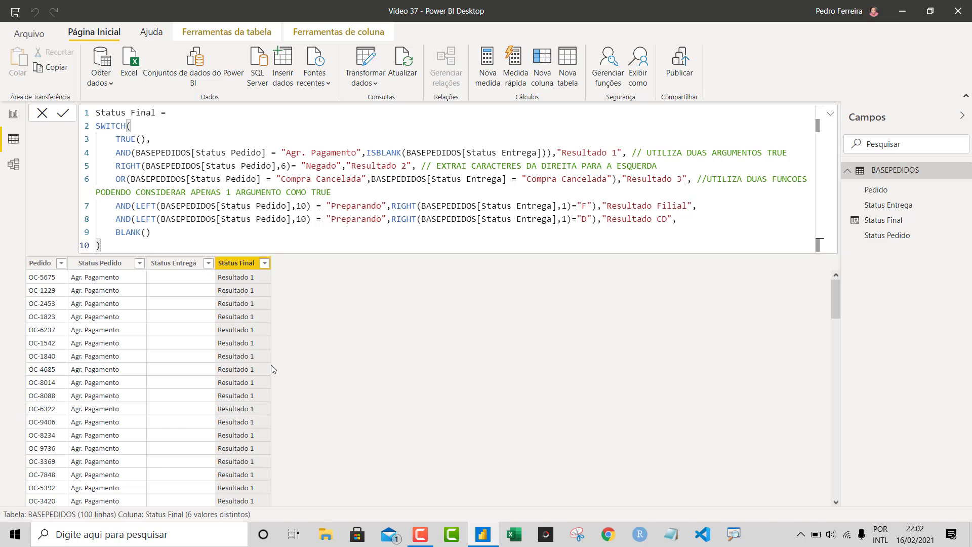
pyautogui.scroll(-15, 269, 367)
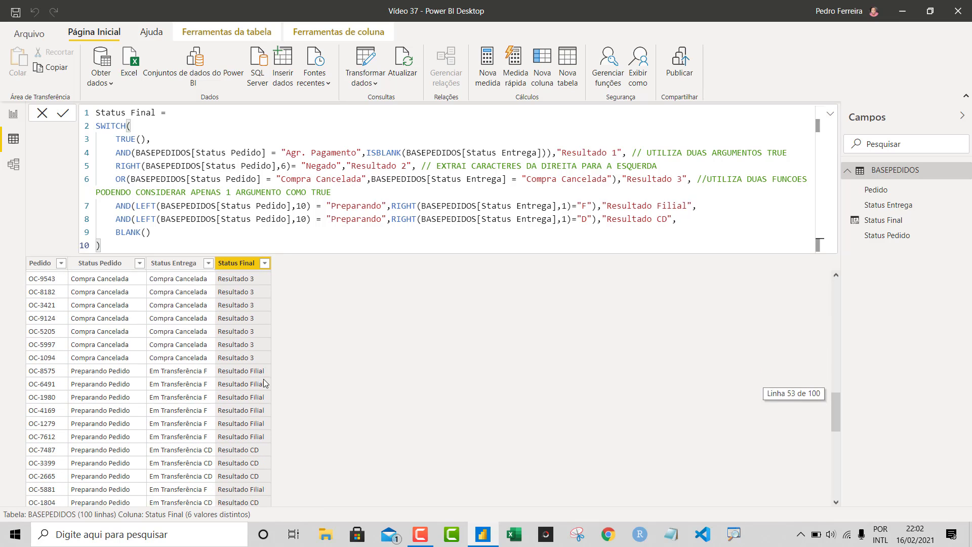
pyautogui.scroll(-3, 263, 379)
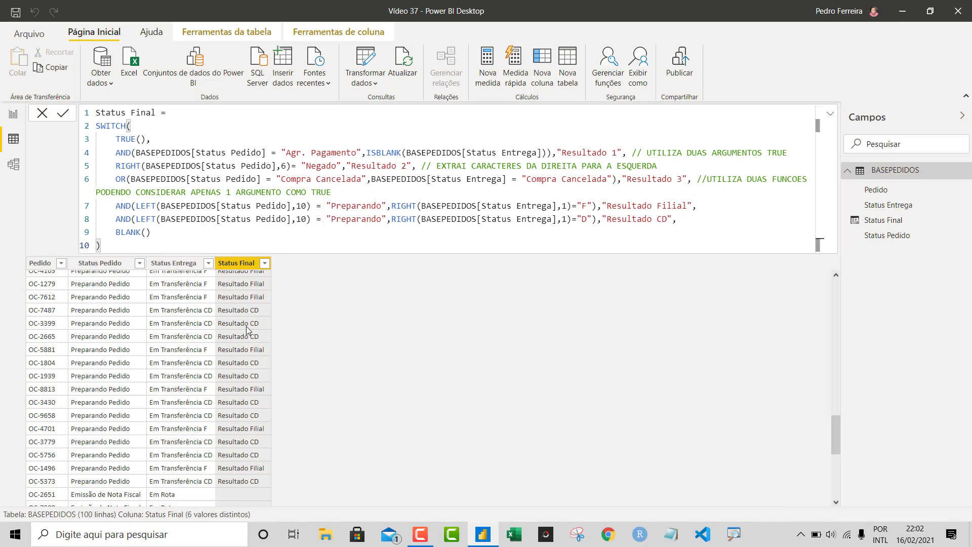
pyautogui.scroll(-3, 246, 326)
pyautogui.scroll(-3, 247, 330)
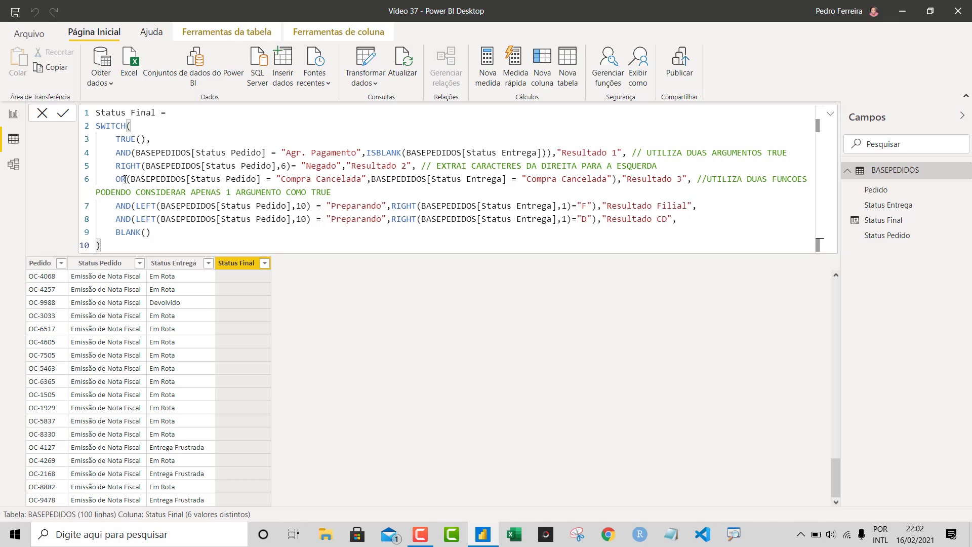
# Add the condition BASEPEDIDOS[Status Pedido] = "Emissáo de Nota Fiscal" on a new line before BLANK()
pyautogui.click(687, 222)
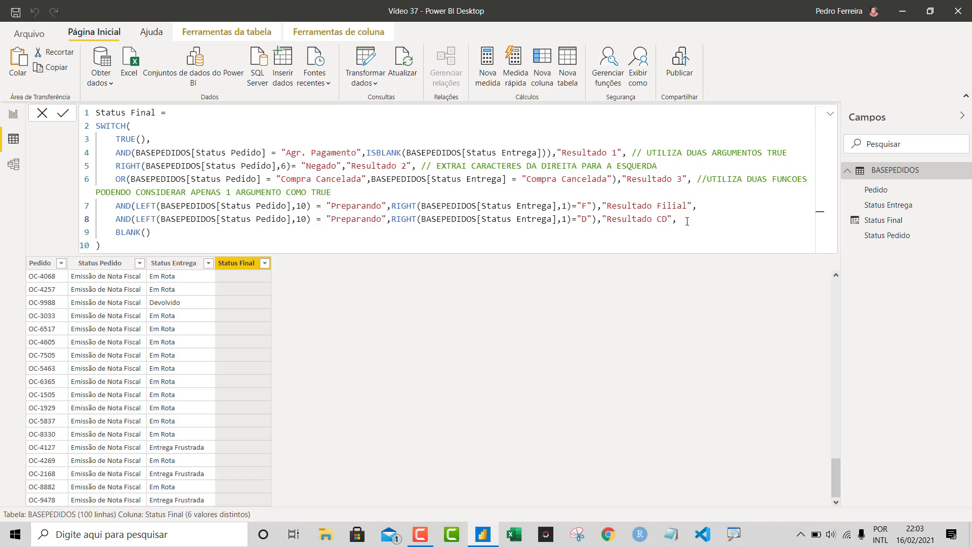
pyautogui.press('Return')
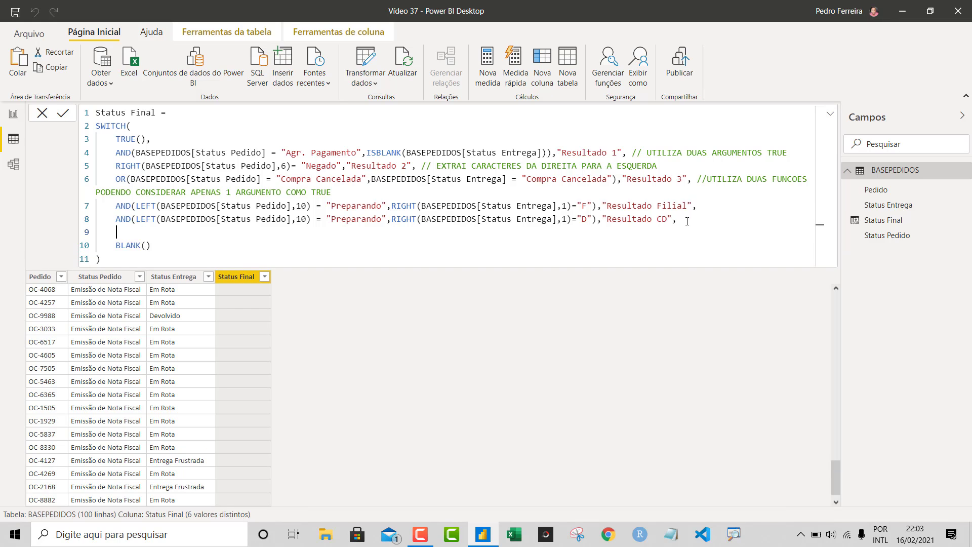
pyautogui.write('STATU')
pyautogui.press('Down')
pyautogui.write('= ')
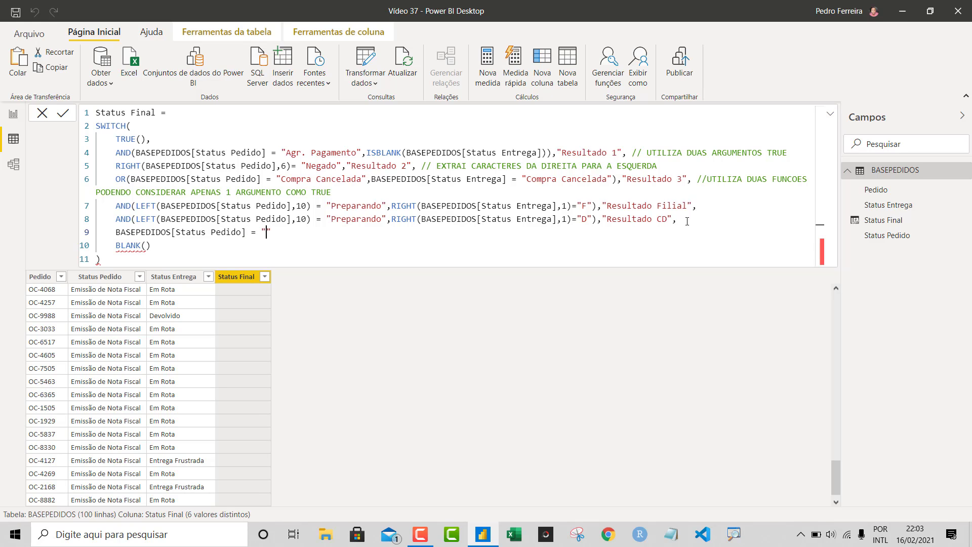
pyautogui.write('eMISSÃO')
pyautogui.press('BackSpace')
pyautogui.press('BackSpace')
pyautogui.press('BackSpace')
pyautogui.press('BackSpace')
pyautogui.press('BackSpace')
pyautogui.press('BackSpace')
pyautogui.press('BackSpace')
pyautogui.write('Emissá')
pyautogui.write('o de Nota ')
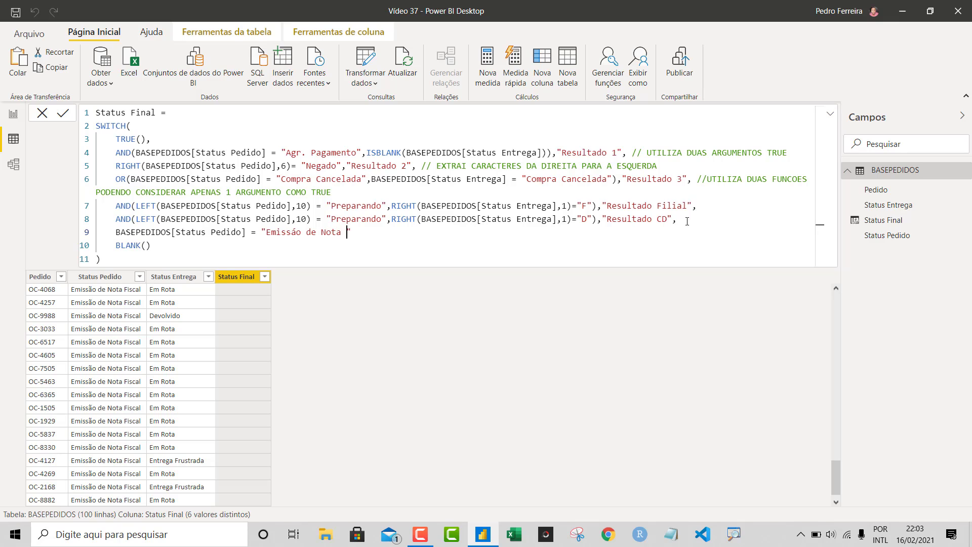
pyautogui.write('Fiscal')
pyautogui.press('End')
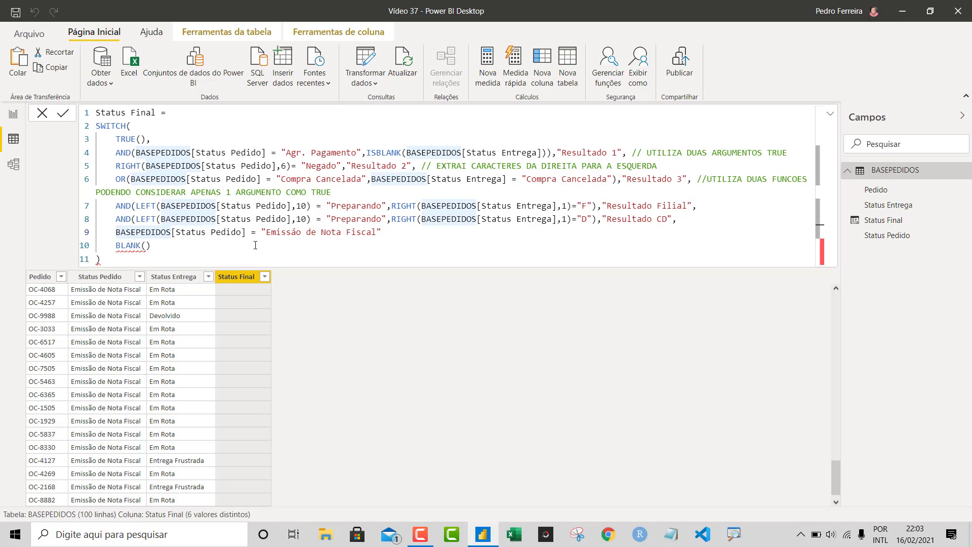
# Open an AND function around the Nota Fiscal condition and add a comma for its second argument
pyautogui.write('AND')
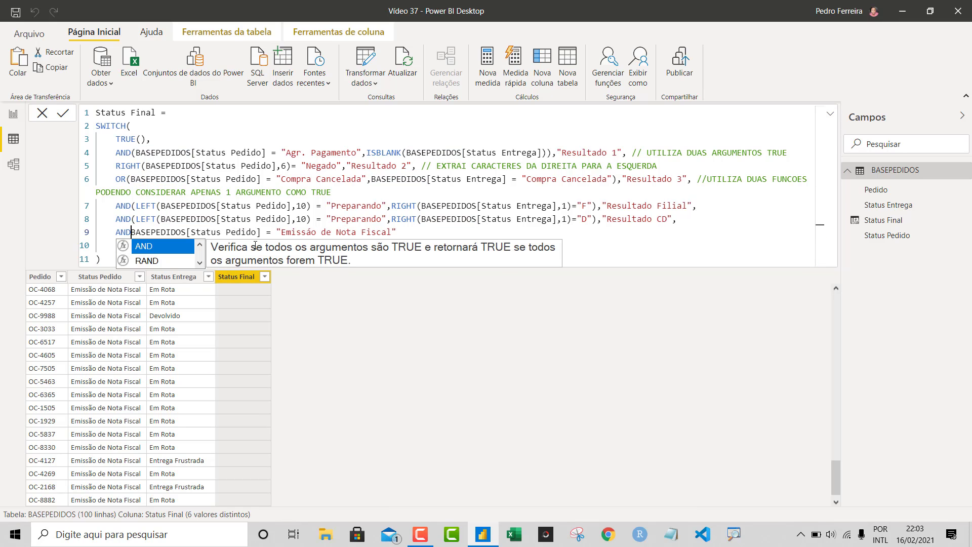
pyautogui.write('(')
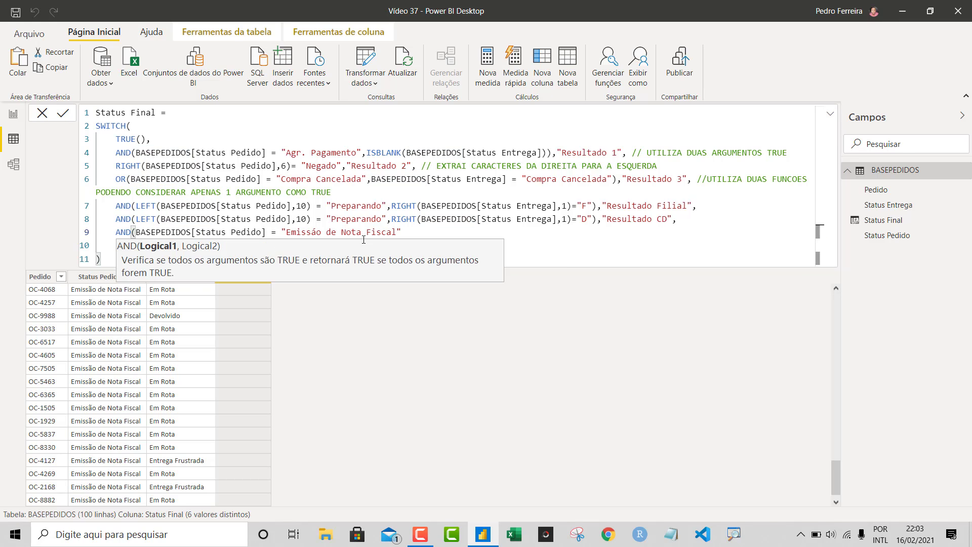
pyautogui.click(412, 234)
pyautogui.write(',')
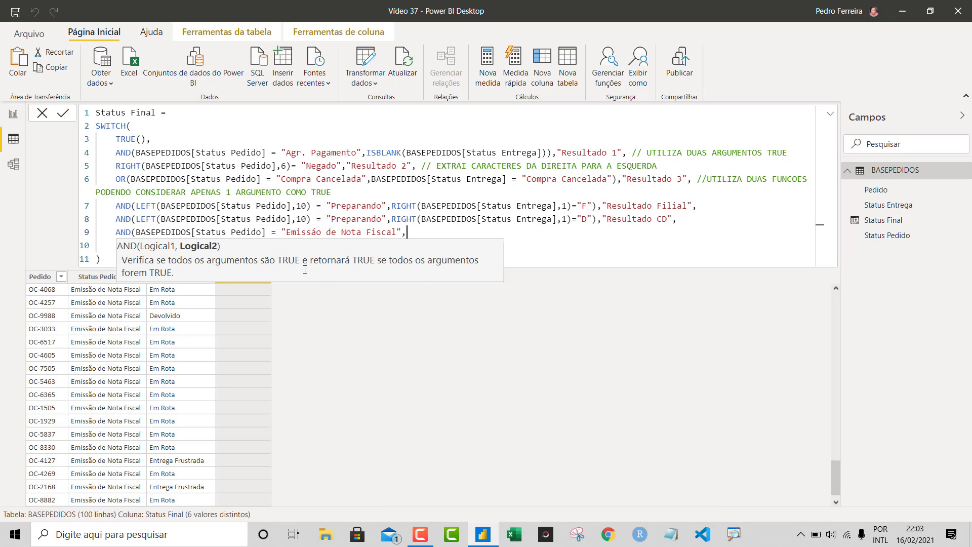
# Add NOT(ISBLANK(BASEPEDIDOS[Status Entrega])) as the second argument of the Nota Fiscal AND condition and close the function
pyautogui.write('NOT')
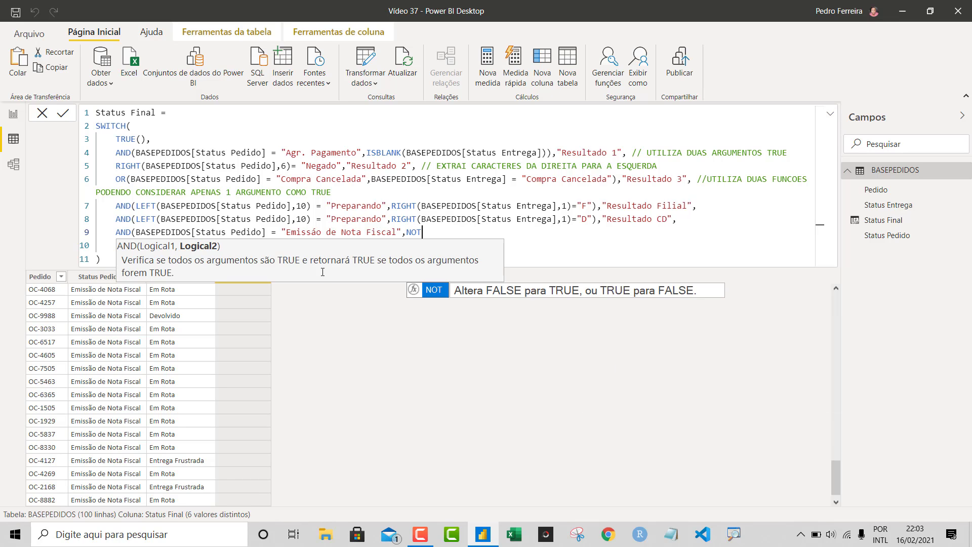
pyautogui.write('(ISBLANK(')
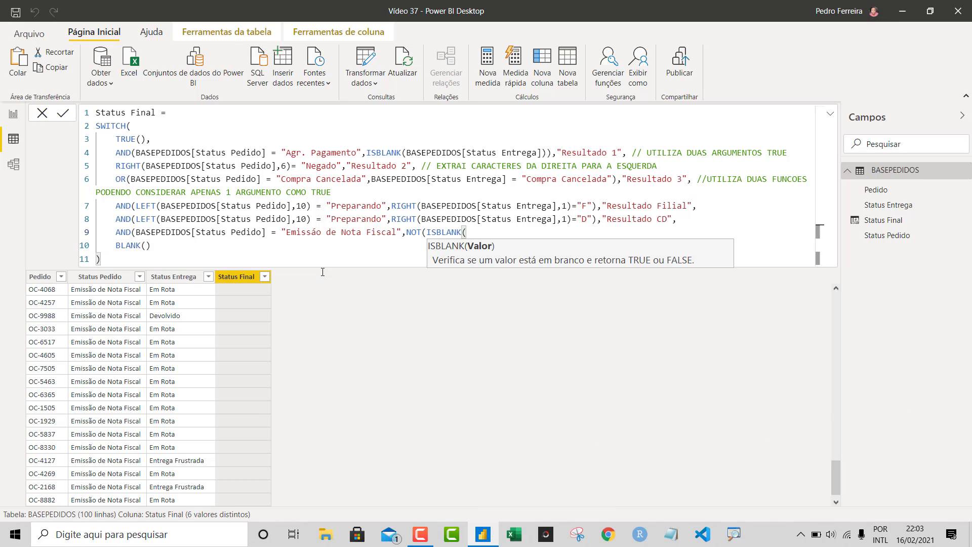
pyautogui.write('STATUS')
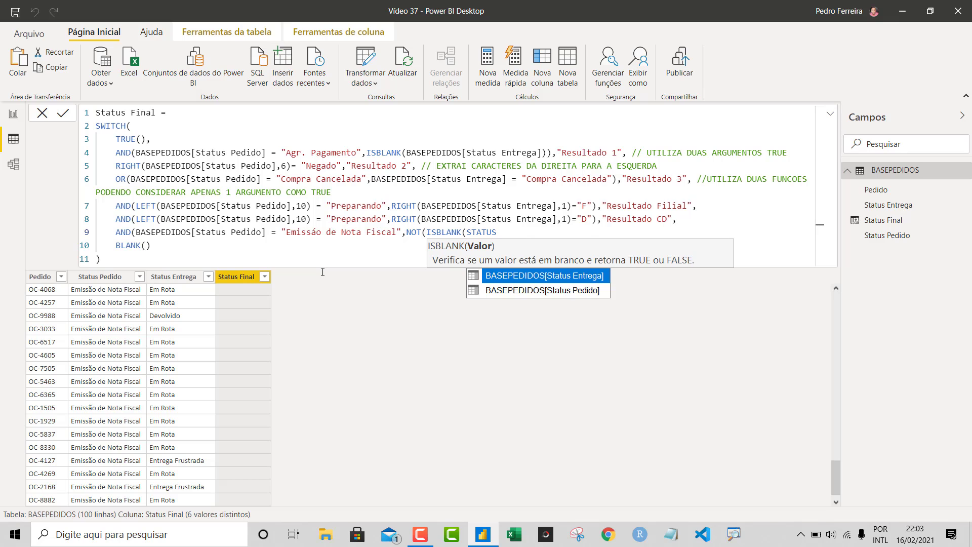
pyautogui.press('Tab')
pyautogui.write('))')
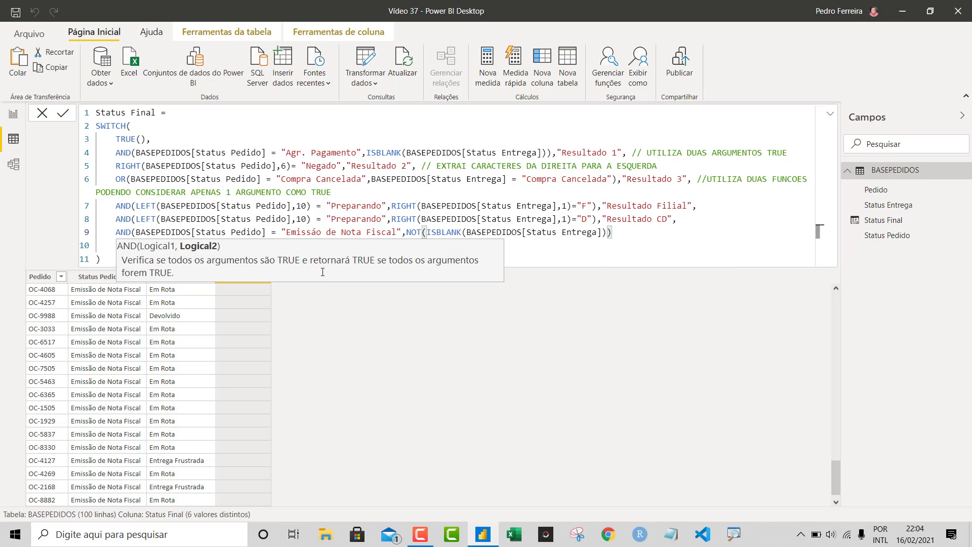
pyautogui.write(')')
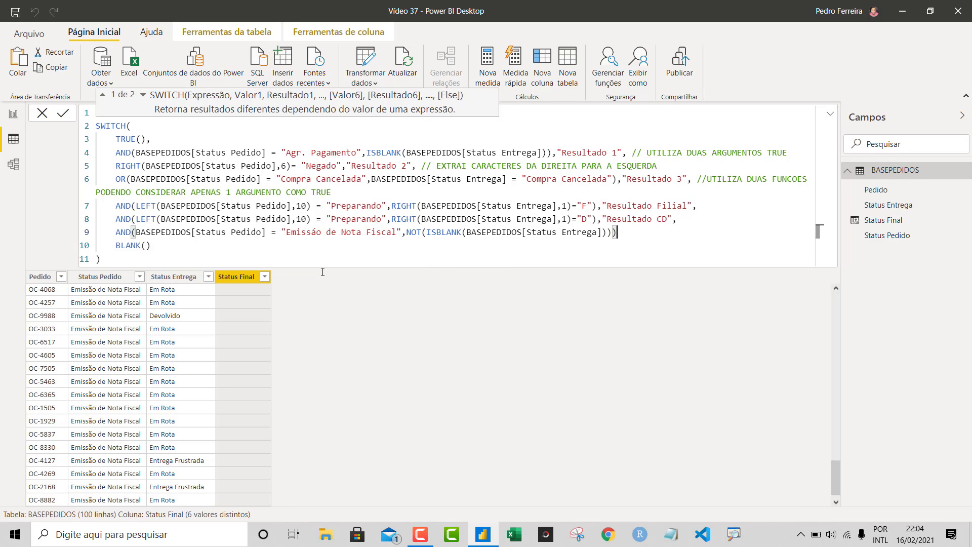
# Make the Nota Fiscal AND condition return "Resultado 4", followed by a comma before BLANK()
pyautogui.write(',')
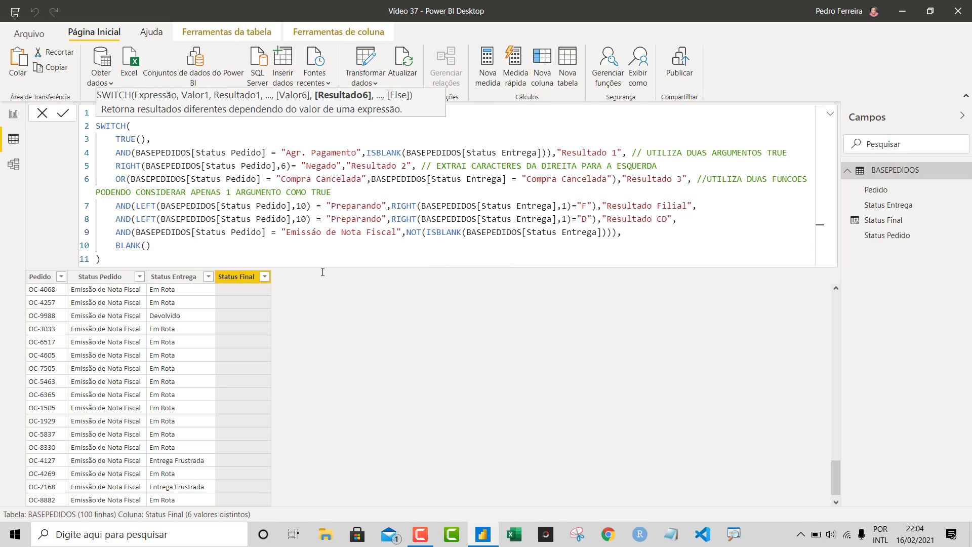
pyautogui.write('"rESULTADO')
pyautogui.press('BackSpace')
pyautogui.press('BackSpace')
pyautogui.press('BackSpace')
pyautogui.press('BackSpace')
pyautogui.press('BackSpace')
pyautogui.press('BackSpace')
pyautogui.press('BackSpace')
pyautogui.press('BackSpace')
pyautogui.press('BackSpace')
pyautogui.write('Resultado 4",')
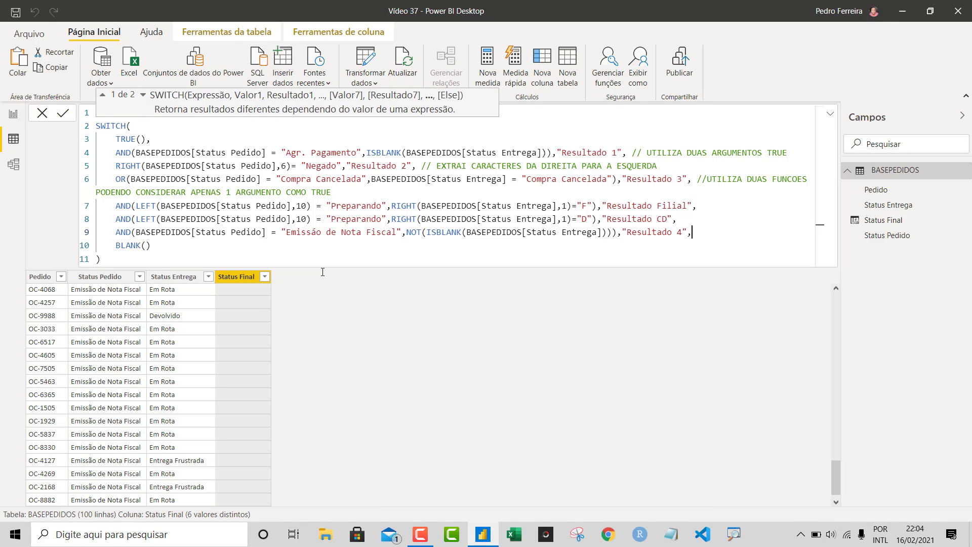
# Commit the Status Final formula and check the results in the Emissão de Nota Fiscal rows
pyautogui.click(252, 263)
pyautogui.press('Return')
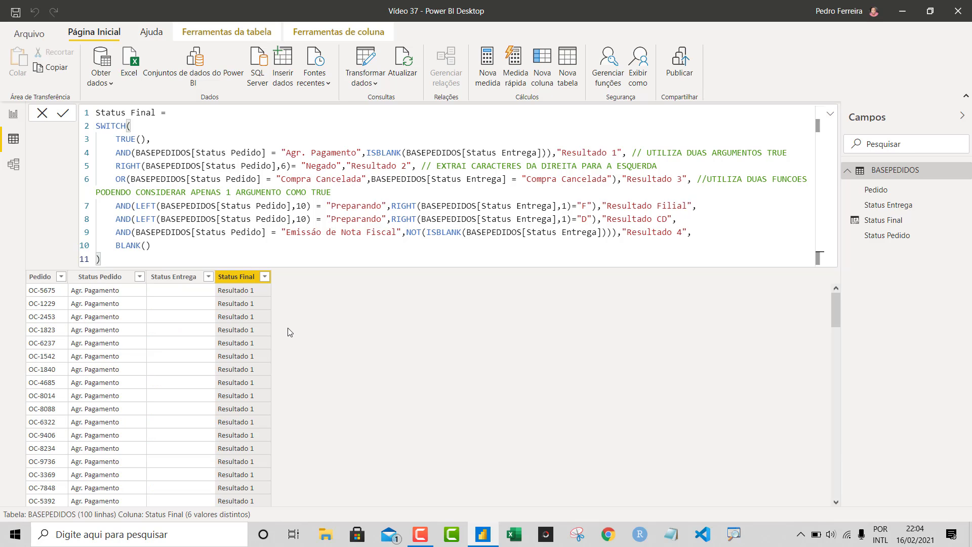
pyautogui.scroll(-6, 272, 349)
pyautogui.scroll(-20, 272, 353)
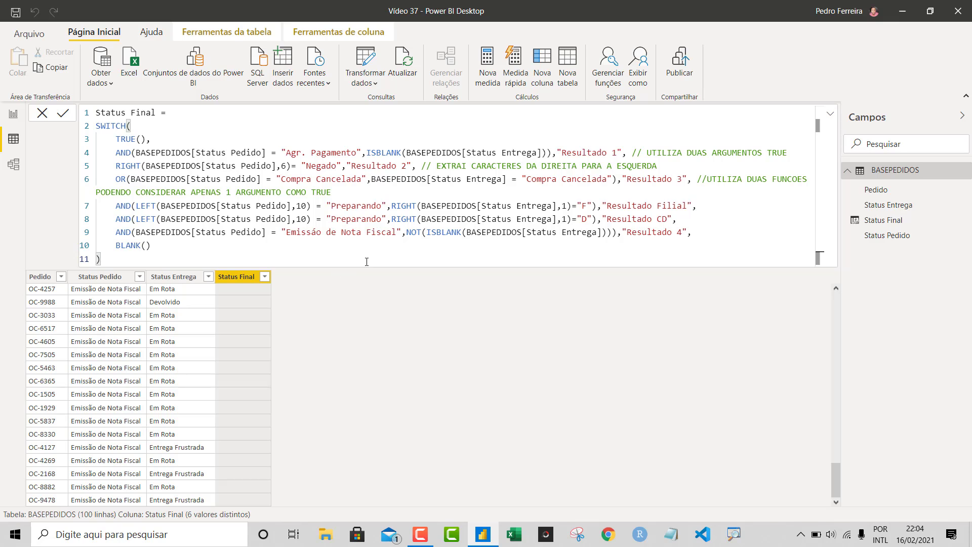
# Delete the wrongly accented "á" from "Emissáo" in the Nota Fiscal condition
pyautogui.doubleClick(316, 233)
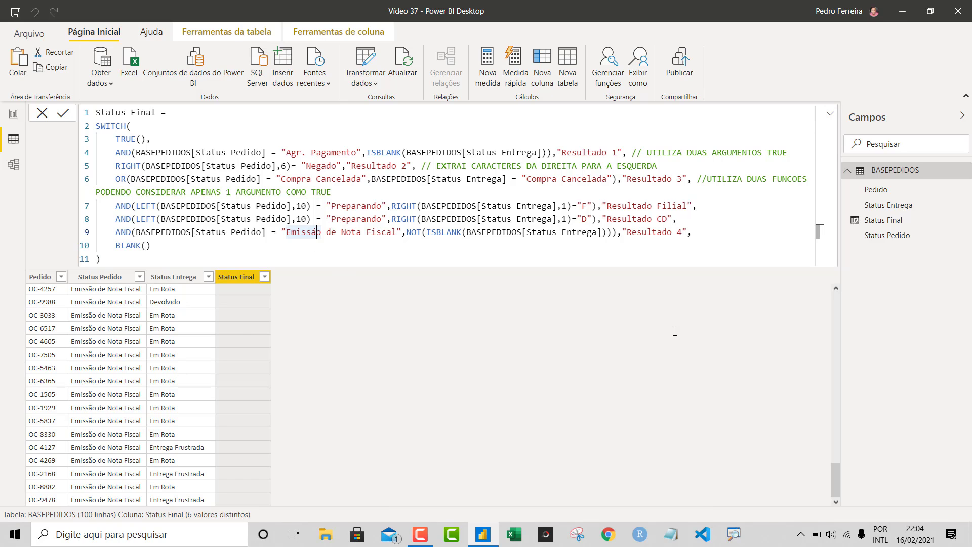
pyautogui.press('BackSpace')
pyautogui.write('à')
pyautogui.press('BackSpace')
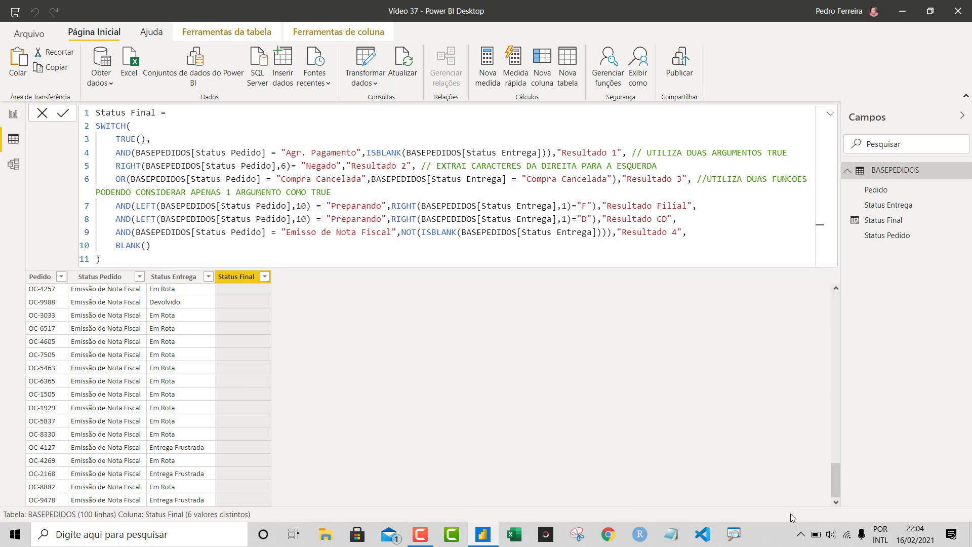
# Try to switch the Windows keyboard layout through the input language list
pyautogui.click(880, 534)
pyautogui.click(873, 474)
pyautogui.click(883, 534)
pyautogui.click(879, 477)
pyautogui.click(880, 533)
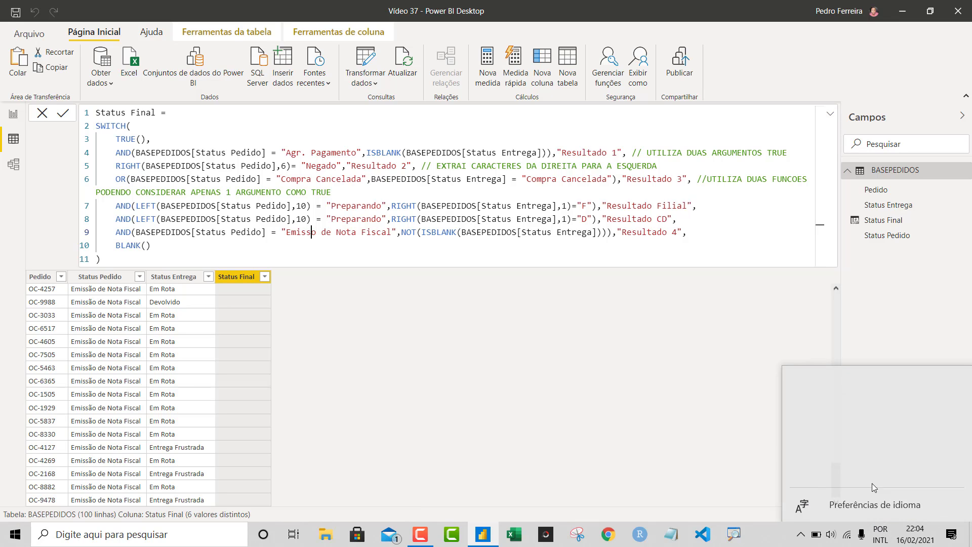
pyautogui.click(872, 483)
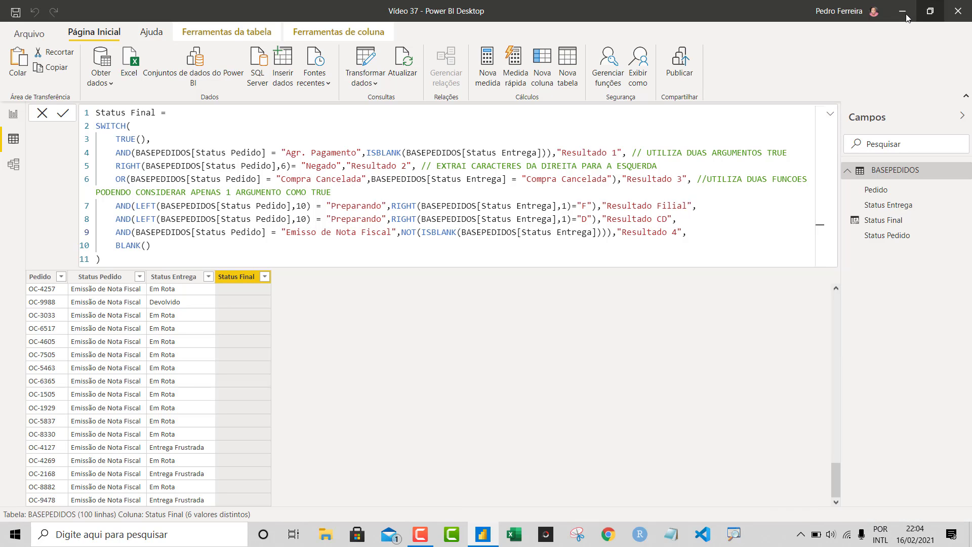
# Switch the Windows keyboard layout to Português (Brasil ABNT2) and return to the Power BI window
pyautogui.click(880, 533)
pyautogui.click(872, 483)
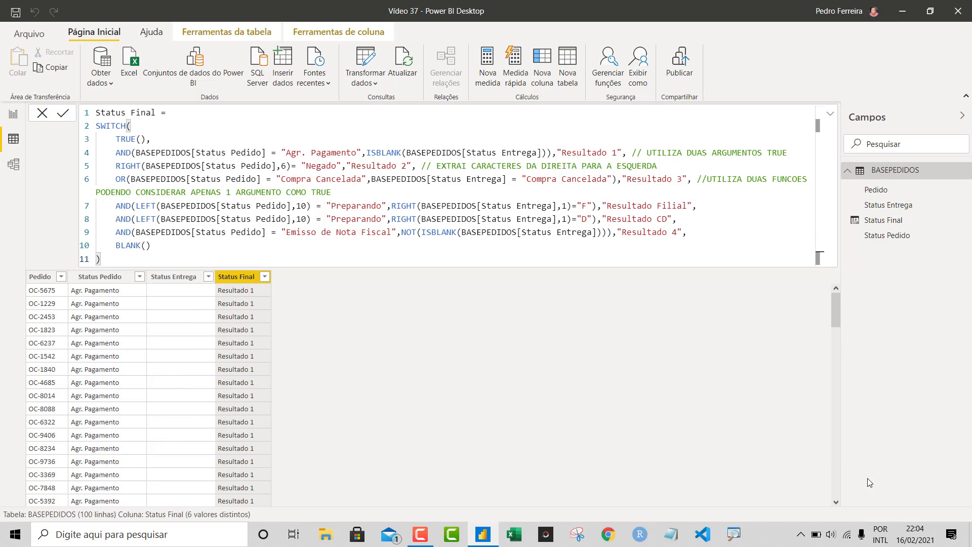
pyautogui.click(896, 14)
pyautogui.click(881, 534)
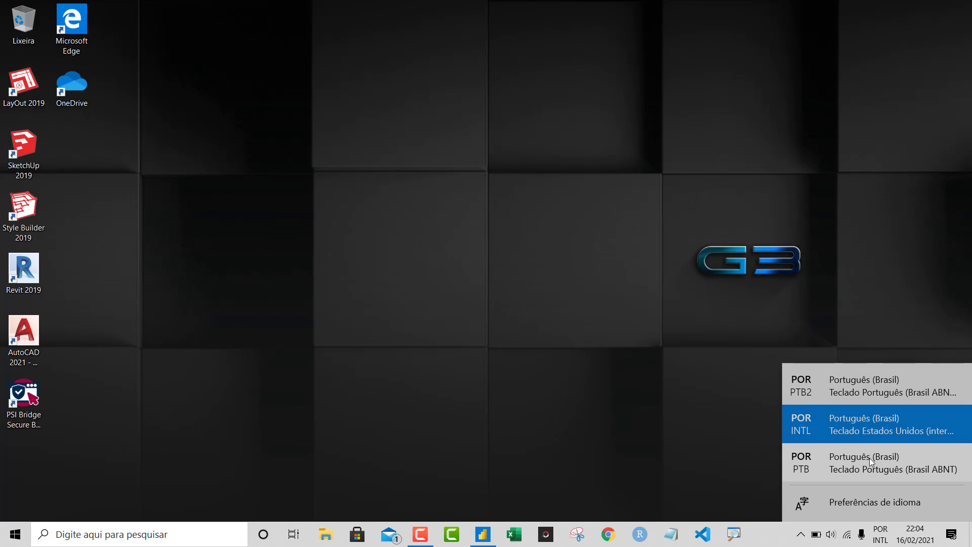
pyautogui.click(849, 390)
pyautogui.click(483, 534)
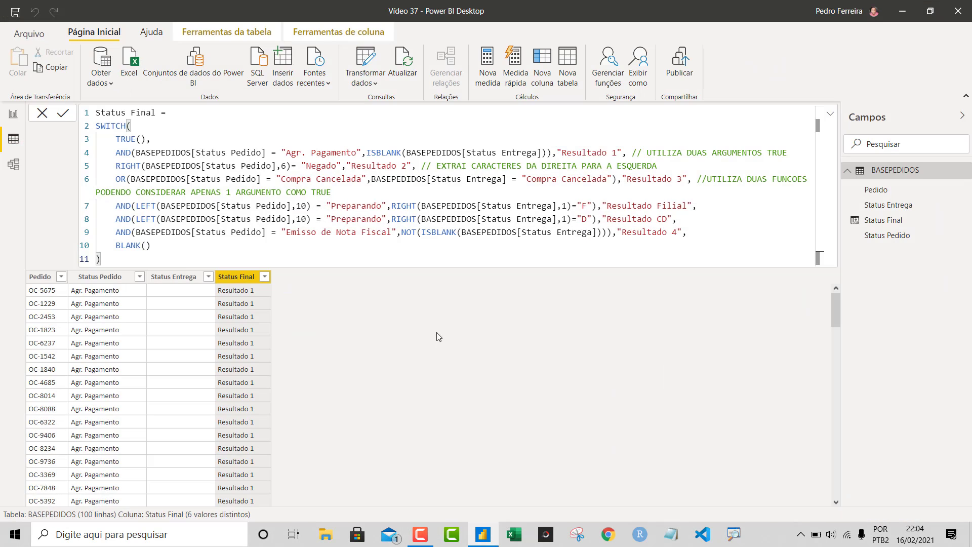
# Insert the missing "ã" so the Nota Fiscal condition compares against "Emissão de Nota Fiscal"
pyautogui.doubleClick(311, 233)
pyautogui.write('ã')
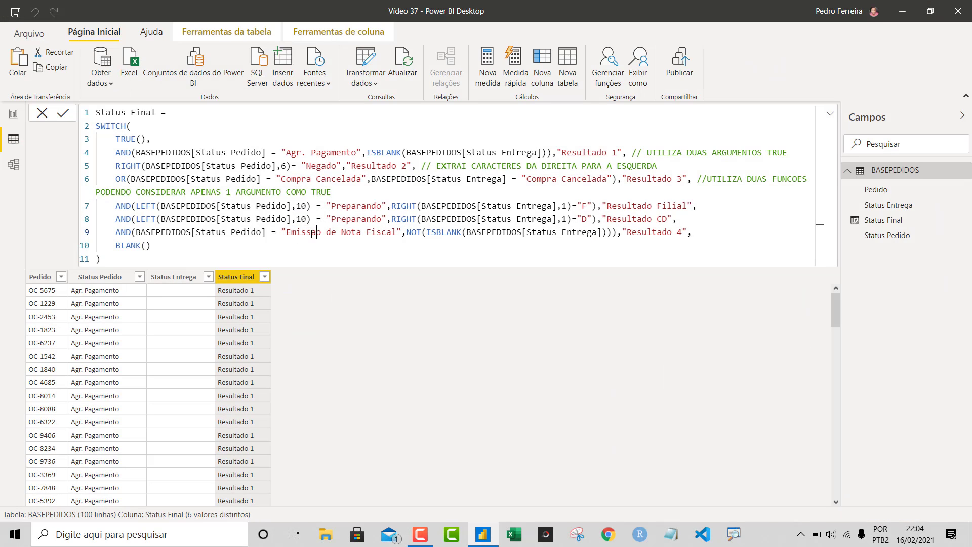
pyautogui.press('BackSpace')
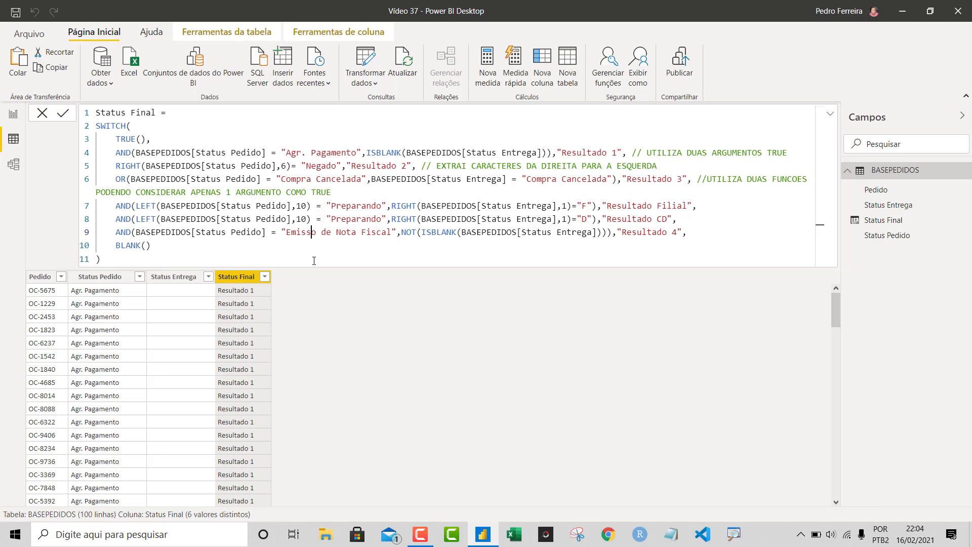
pyautogui.write('ã')
pyautogui.click(314, 260)
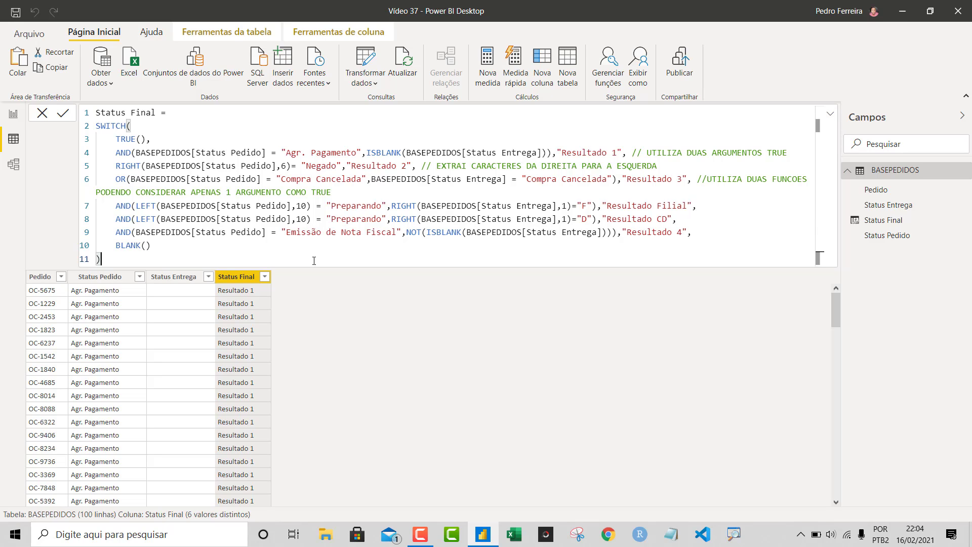
# Commit the corrected Status Final formula and check the results in the Emissão de Nota Fiscal rows
pyautogui.press('Return')
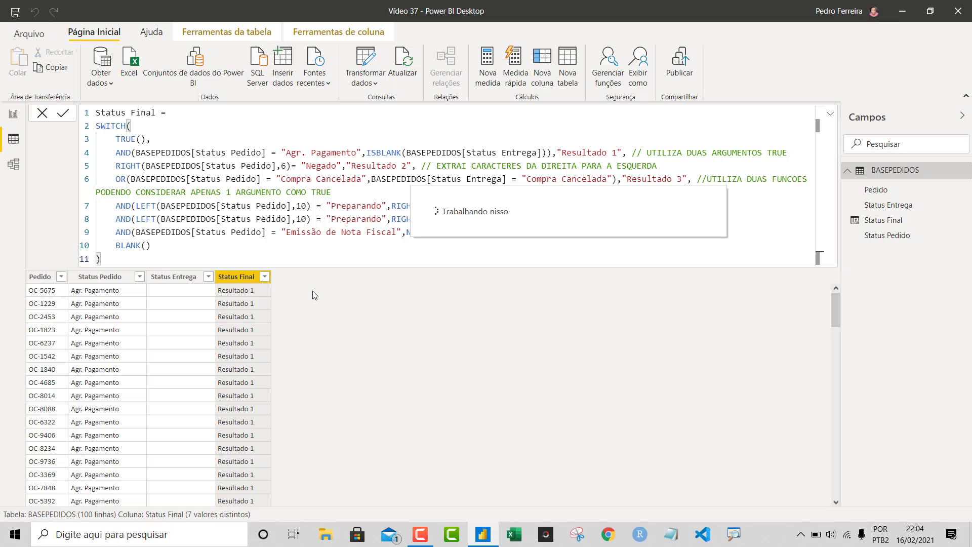
pyautogui.scroll(-12, 276, 338)
pyautogui.scroll(-13, 276, 338)
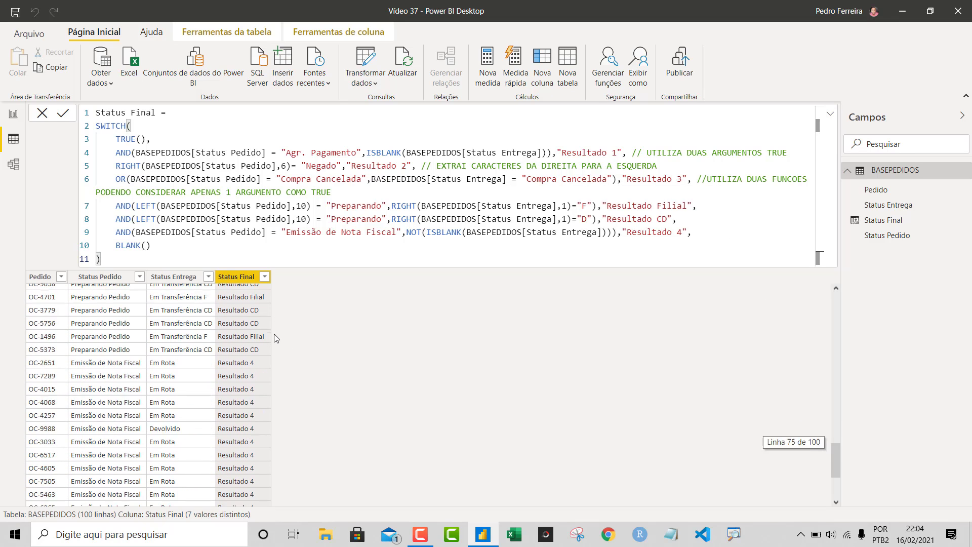
pyautogui.scroll(-2, 255, 406)
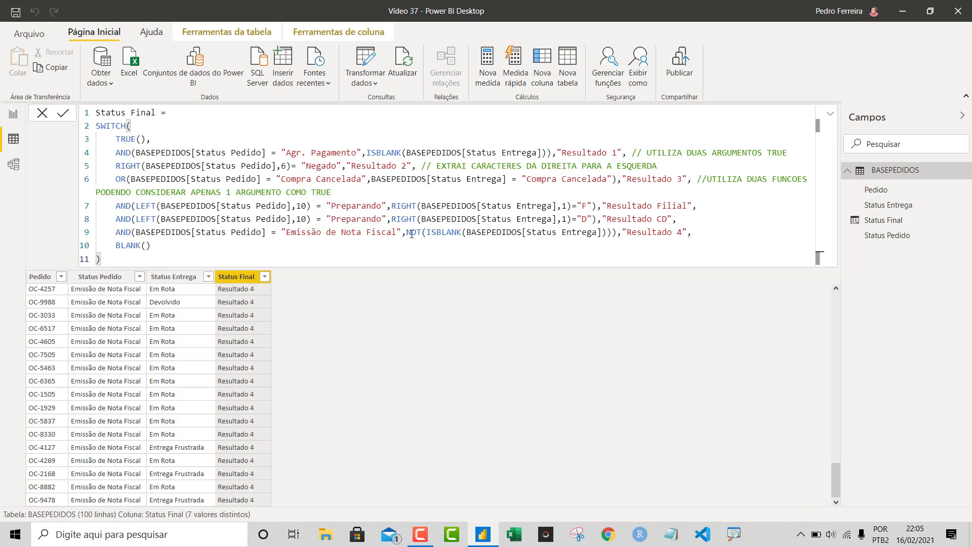
# Compare the NOT(ISBLANK()) argument with the ISBLANK argument of the Agr. Pagamento condition and the TRUE() expression
pyautogui.moveTo(406, 234); pyautogui.dragTo(617, 236)
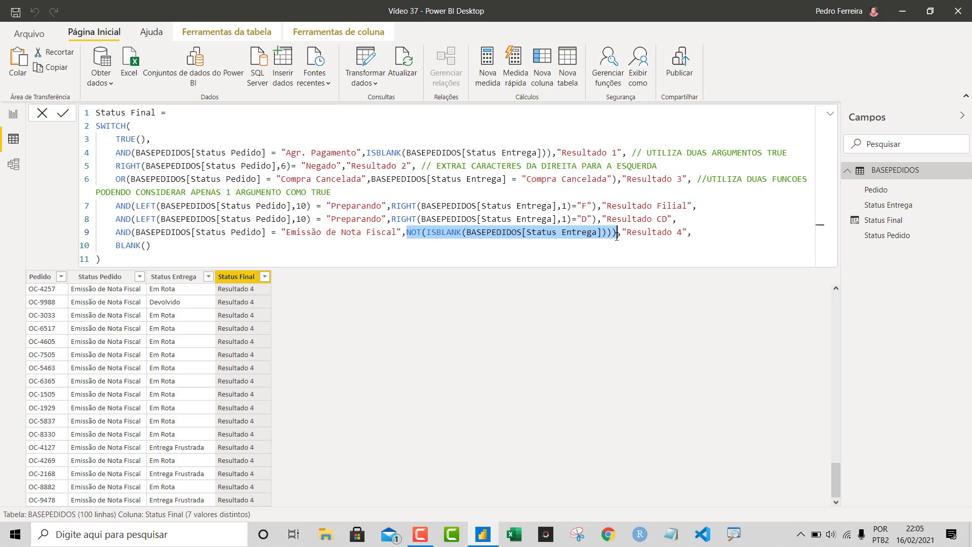
pyautogui.click(453, 253)
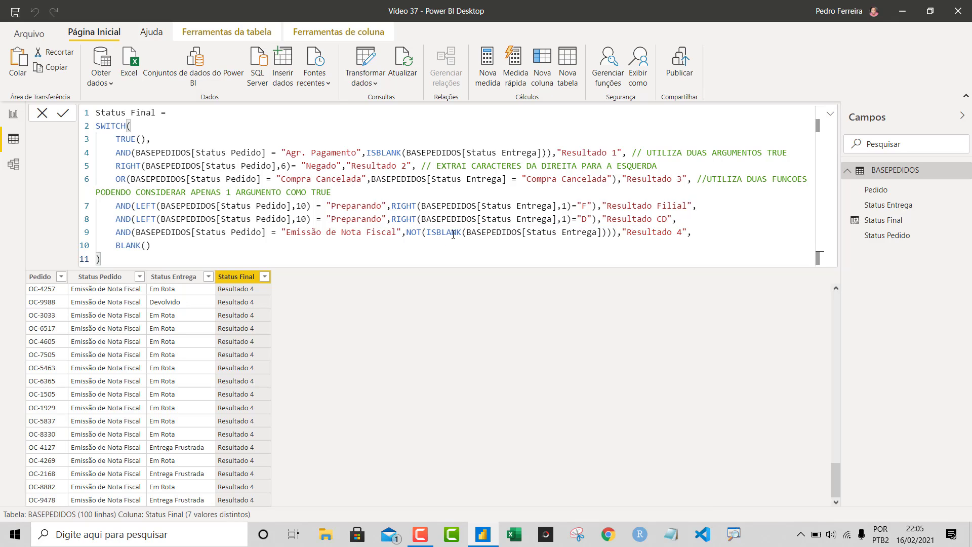
pyautogui.moveTo(368, 152); pyautogui.dragTo(517, 153)
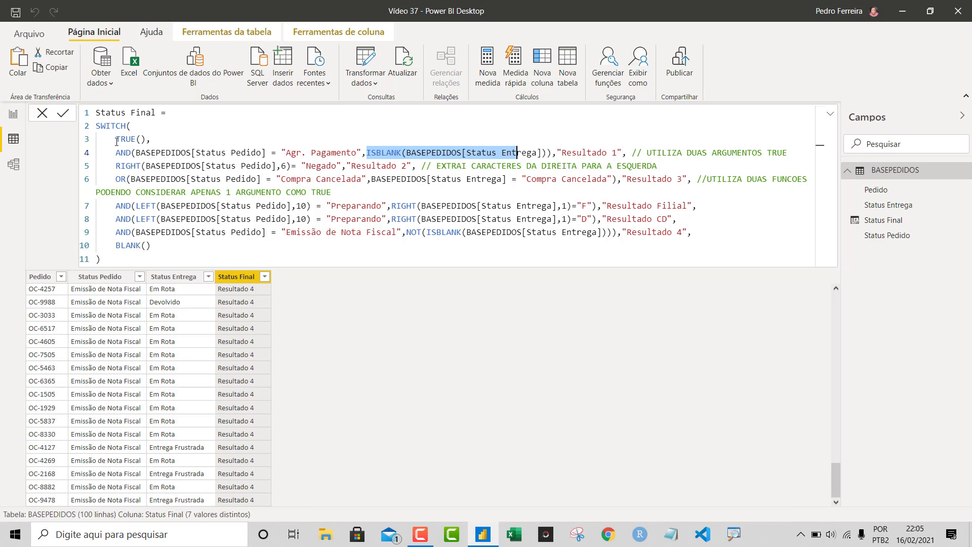
pyautogui.moveTo(117, 140); pyautogui.dragTo(148, 136)
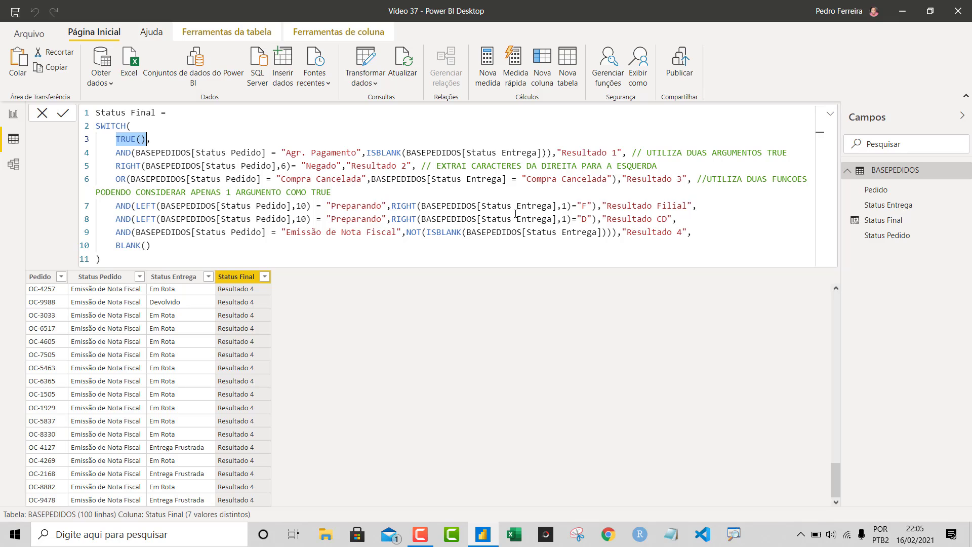
# Comment out the "Resultado 2" and "Resultado 3" conditions in the SWITCH with //
pyautogui.click(117, 166)
pyautogui.write('//')
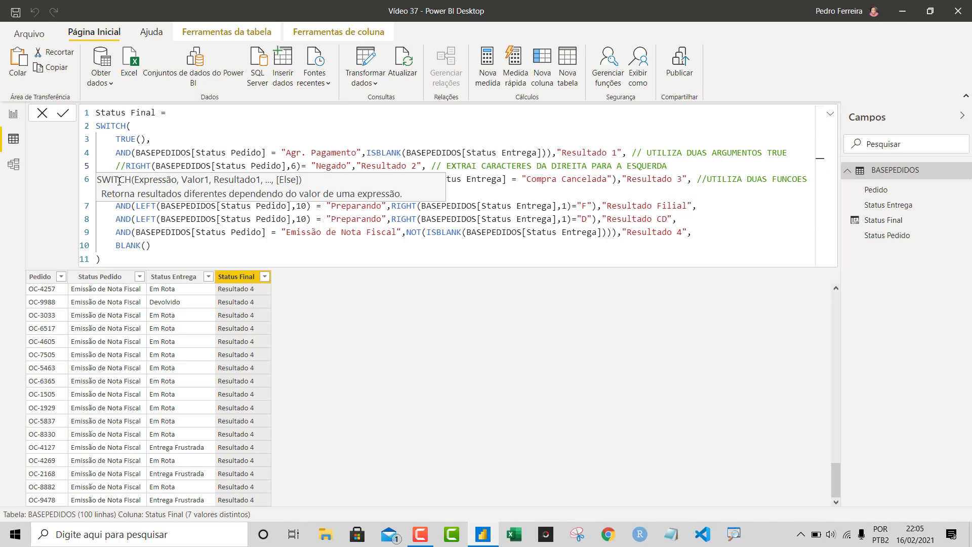
pyautogui.click(277, 221)
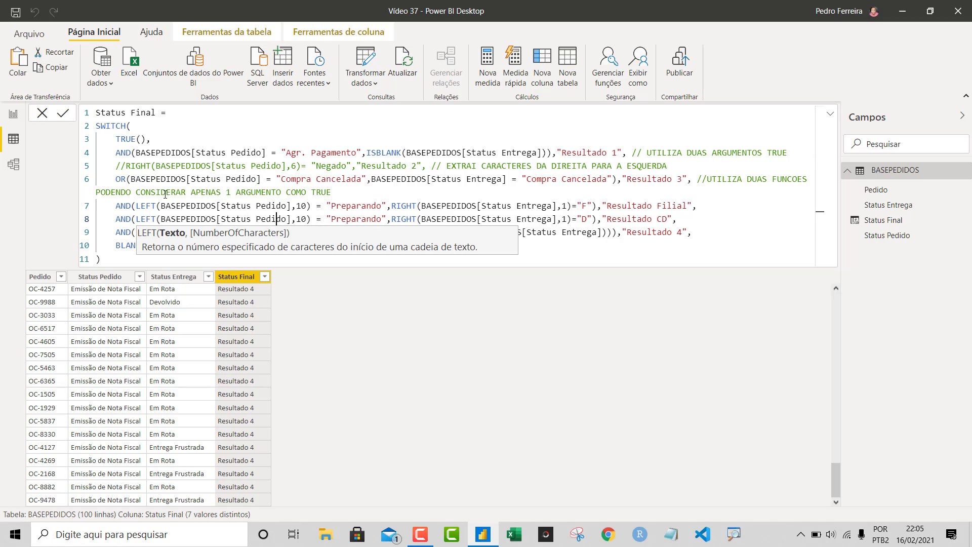
pyautogui.click(117, 180)
pyautogui.write('//')
pyautogui.click(244, 246)
# Comment out the "Resultado Filial", "Resultado CD" and "Resultado 4" conditions with //
pyautogui.click(111, 206)
pyautogui.write('//')
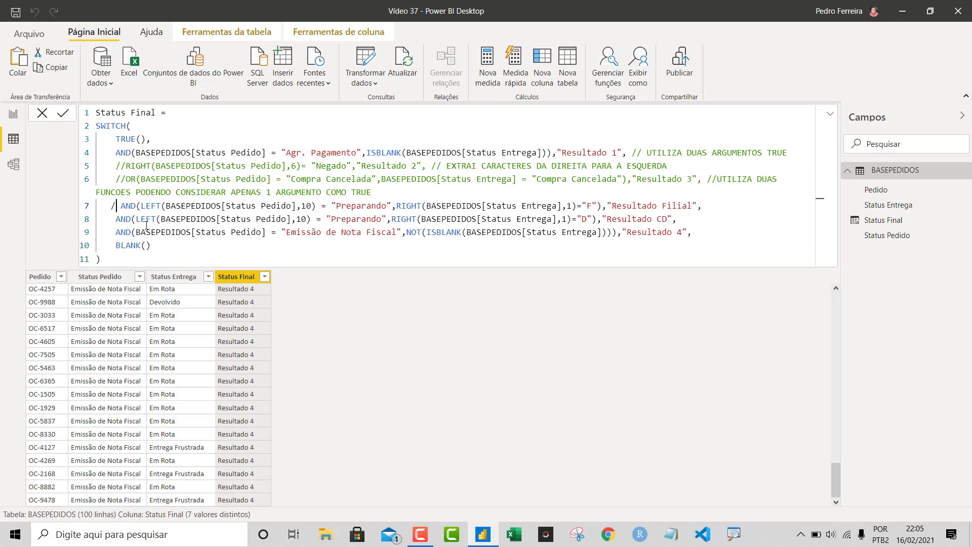
pyautogui.click(116, 219)
pyautogui.write('//')
pyautogui.click(115, 232)
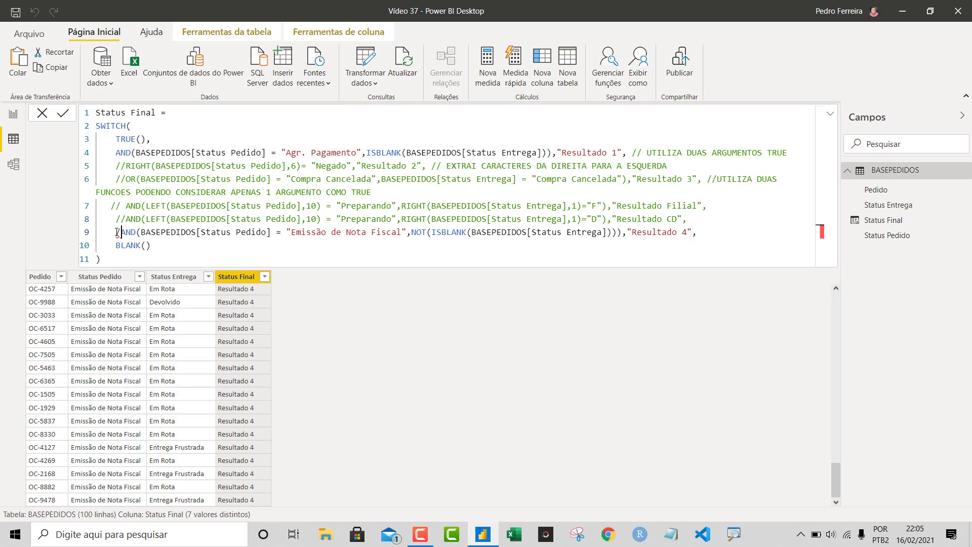
pyautogui.write('//')
pyautogui.click(180, 245)
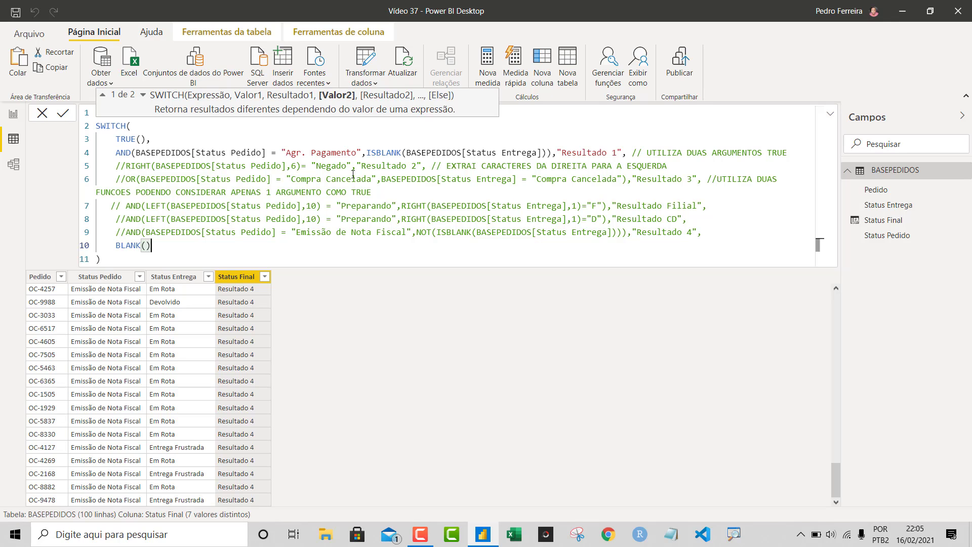
# Review the Agr. Pagamento rows and comment out the "Resultado 1" condition with //
pyautogui.scroll(20, 174, 408)
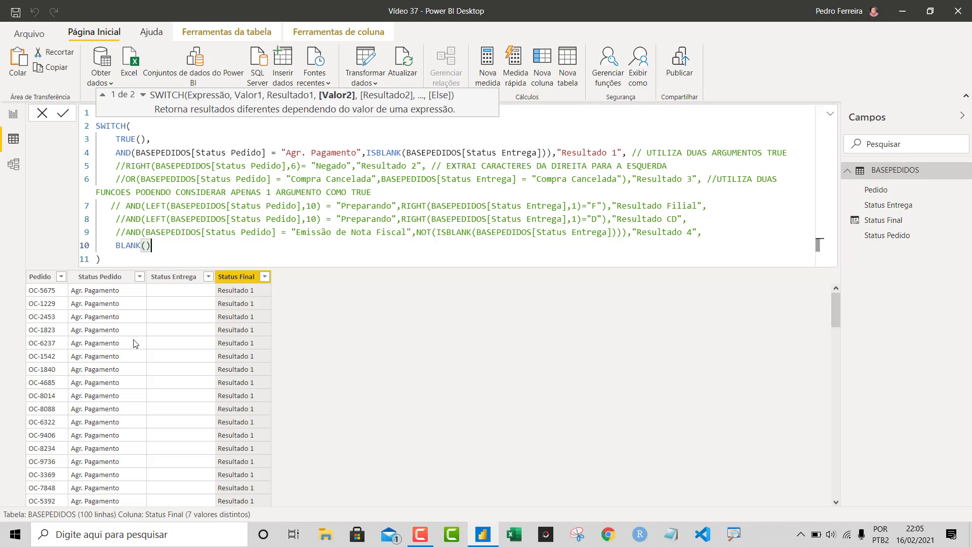
pyautogui.scroll(-4, 135, 344)
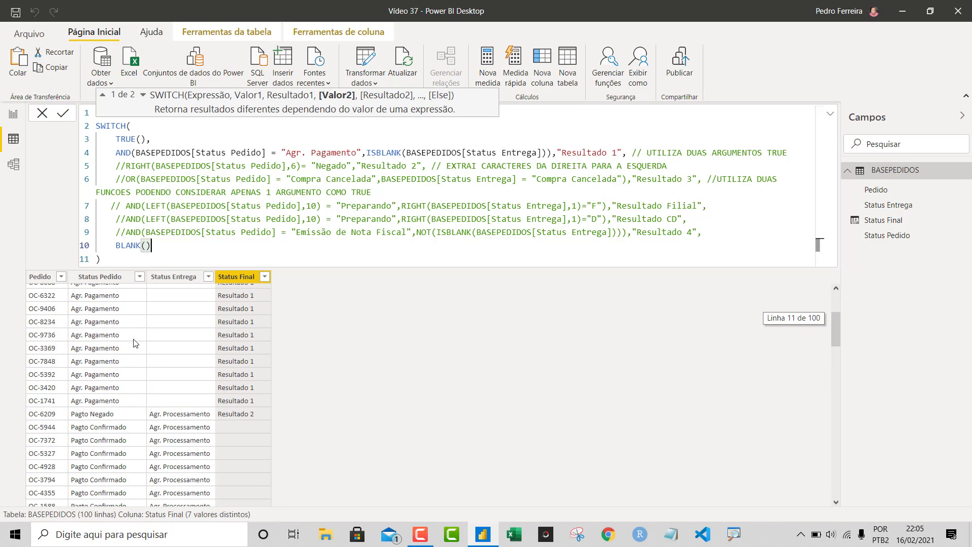
pyautogui.scroll(4, 163, 341)
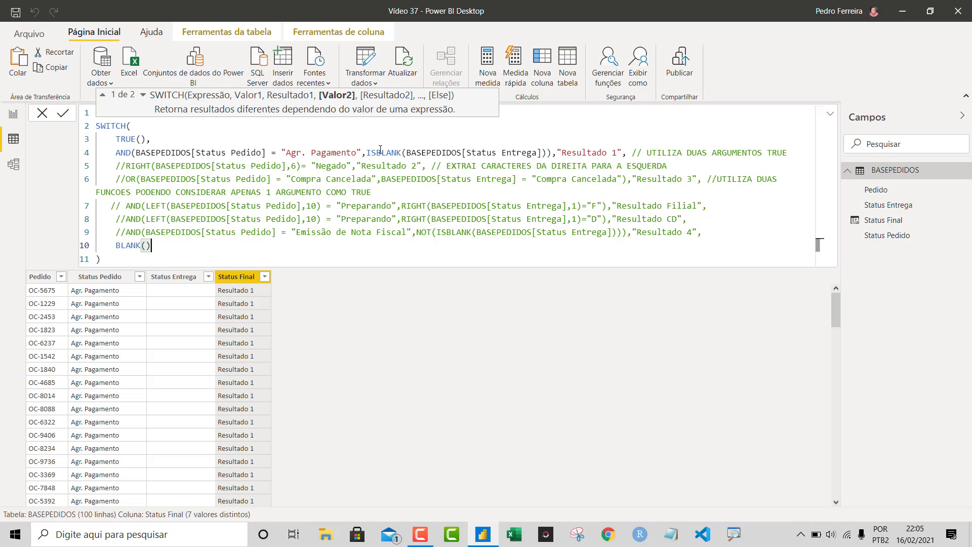
pyautogui.click(128, 152)
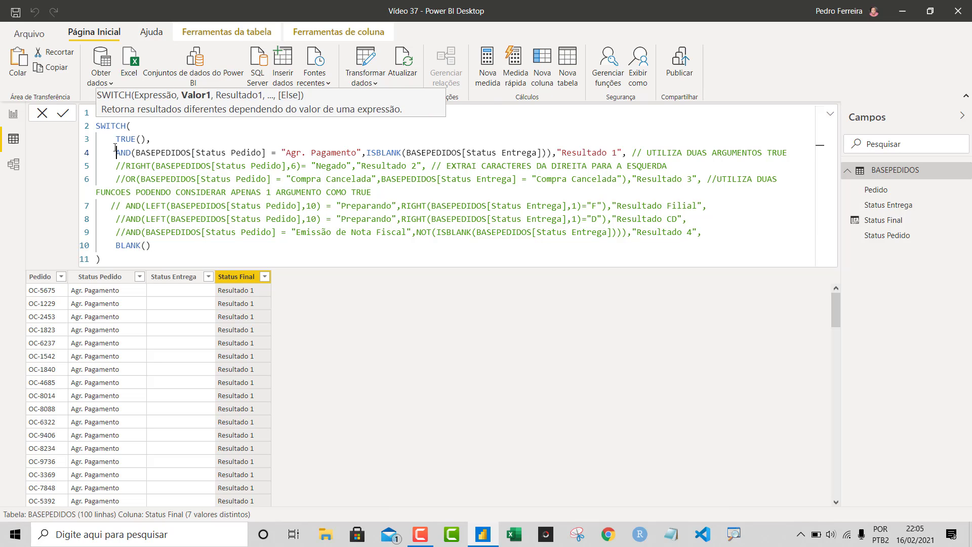
pyautogui.write('//')
# Add the condition ISBLANK(BASEPEDIDOS[Status Entrega]) returning "Resultado" on a new line below the commented-out Agr. Pagamento condition
pyautogui.click(799, 152)
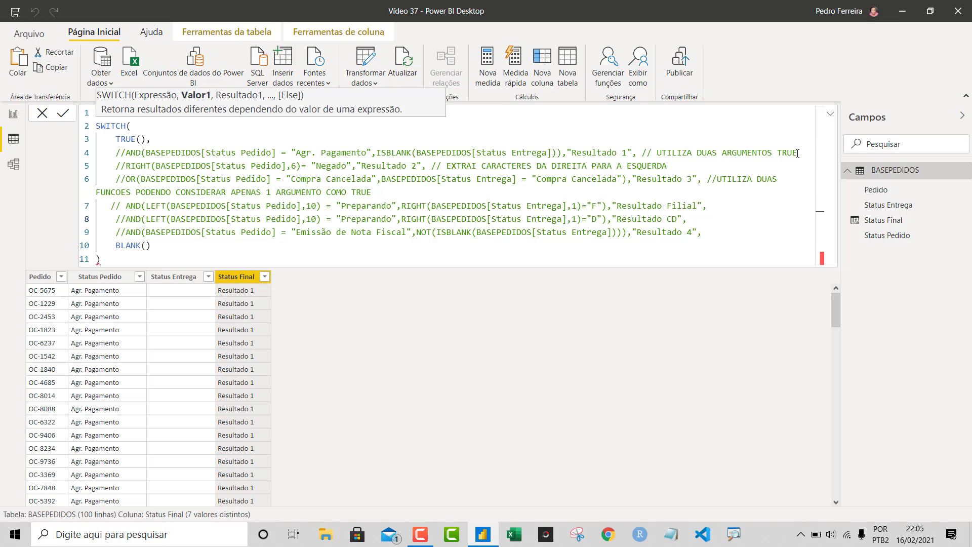
pyautogui.press('Return')
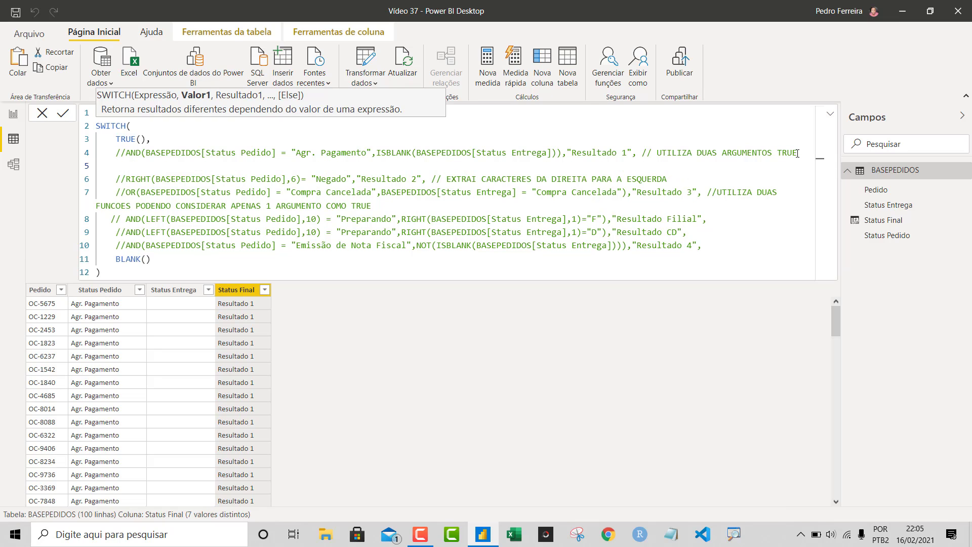
pyautogui.write('isb')
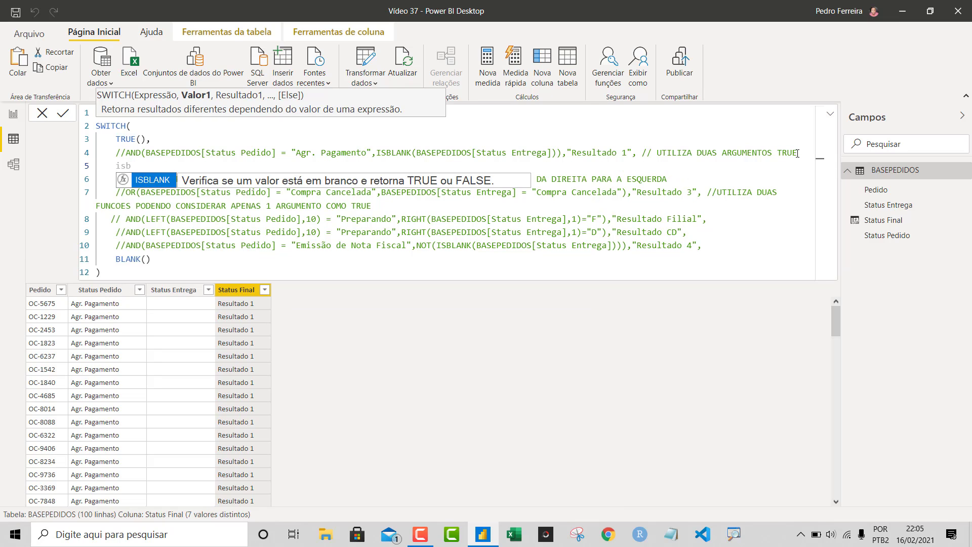
pyautogui.press('Tab')
pyautogui.write('statu')
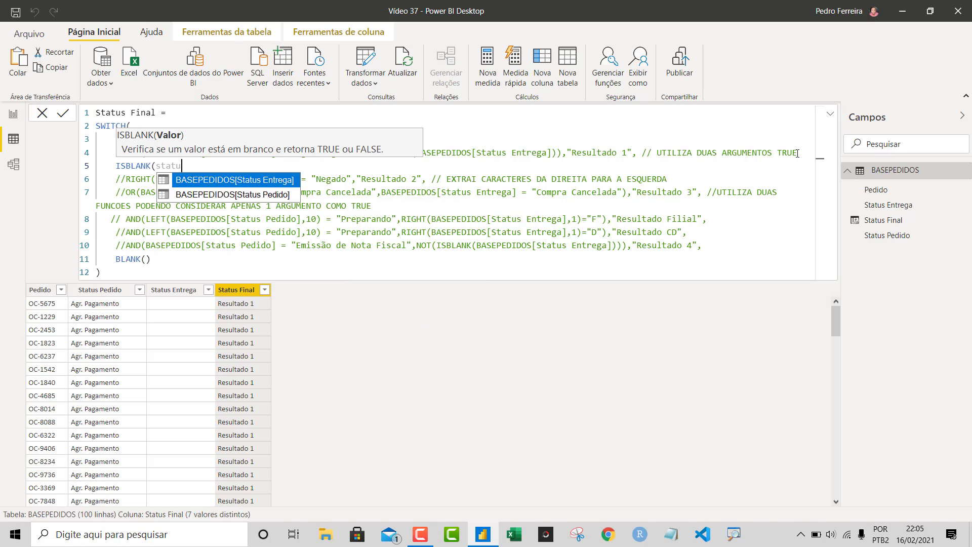
pyautogui.press('Tab')
pyautogui.write(')')
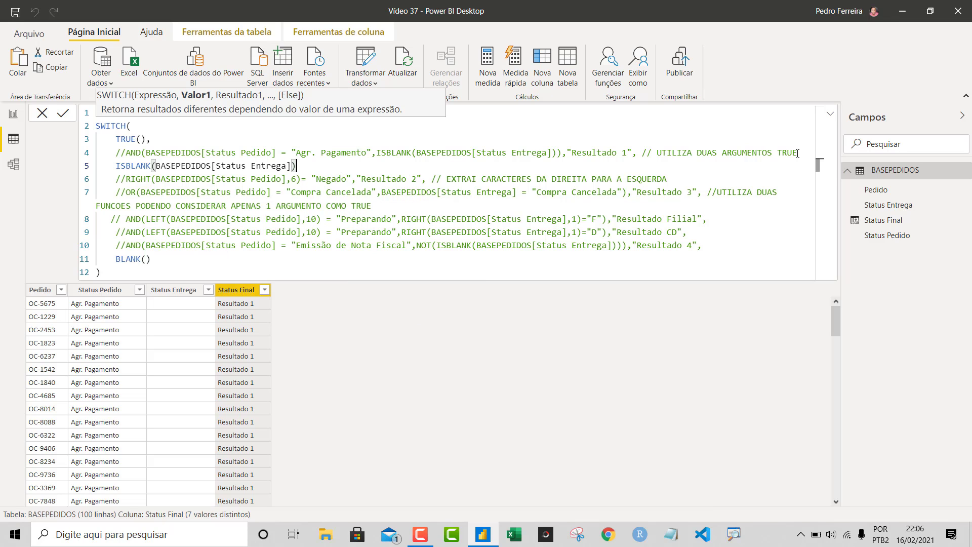
pyautogui.write(',')
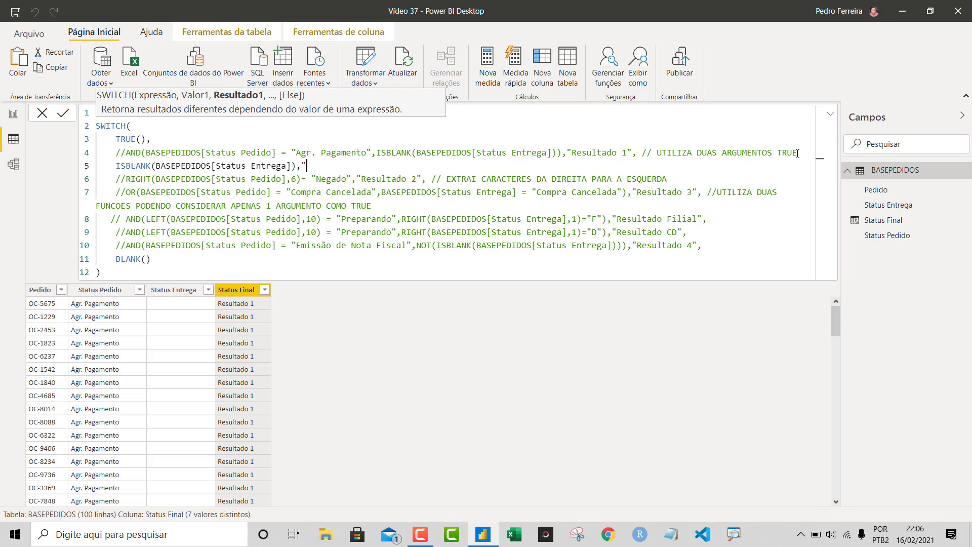
pyautogui.write('""')
pyautogui.write('Resultado')
# Replace the SWITCH expression TRUE() with FALSE()
pyautogui.moveTo(113, 137); pyautogui.dragTo(148, 138)
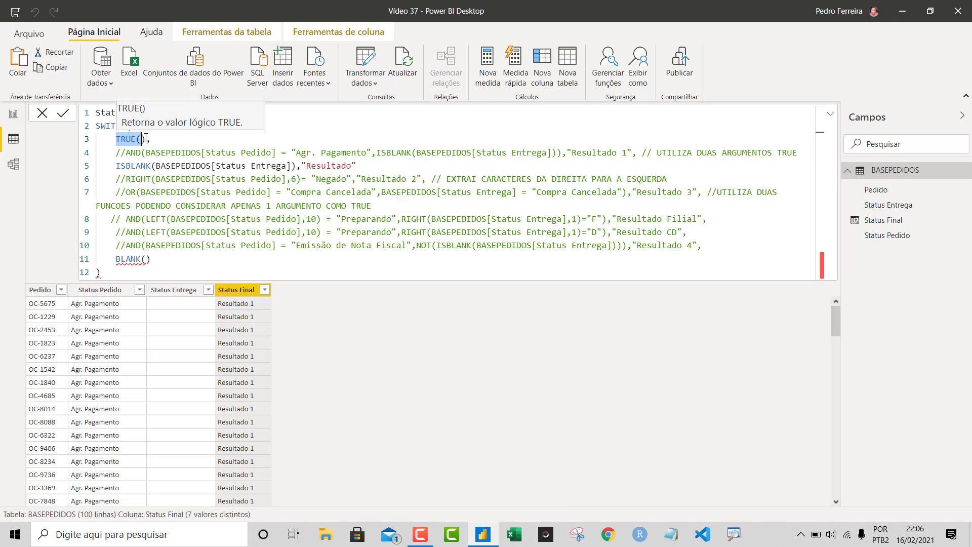
pyautogui.press('BackSpace')
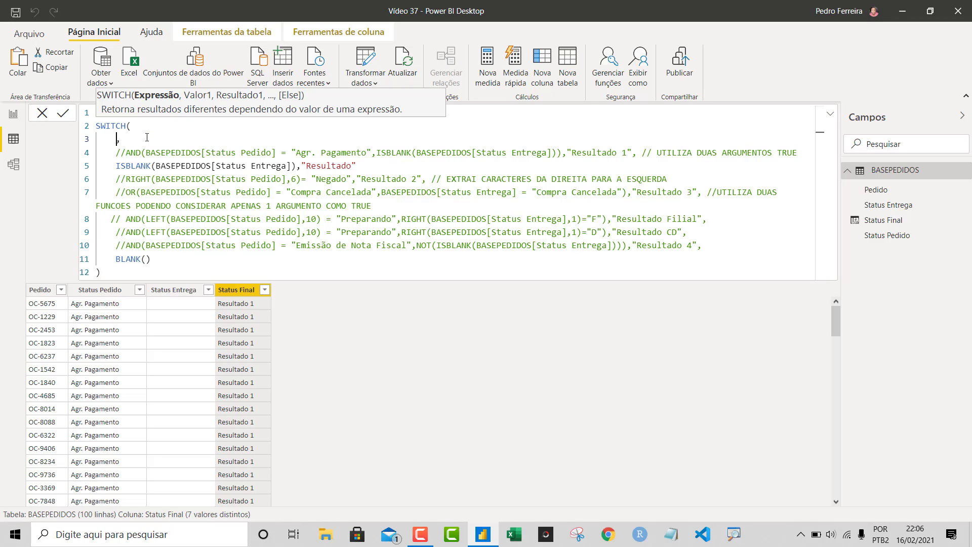
pyautogui.write('A')
pyautogui.press('BackSpace')
pyautogui.write('FALS')
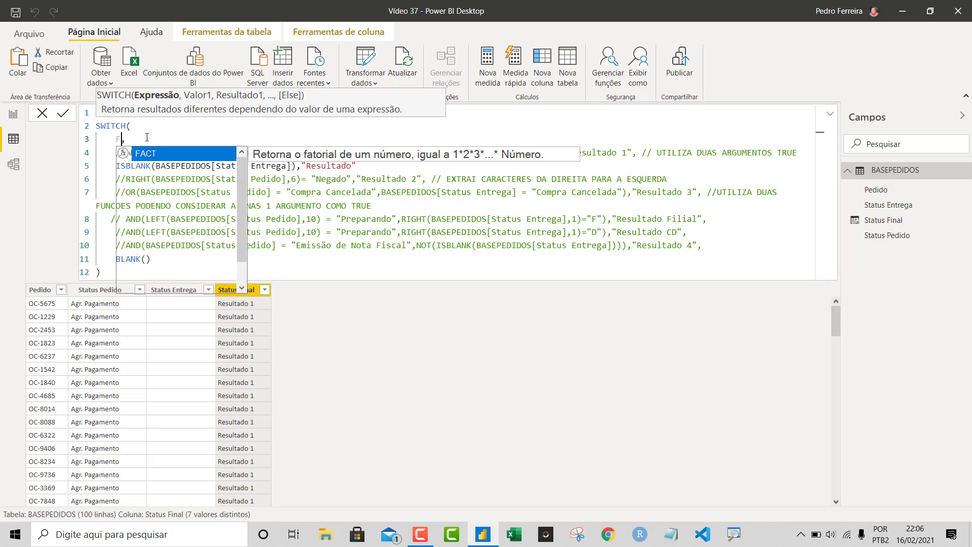
pyautogui.write('E(')
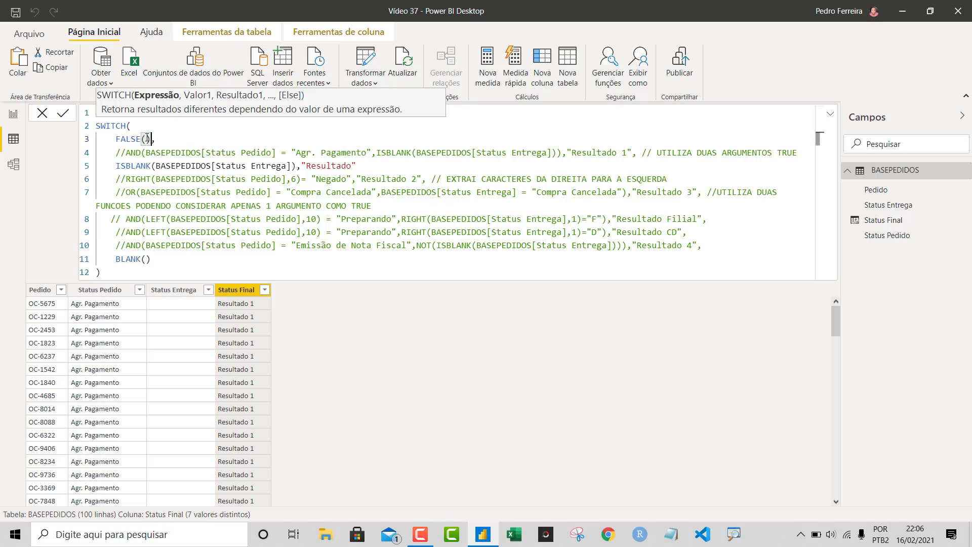
# Add the missing comma after "Resultado" in the ISBLANK line so it is separated from BLANK()
pyautogui.click(296, 273)
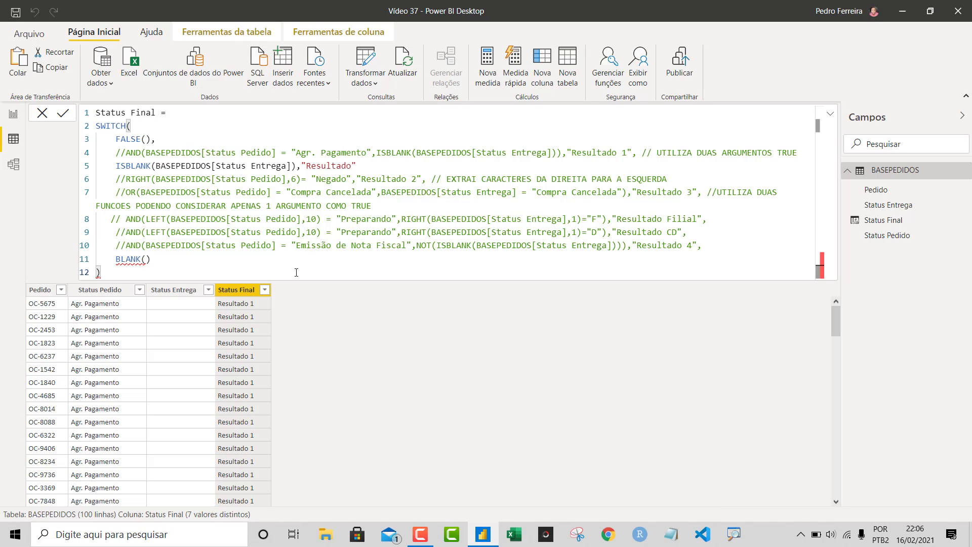
pyautogui.click(370, 166)
pyautogui.write(',')
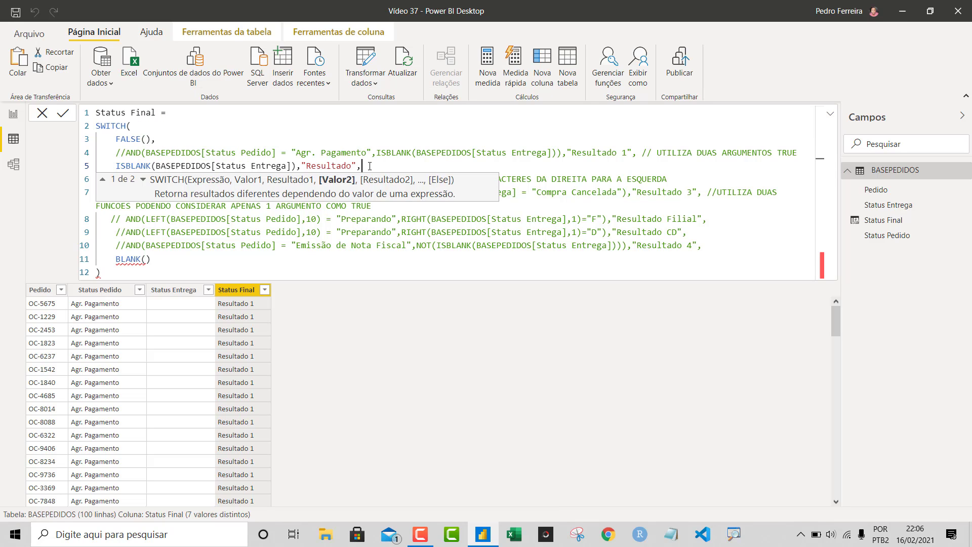
pyautogui.click(256, 274)
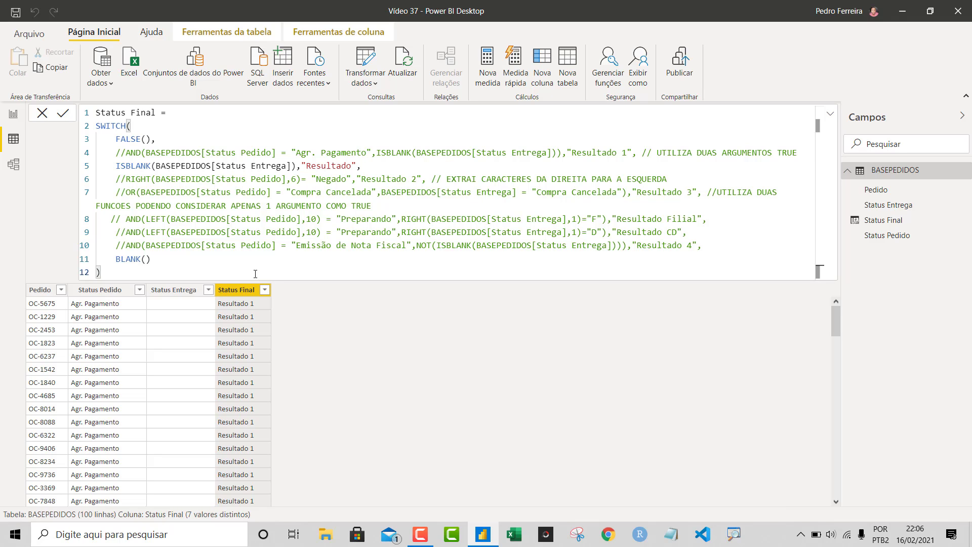
# Apply the SWITCH(FALSE()) formula to Status Final and check its results against blank and filled Status Entrega rows
pyautogui.press('Return')
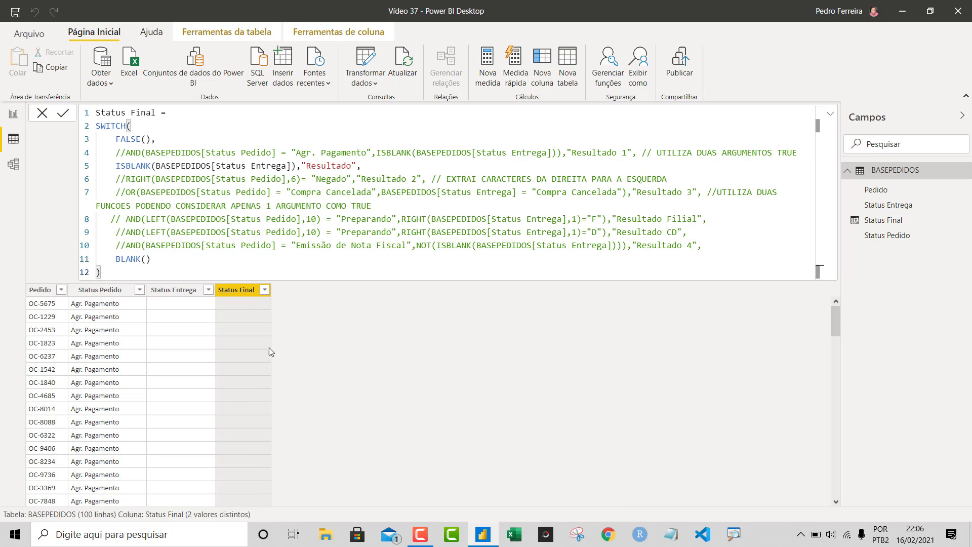
pyautogui.scroll(-6, 178, 411)
pyautogui.scroll(10, 181, 405)
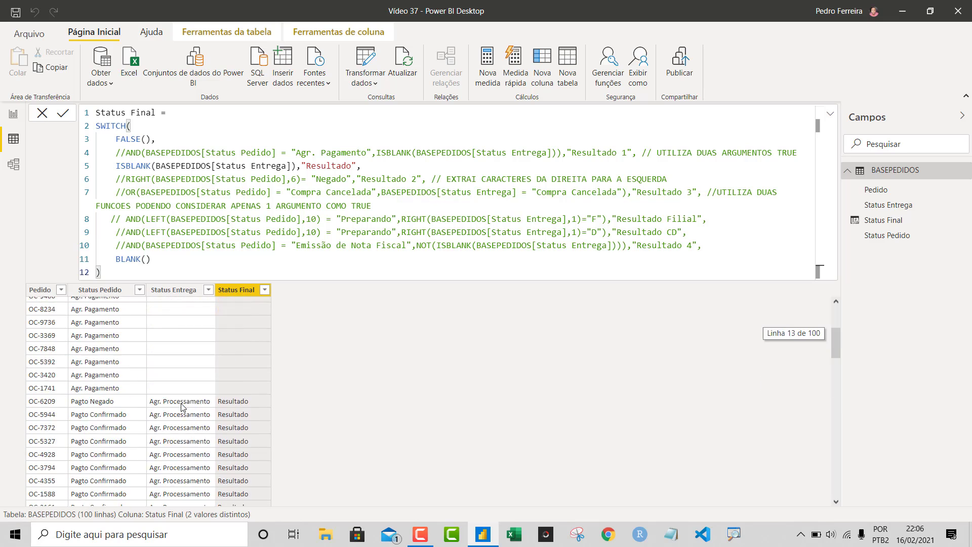
pyautogui.scroll(-8, 182, 395)
pyautogui.scroll(5, 184, 391)
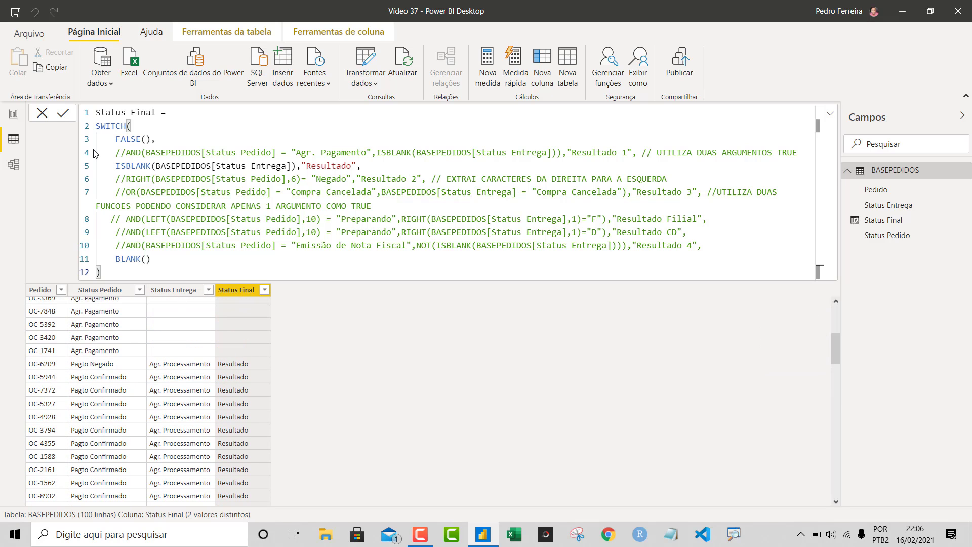
# Examine how FALSE() and the ISBLANK condition in the formula relate to the Status Entrega and Status Final values across the table
pyautogui.moveTo(116, 167); pyautogui.dragTo(297, 166)
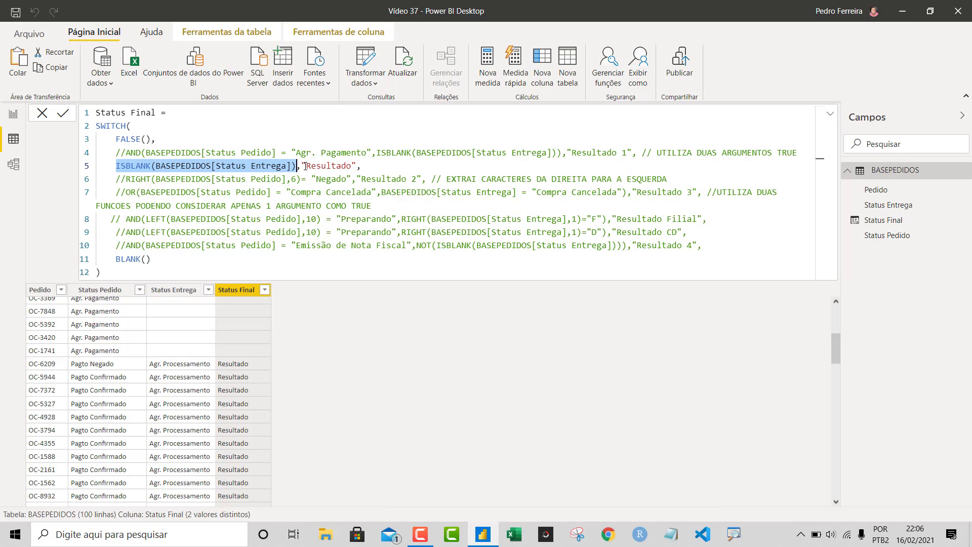
pyautogui.click(307, 165)
pyautogui.press('End')
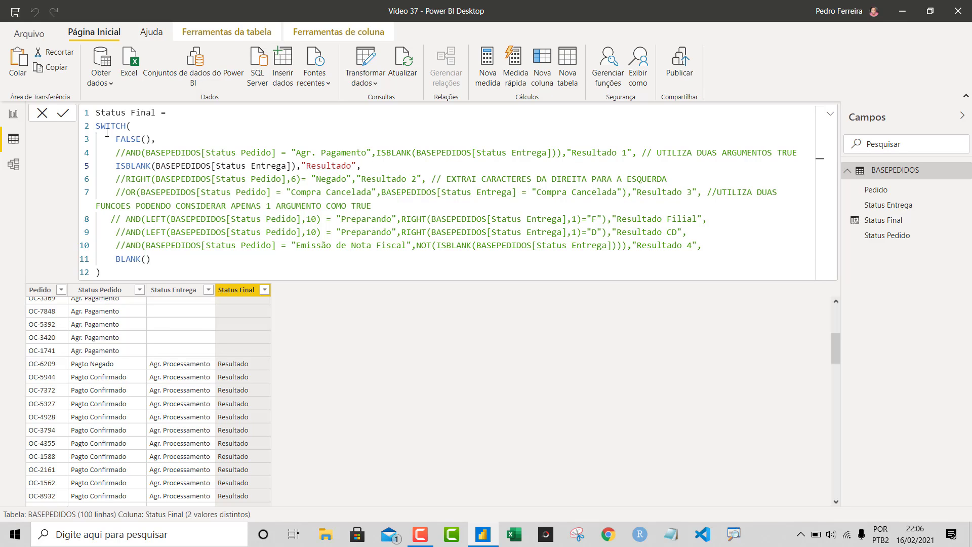
pyautogui.moveTo(117, 139); pyautogui.dragTo(151, 139)
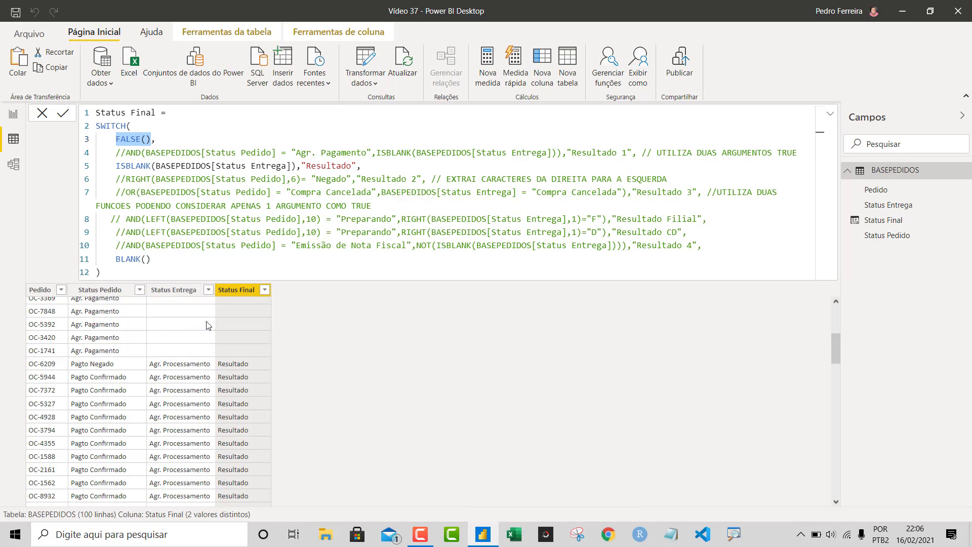
pyautogui.moveTo(117, 165); pyautogui.dragTo(277, 168)
pyautogui.scroll(3, 212, 432)
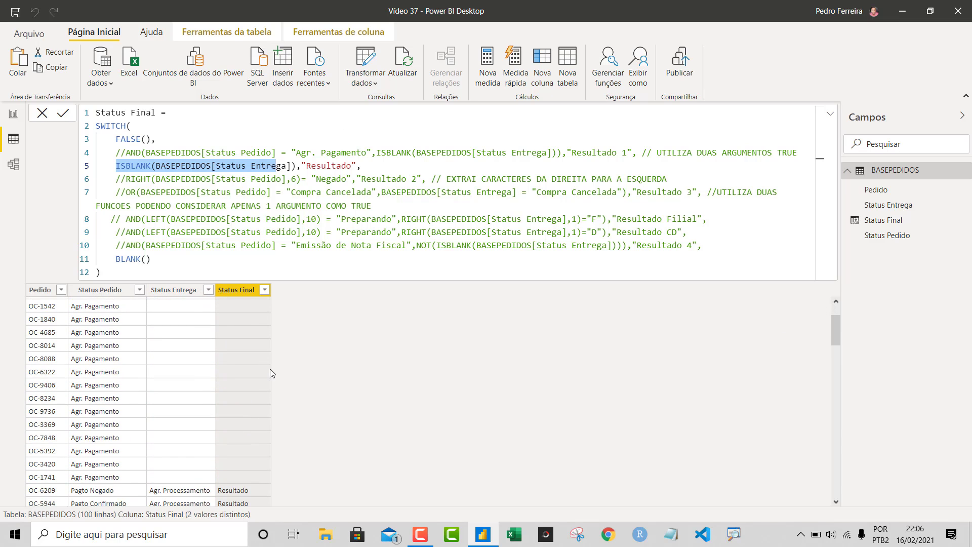
pyautogui.scroll(-3, 218, 391)
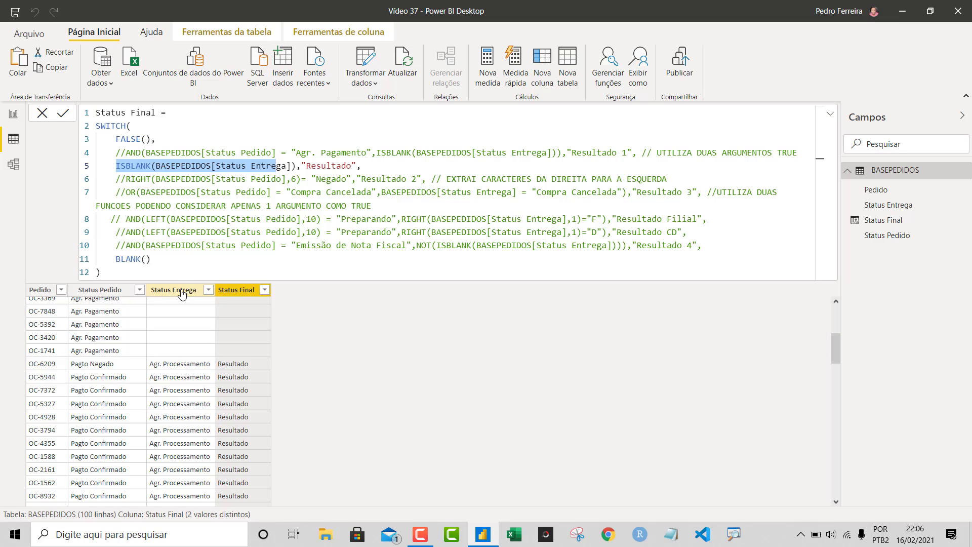
pyautogui.scroll(-15, 190, 324)
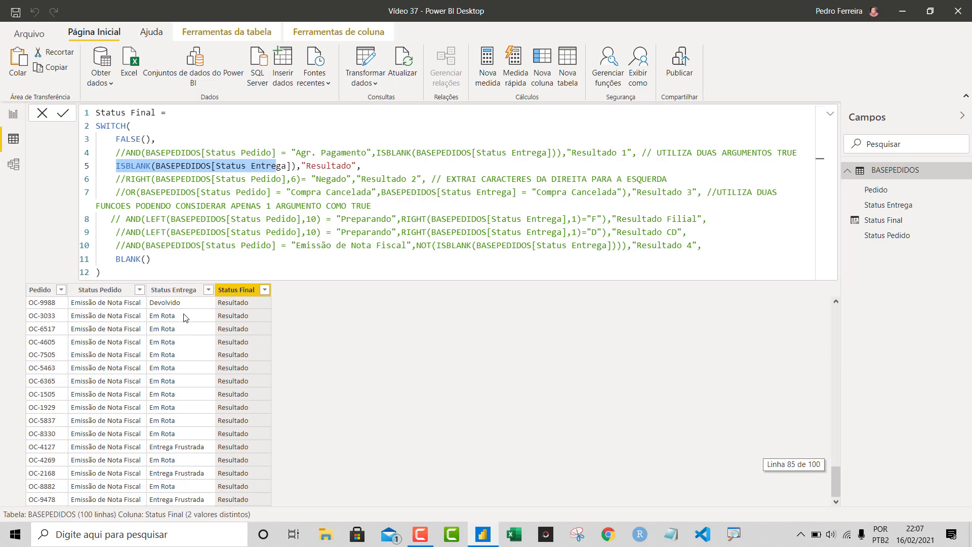
pyautogui.scroll(20, 185, 317)
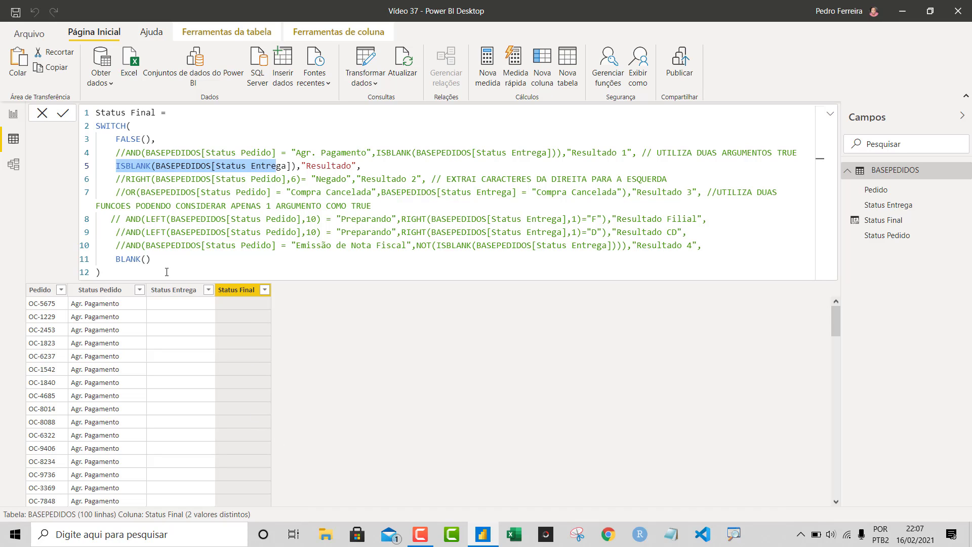
# Replace FALSE() with TRUE() in the SWITCH formula, apply it, and check Status Final down to the last rows
pyautogui.moveTo(115, 138); pyautogui.dragTo(153, 139)
pyautogui.write('TRUE()')
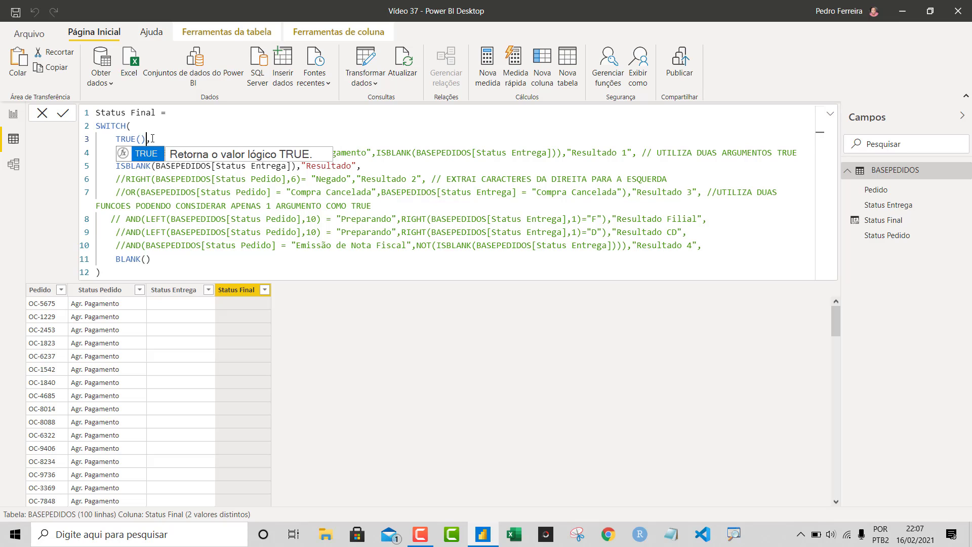
pyautogui.click(187, 275)
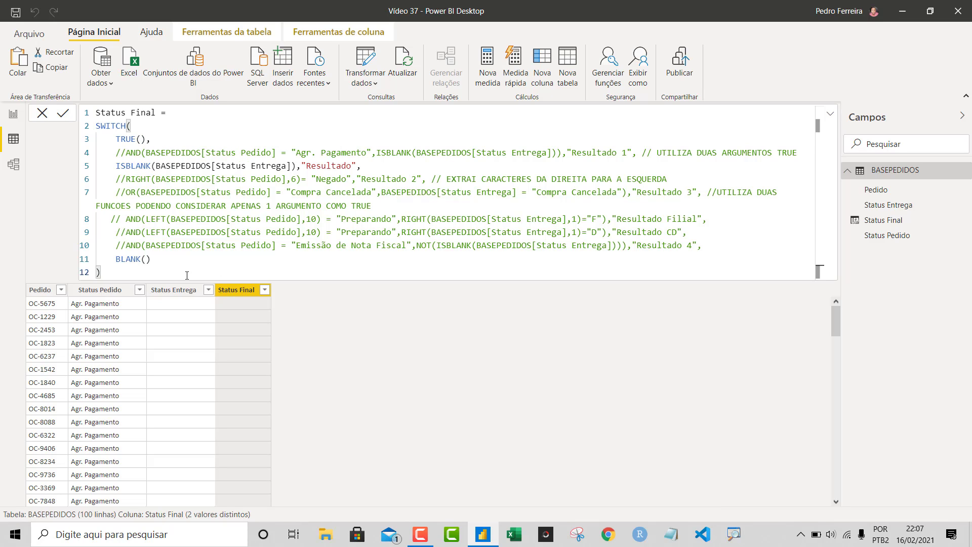
pyautogui.press('Return')
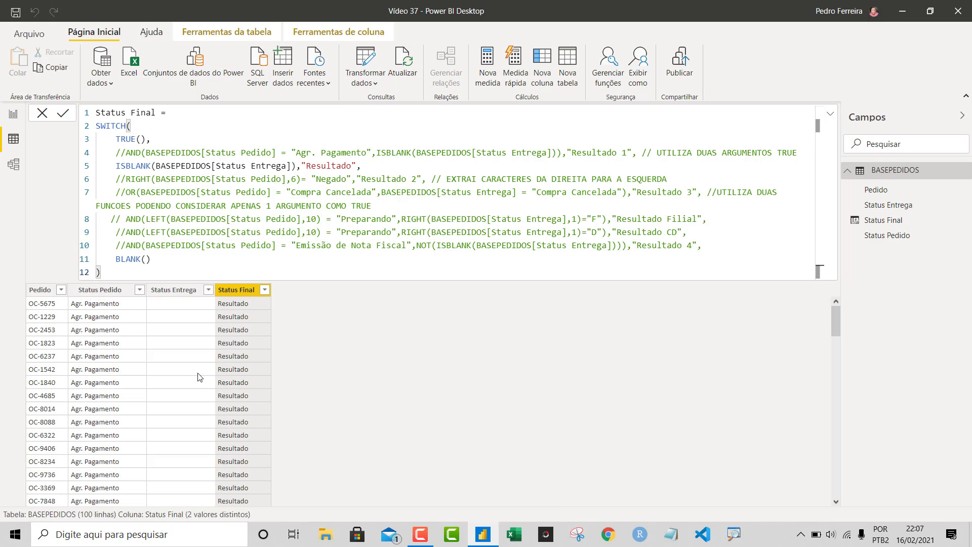
pyautogui.scroll(-10, 233, 360)
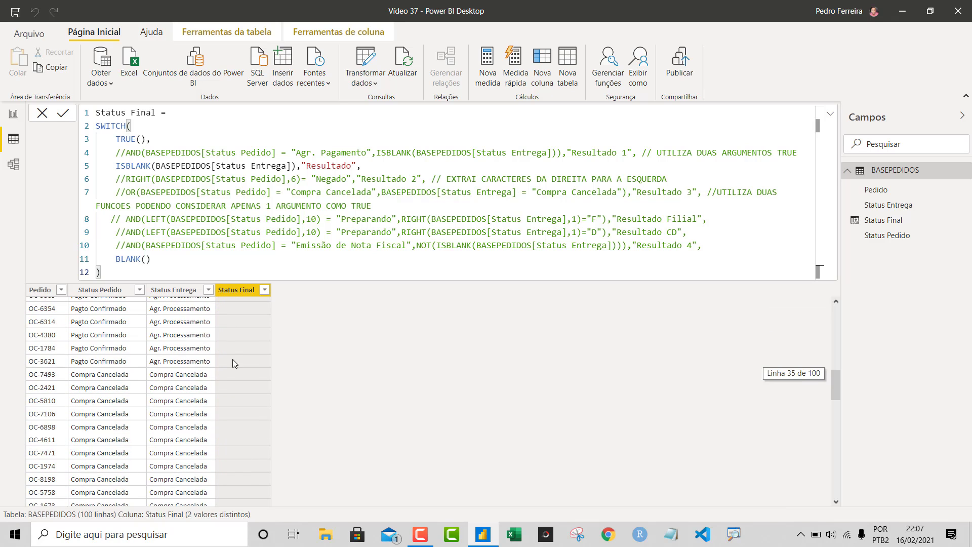
pyautogui.scroll(-15, 232, 372)
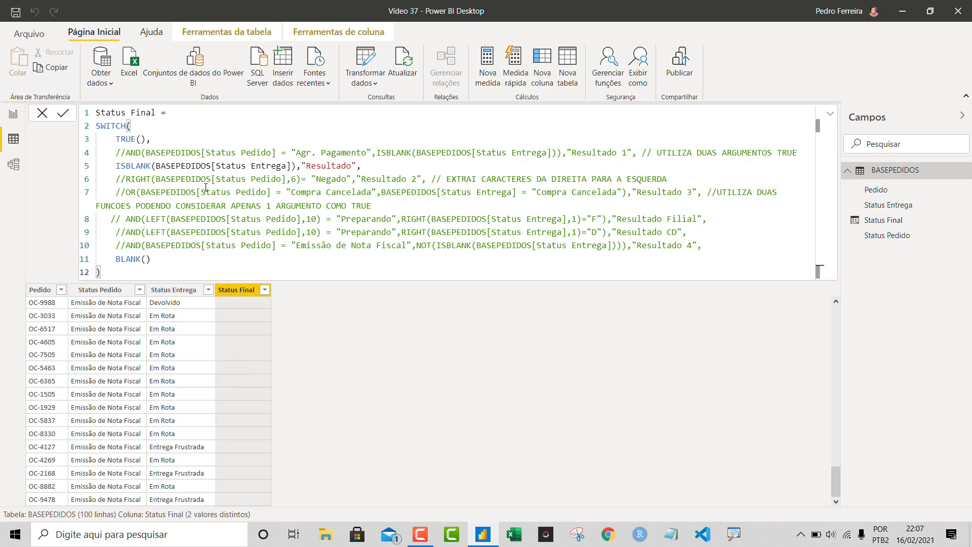
# Delete the whole ISBLANK(BASEPEDIDOS[Status Entrega]),"Resultado" line from the formula
pyautogui.moveTo(362, 167); pyautogui.dragTo(116, 169)
pyautogui.press('BackSpace')
pyautogui.press('BackSpace')
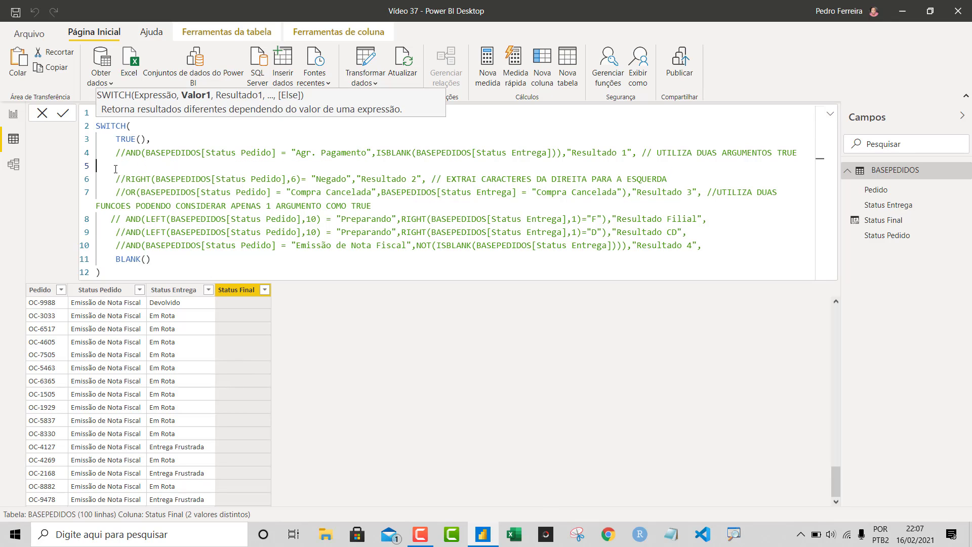
pyautogui.press('BackSpace')
# Uncomment the "Resultado 1", "Resultado 2" and "Resultado 3" conditions by removing their leading //
pyautogui.click(125, 156)
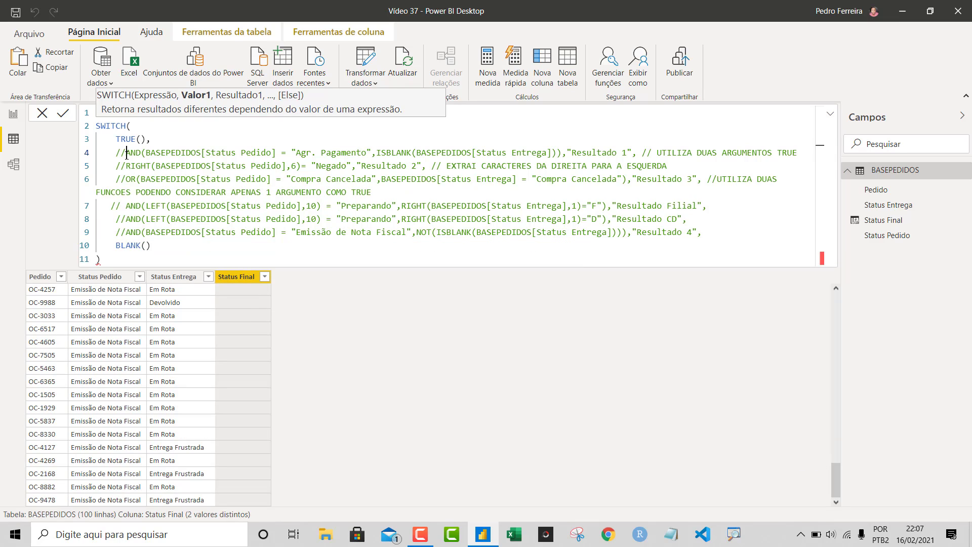
pyautogui.press('BackSpace')
pyautogui.press('BackSpace')
pyautogui.moveTo(177, 197); pyautogui.dragTo(177, 201)
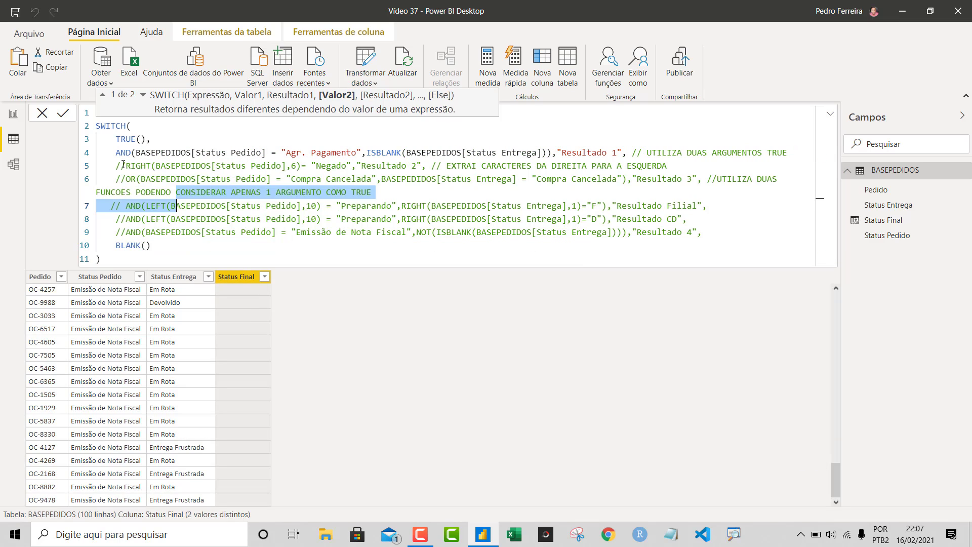
pyautogui.click(126, 165)
pyautogui.press('BackSpace')
pyautogui.press('BackSpace')
pyautogui.click(170, 219)
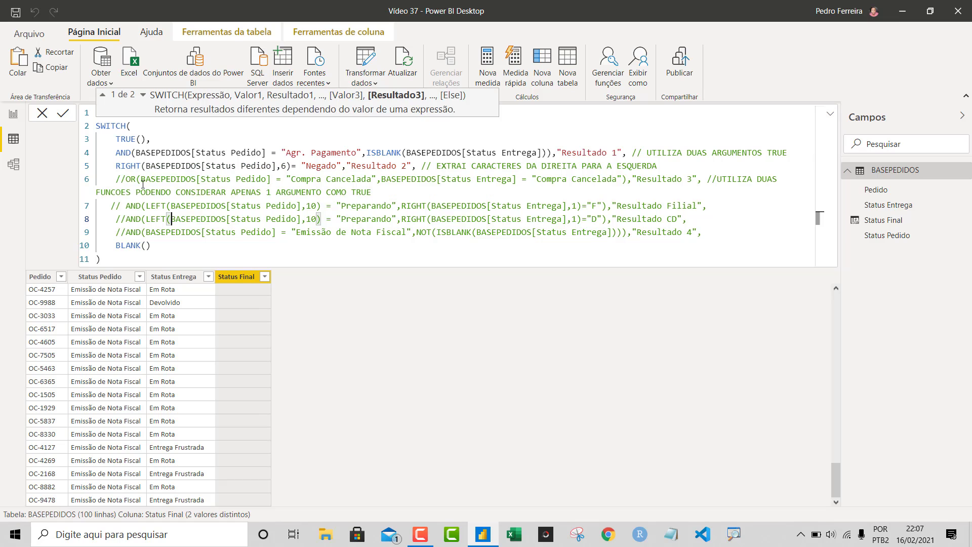
pyautogui.click(126, 179)
pyautogui.press('BackSpace')
pyautogui.press('BackSpace')
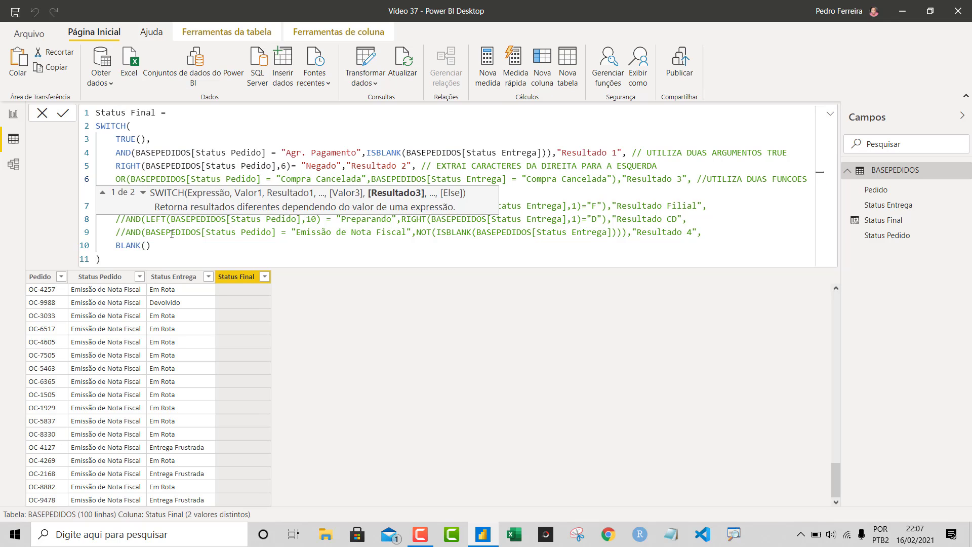
pyautogui.click(171, 232)
# Uncomment the "Resultado Filial", "Resultado CD" and "Resultado 4" conditions by removing their leading //
pyautogui.click(125, 205)
pyautogui.press('BackSpace')
pyautogui.press('BackSpace')
pyautogui.press('BackSpace')
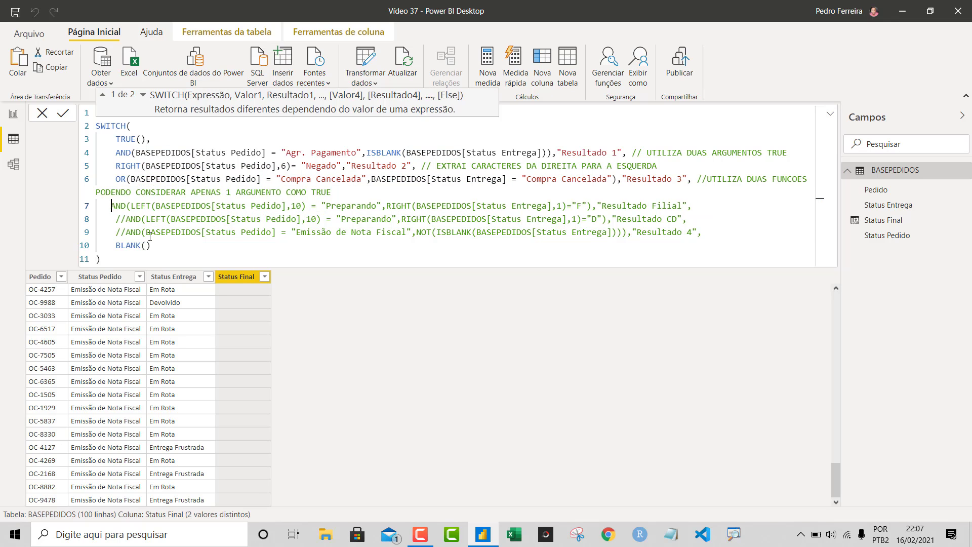
pyautogui.click(131, 219)
pyautogui.press('BackSpace')
pyautogui.press('BackSpace')
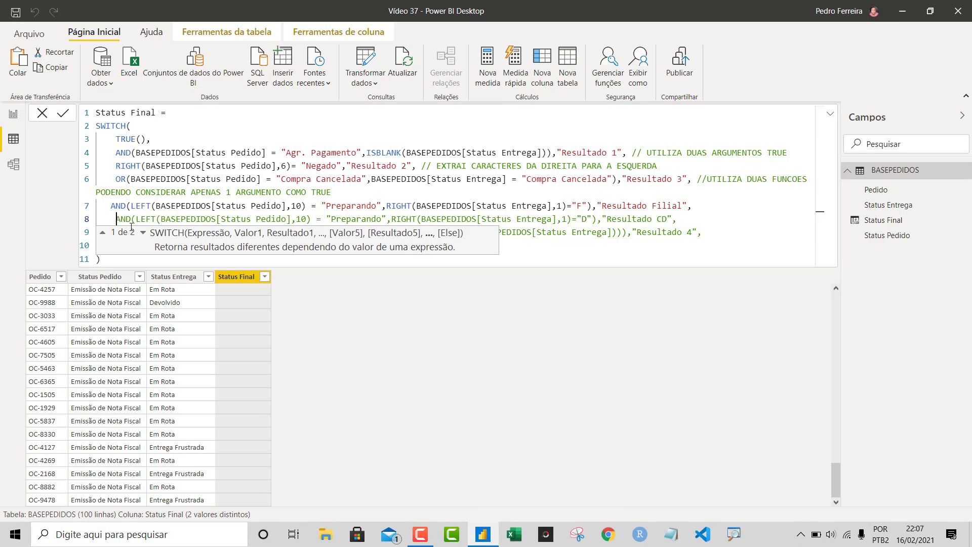
pyautogui.click(240, 257)
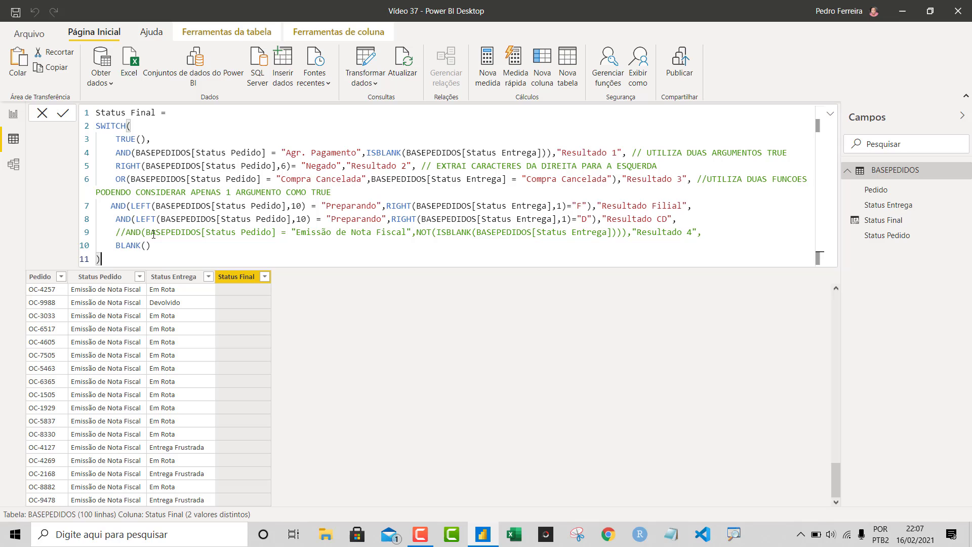
pyautogui.click(128, 231)
pyautogui.press('BackSpace')
pyautogui.press('BackSpace')
pyautogui.click(159, 251)
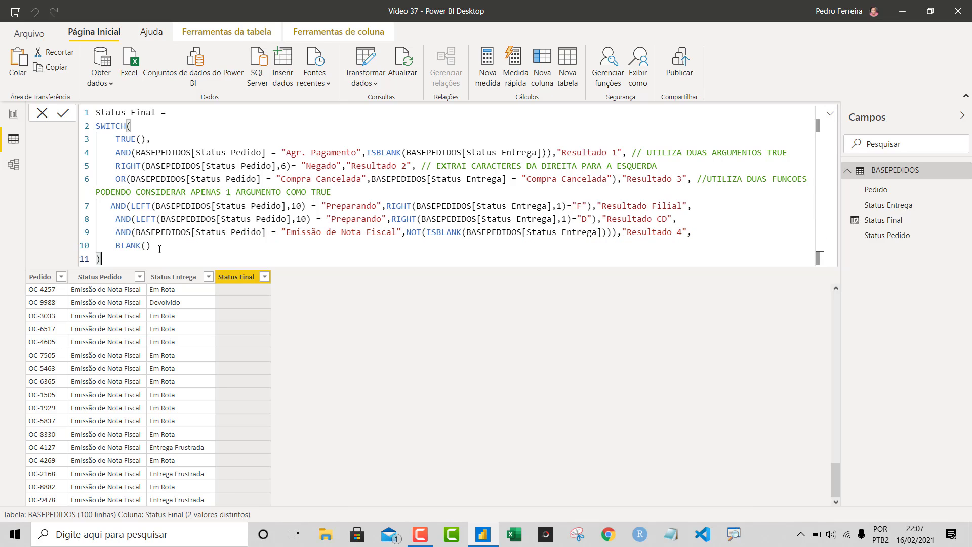
# Align the "Resultado Filial" condition's indentation with the other conditions and apply the Status Final formula
pyautogui.click(109, 208)
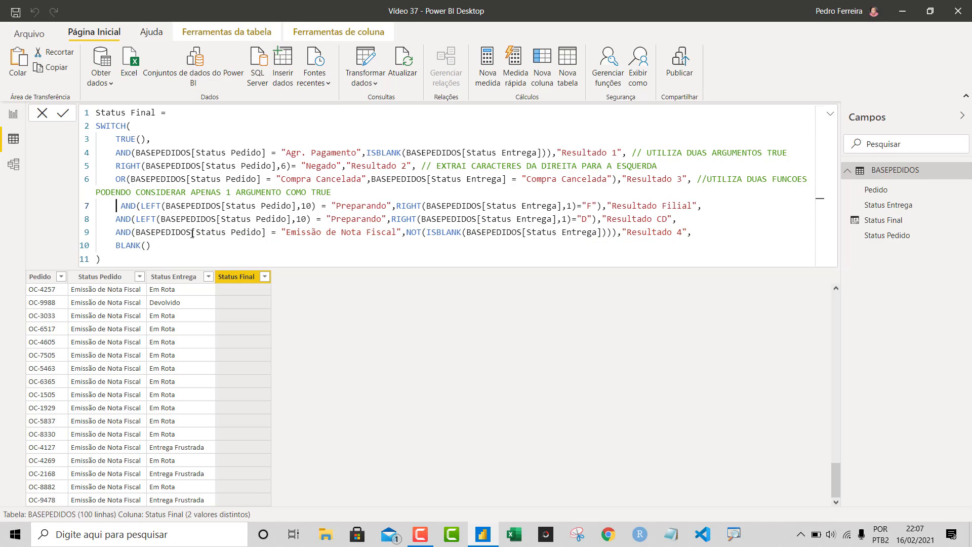
pyautogui.press('BackSpace')
pyautogui.press('BackSpace')
pyautogui.press('BackSpace')
pyautogui.press('BackSpace')
pyautogui.press('Tab')
pyautogui.press('BackSpace')
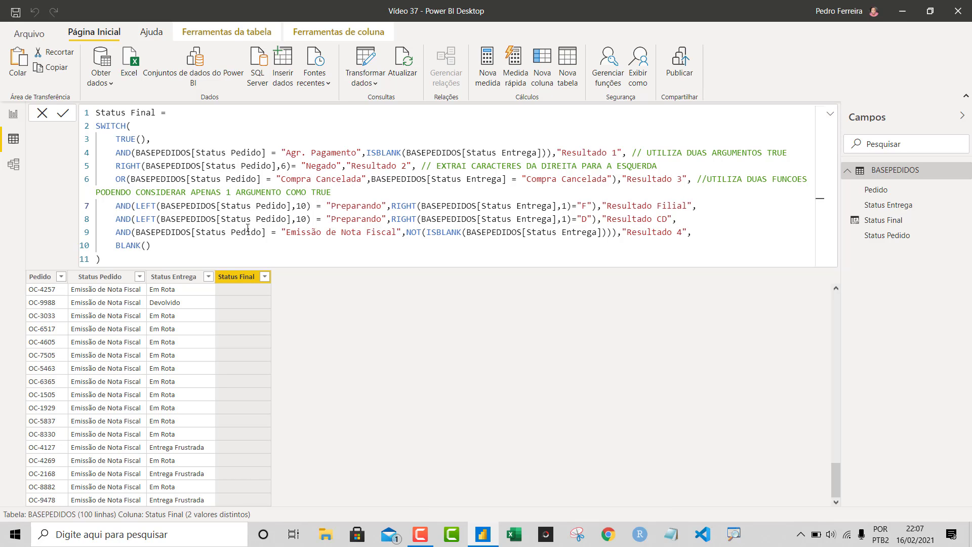
pyautogui.click(248, 248)
pyautogui.click(156, 260)
pyautogui.press('Return')
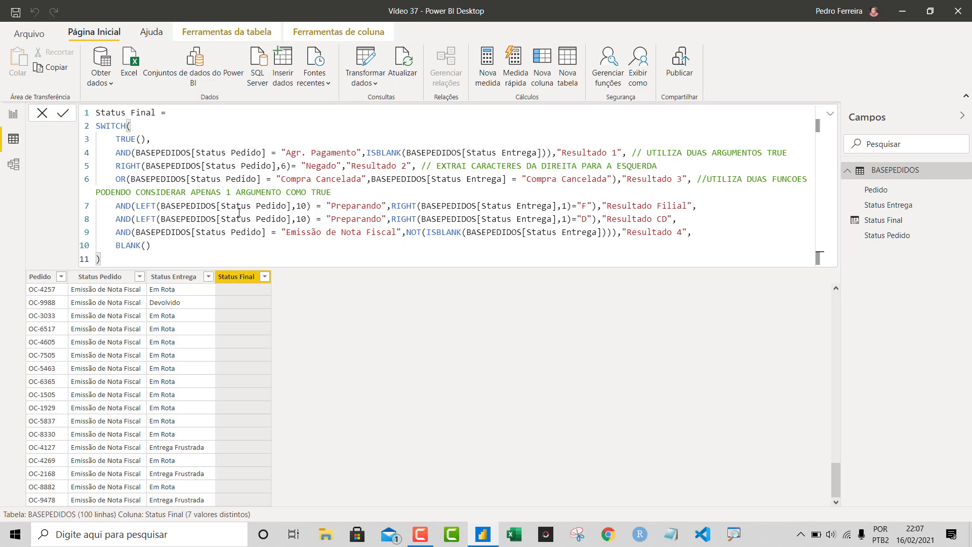
# Save the Vídeo 37 report file with the restored Status Final formula
pyautogui.scroll(2, 260, 198)
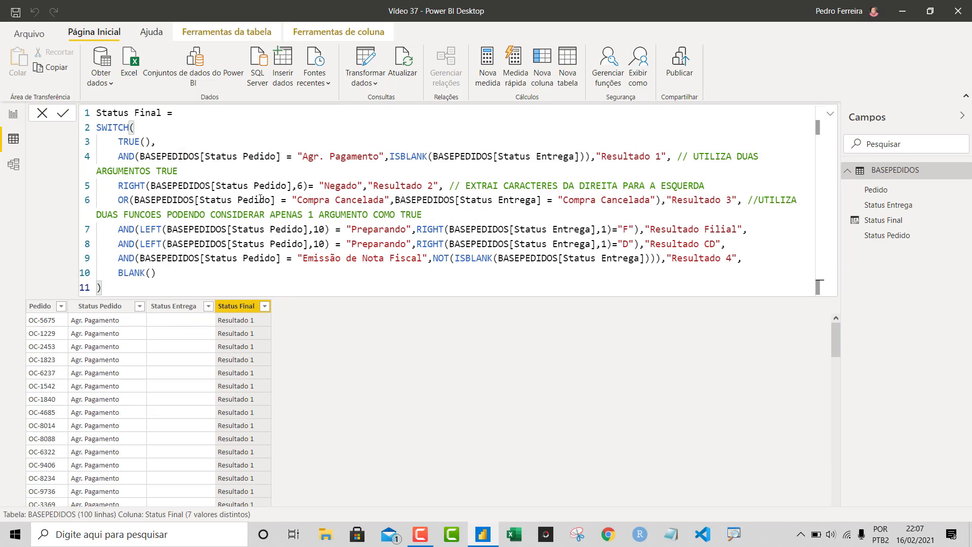
pyautogui.scroll(-4, 260, 199)
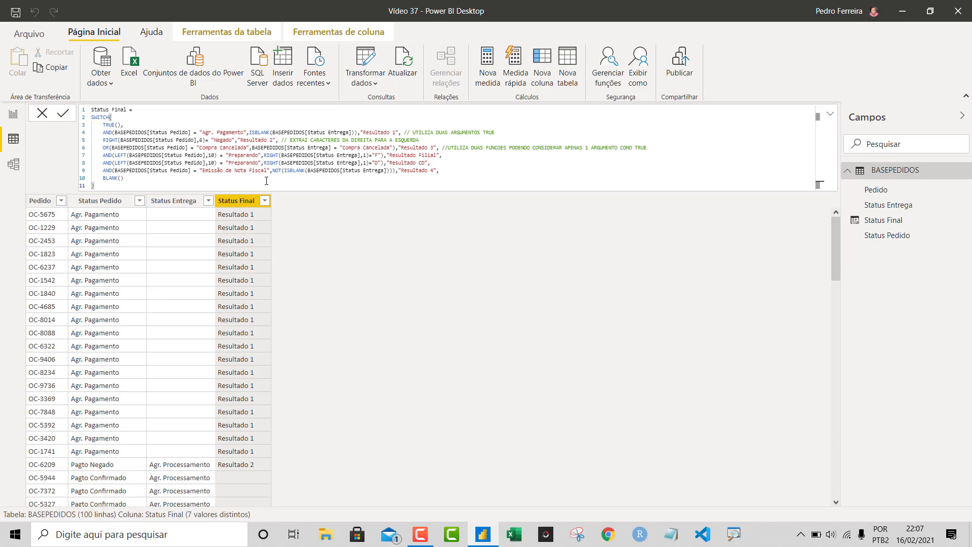
pyautogui.scroll(3, 268, 175)
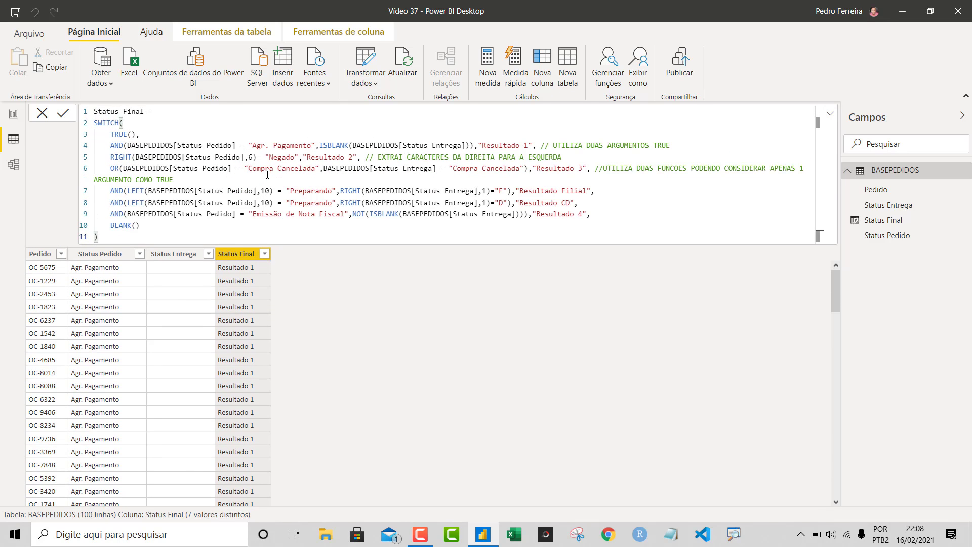
pyautogui.scroll(-1, 333, 211)
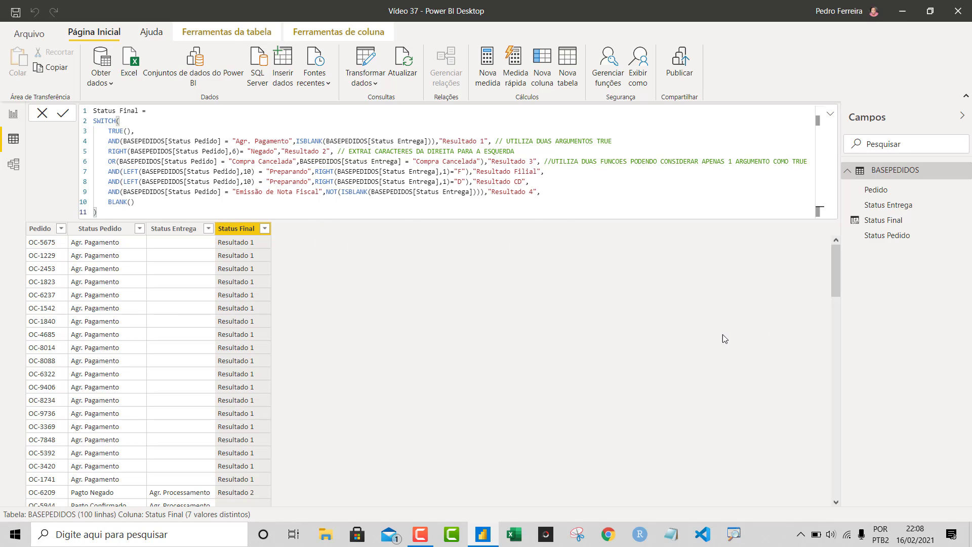
pyautogui.click(16, 12)
pyautogui.click(253, 215)
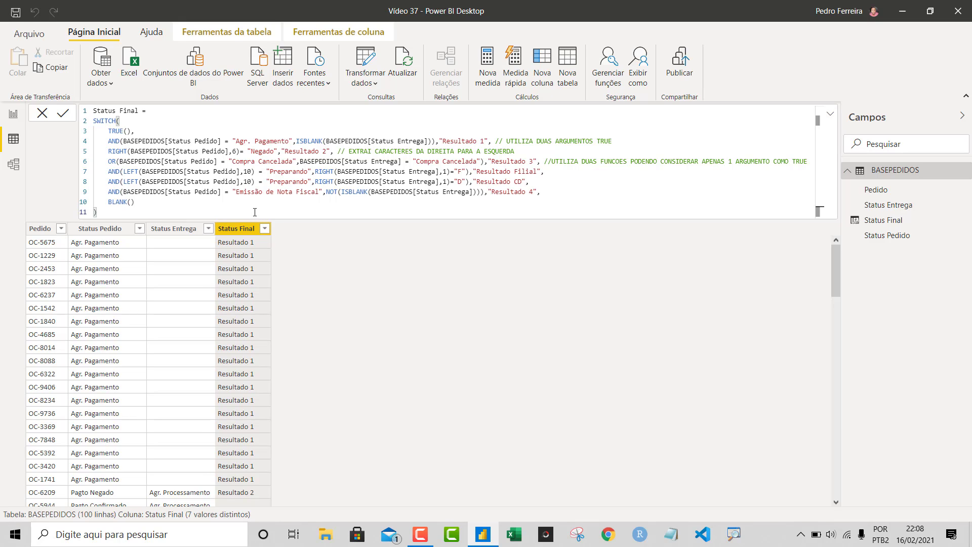